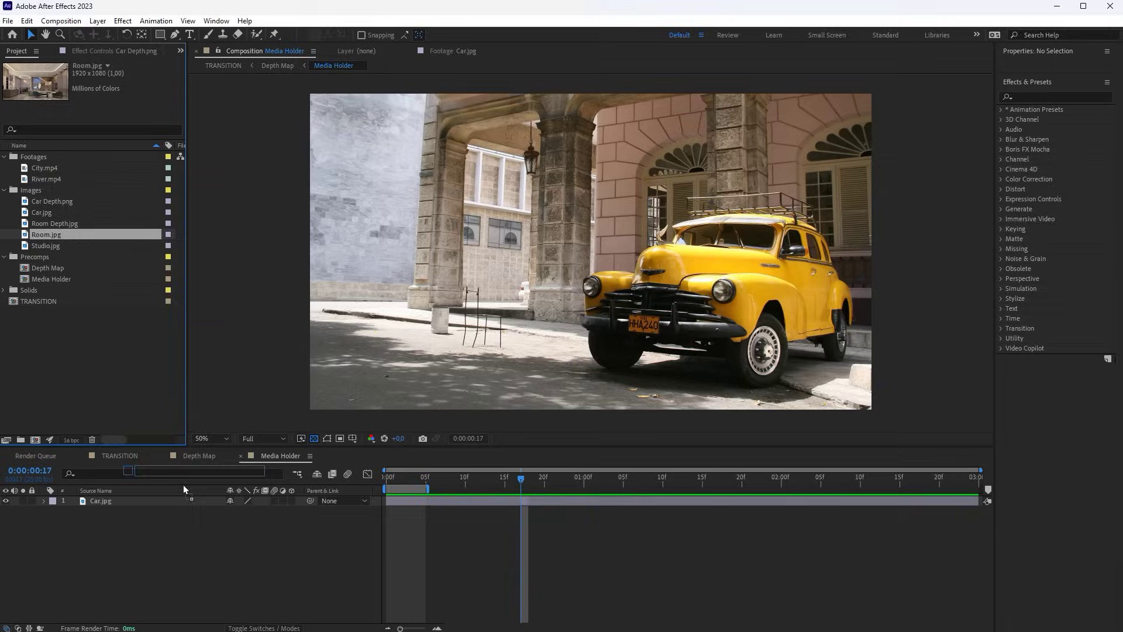
Replace Car.jpg with Room.jpg in Media Holder and add Room Depth.jpg to the Depth Map timeline.
drag(188, 498, 188, 497)
click(199, 455)
drag(56, 223, 173, 498)
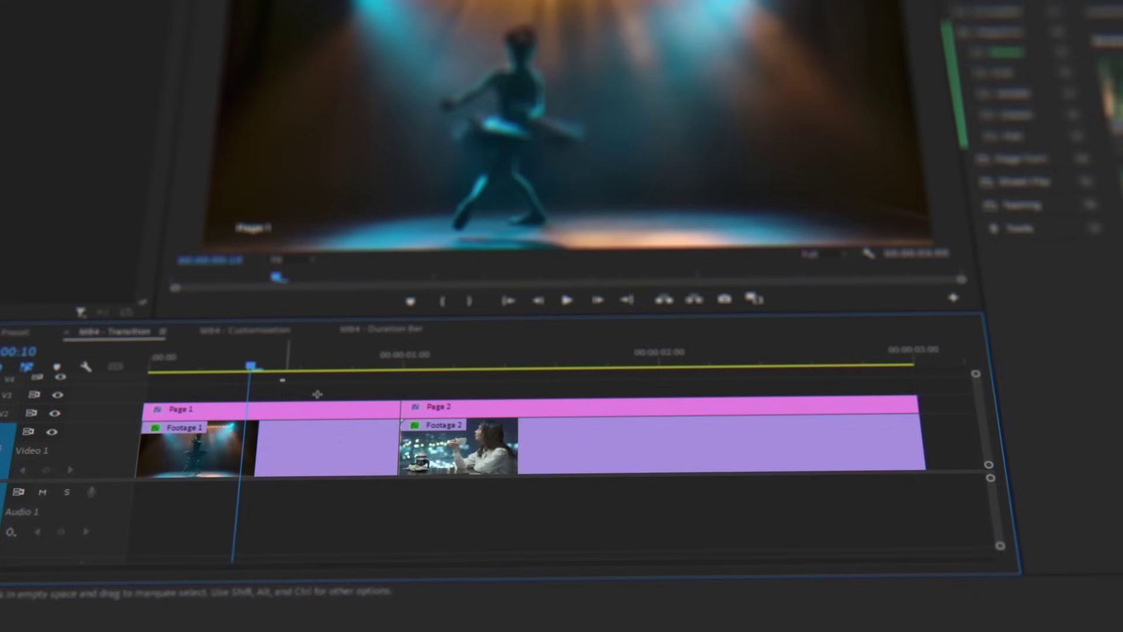
Apply the Motion Bro Breeze transition to the Page and Footage clips and browse the sound choices.
drag(293, 383, 597, 444)
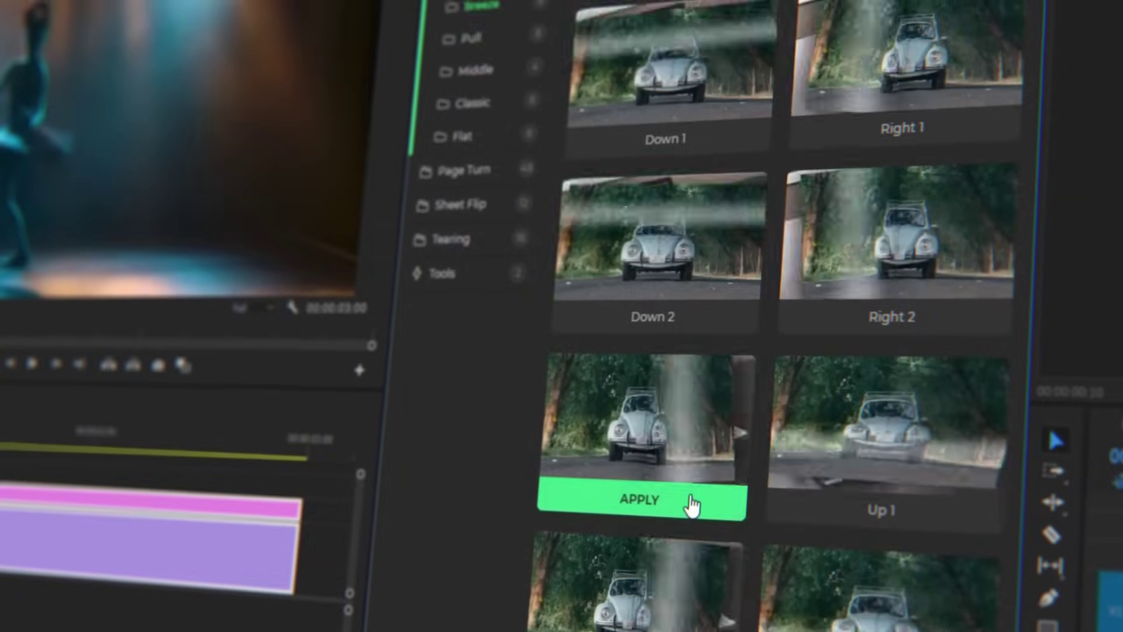
click(691, 503)
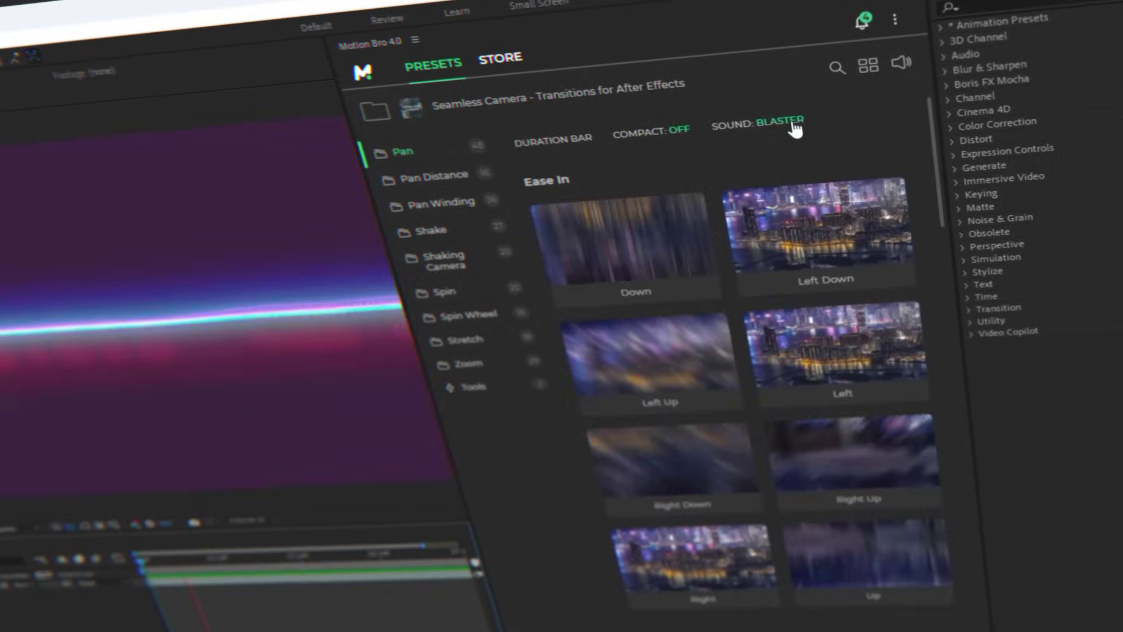
click(795, 120)
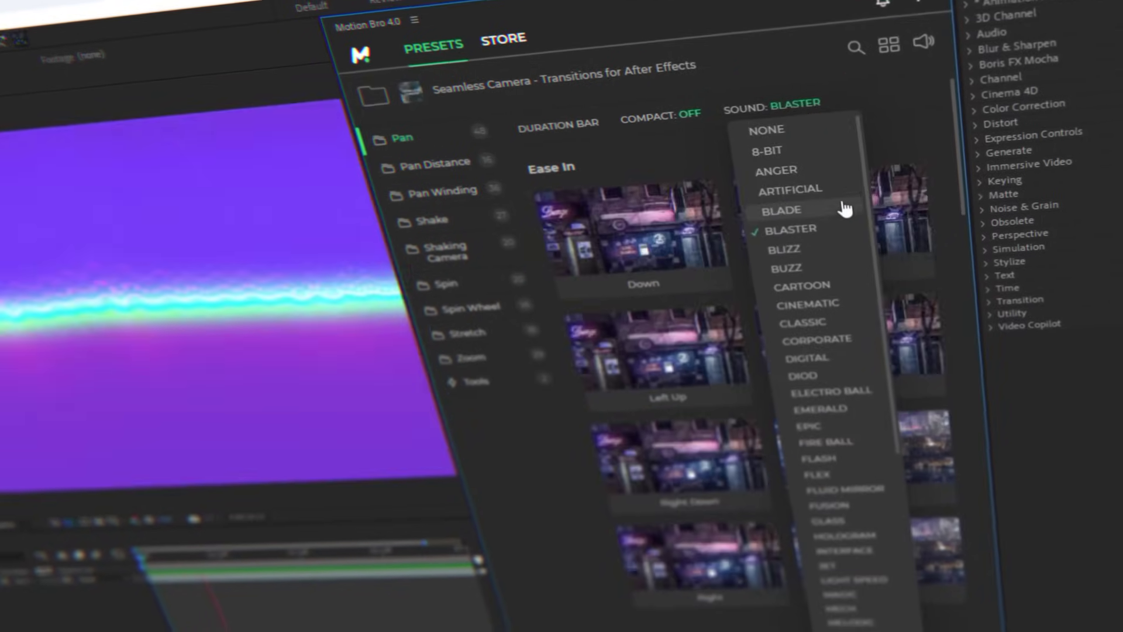
scroll(778, 222, down, 5)
scroll(853, 202, down, 10)
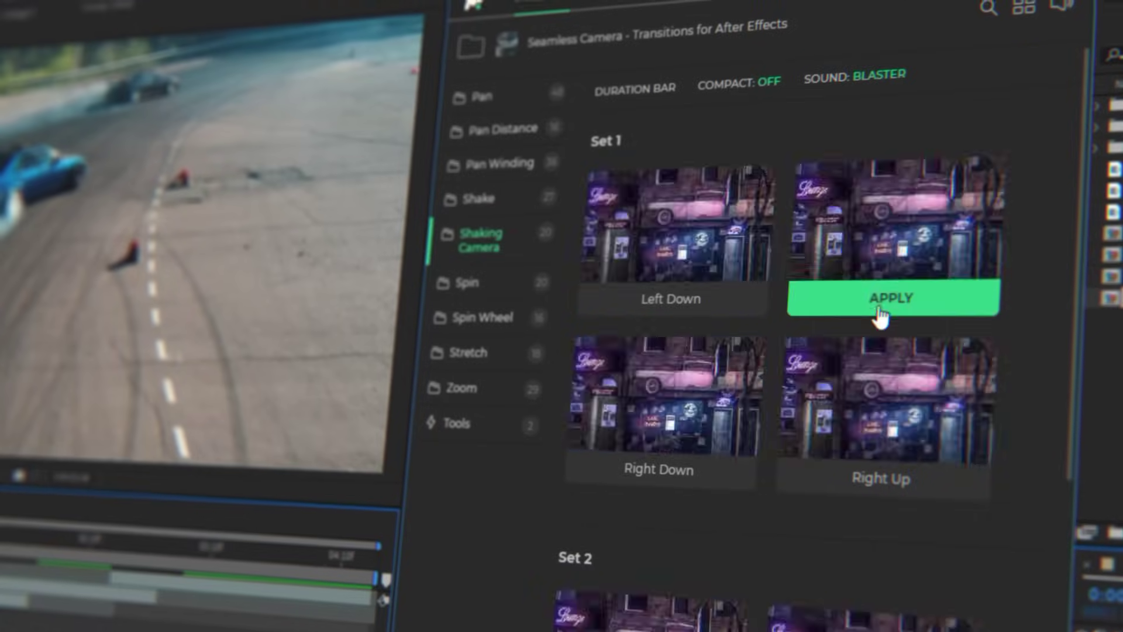
Apply the Shaking Camera transition preset and scroll through the store's product grid.
click(879, 311)
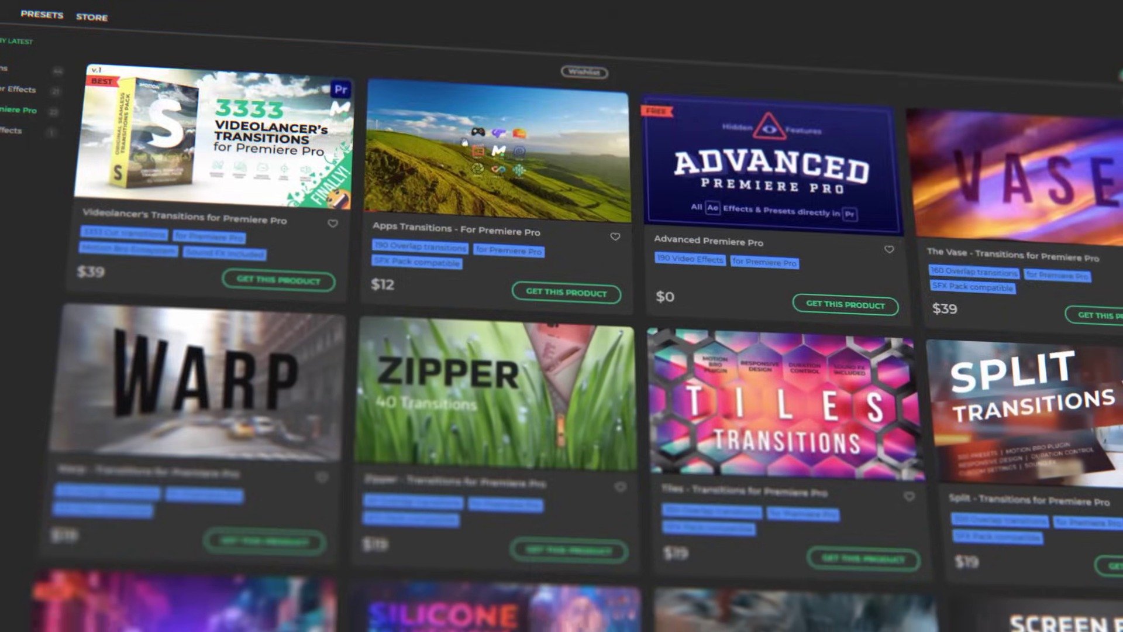
scroll(491, 410, down, 5)
scroll(491, 409, down, 5)
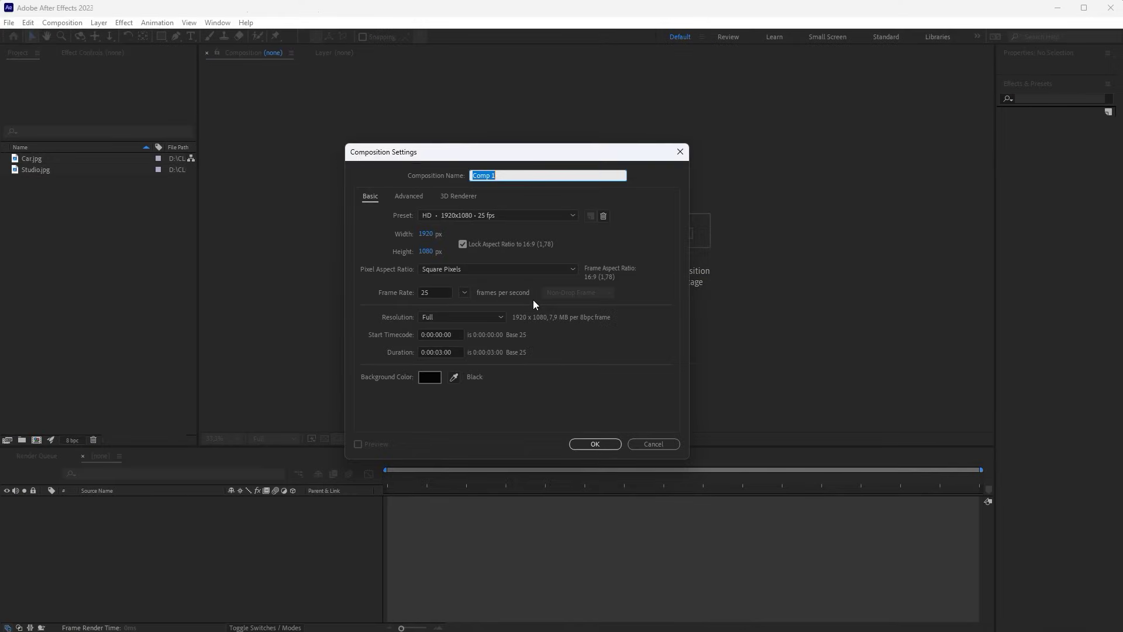
Create a composition named TRANSITION and add Car.jpg and Studio.jpg as layers.
text(TRANSITION)
click(585, 443)
click(68, 161)
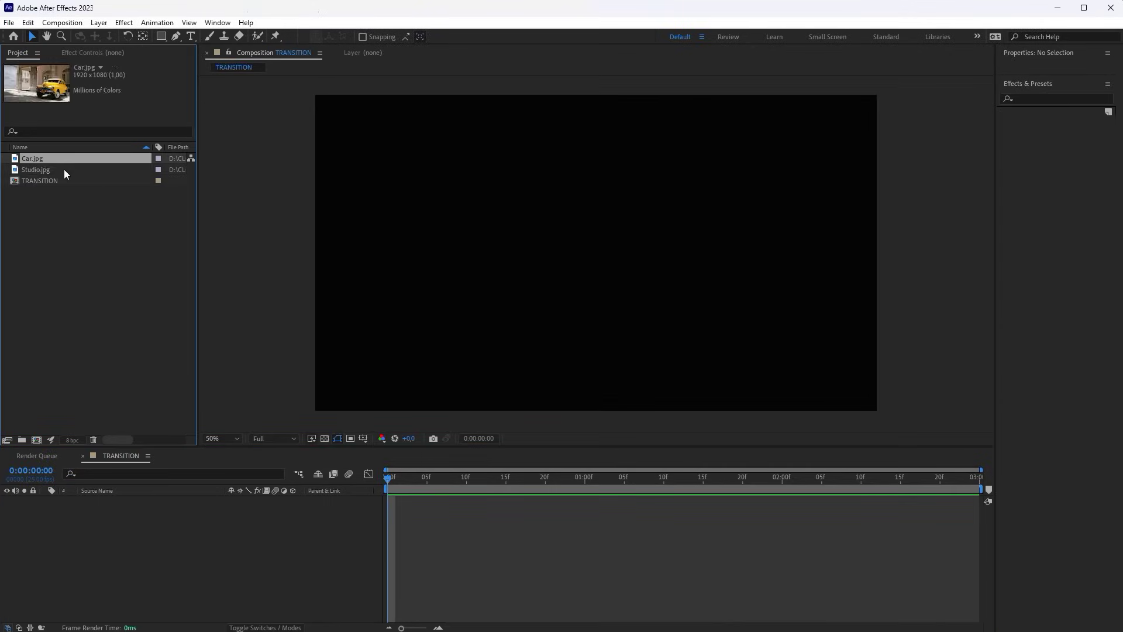
shift+click(77, 169)
drag(163, 541, 163, 539)
Pre-compose the Car.jpg layer into 'Media Holder' with Move all attributes.
click(163, 540)
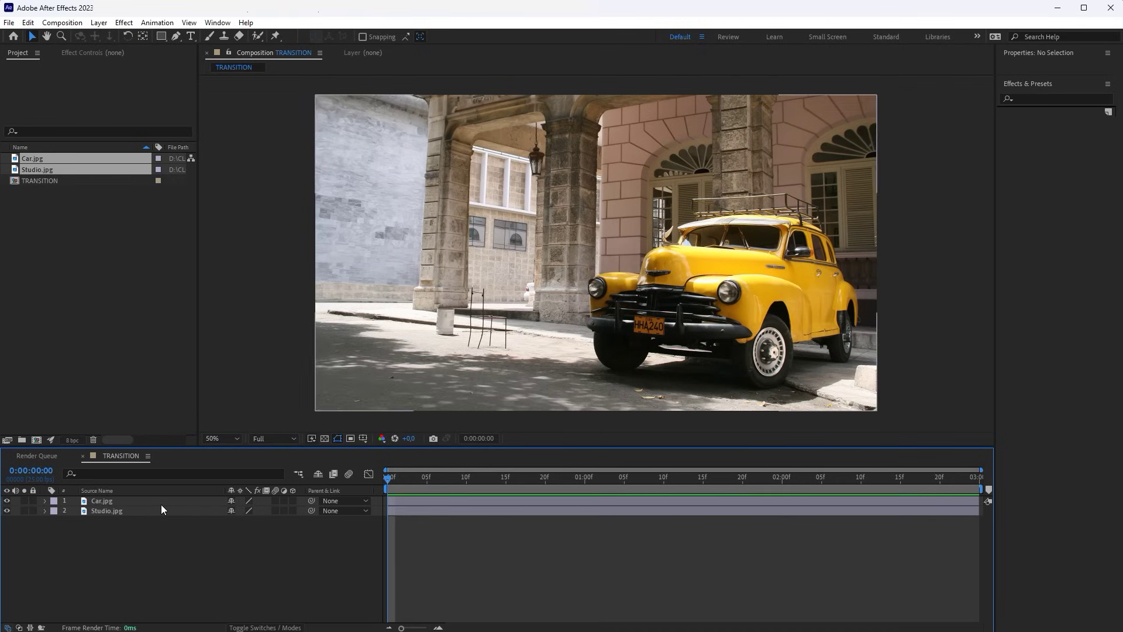
click(161, 504)
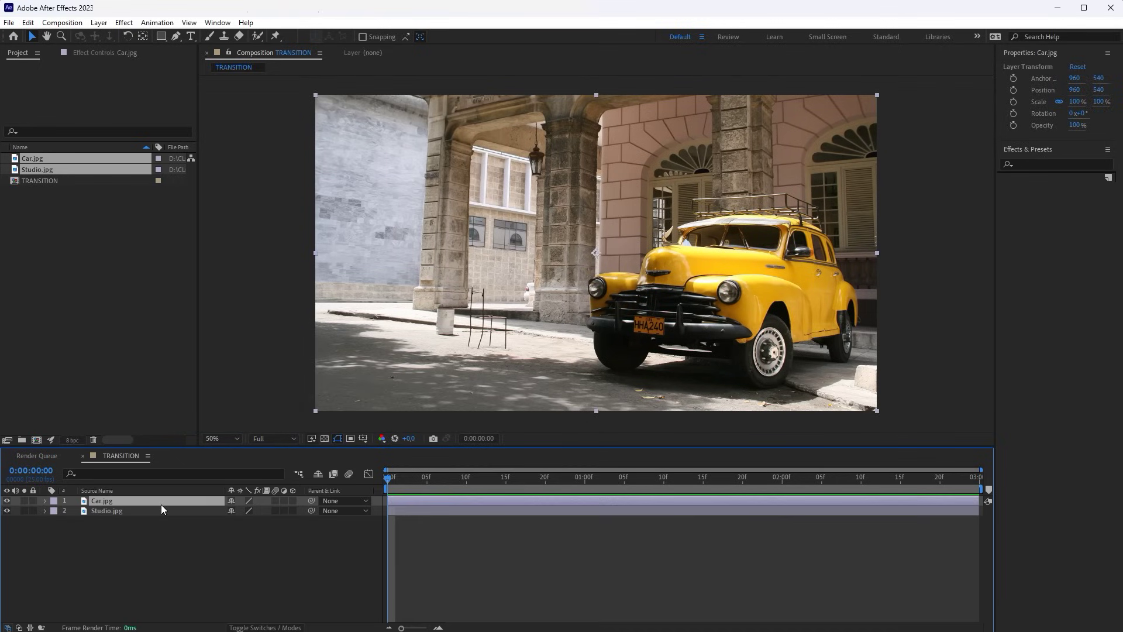
click(99, 24)
click(156, 415)
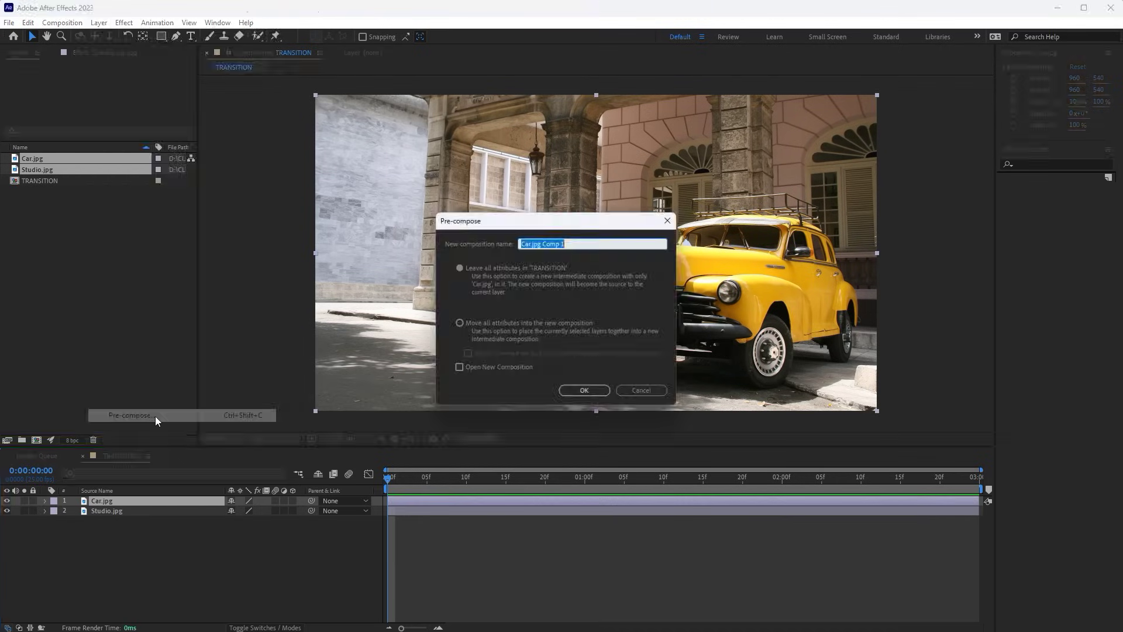
click(459, 323)
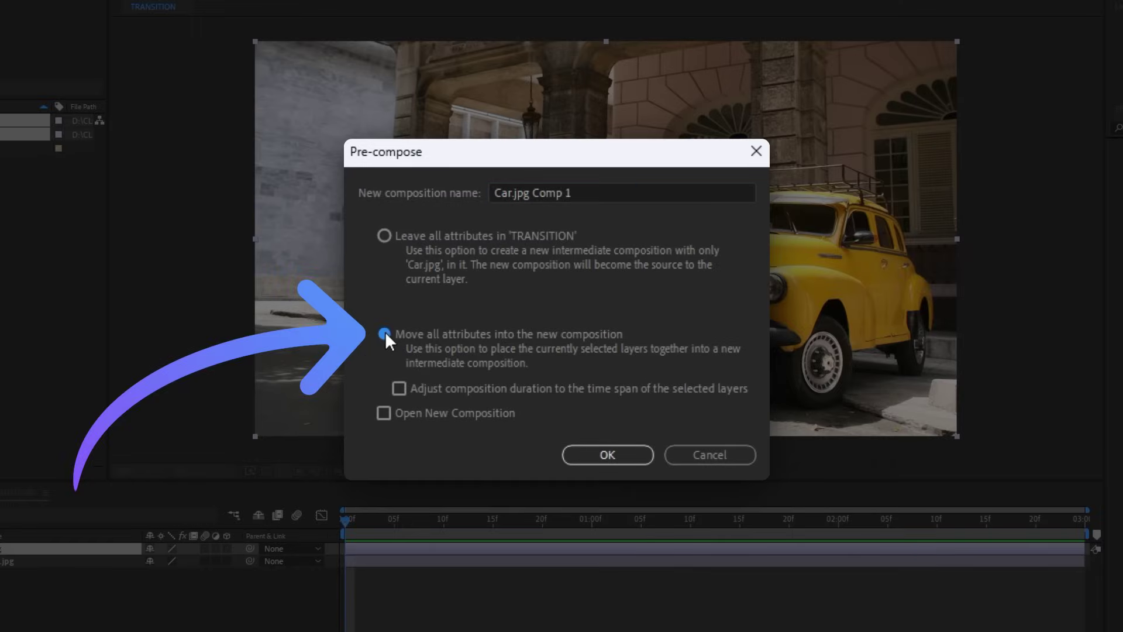
drag(586, 194, 416, 169)
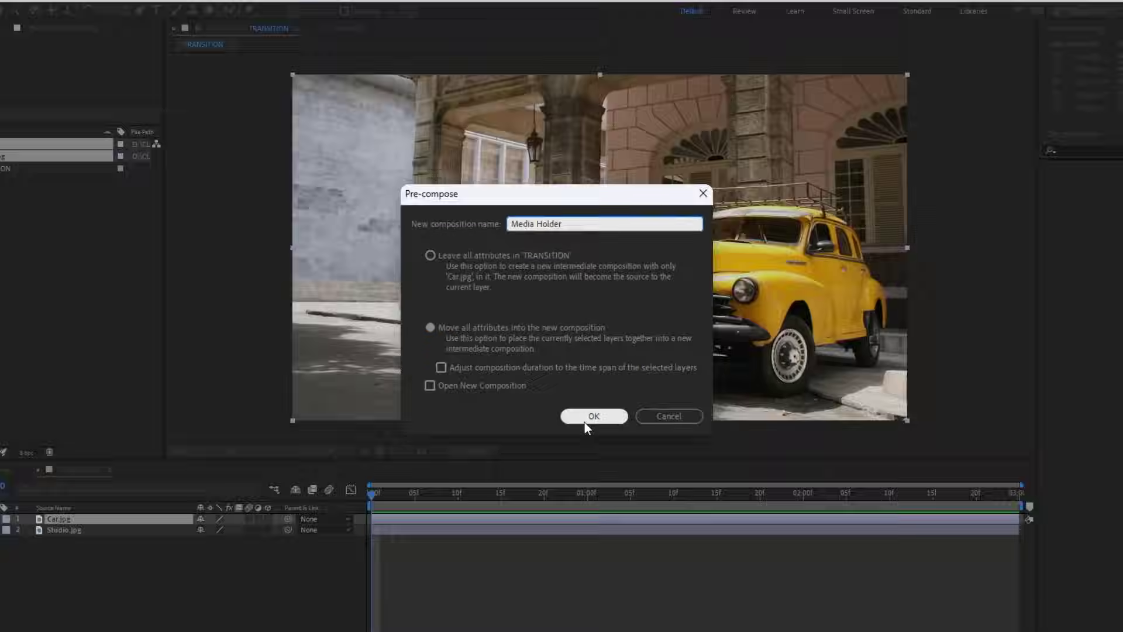
click(607, 454)
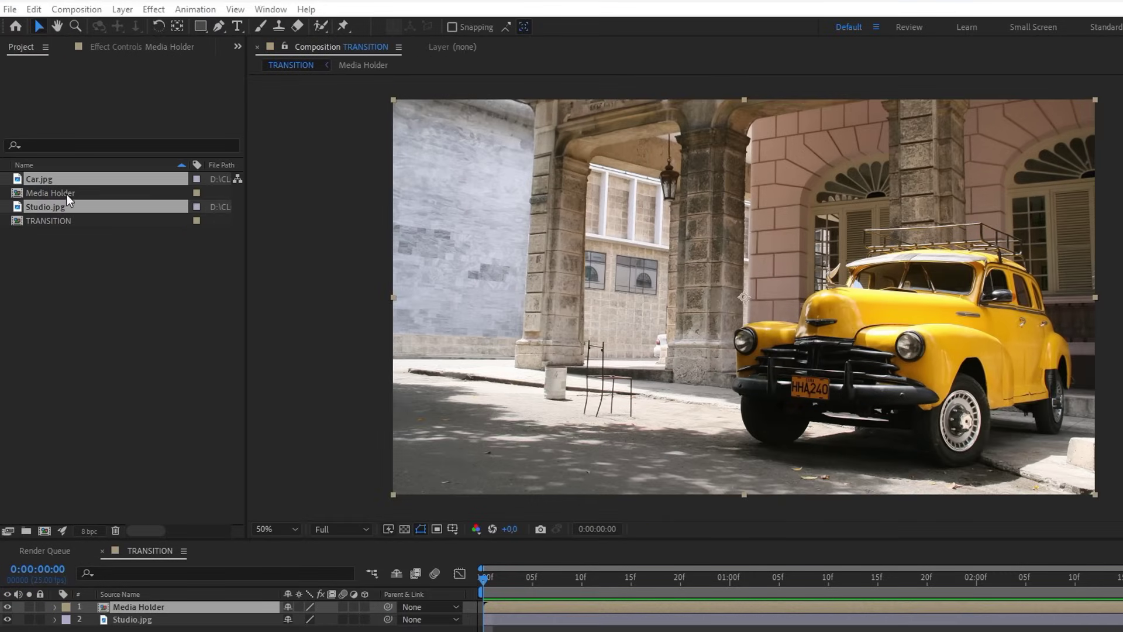
Make a new composition from Media Holder and rename it Depth Map.
drag(65, 194, 45, 531)
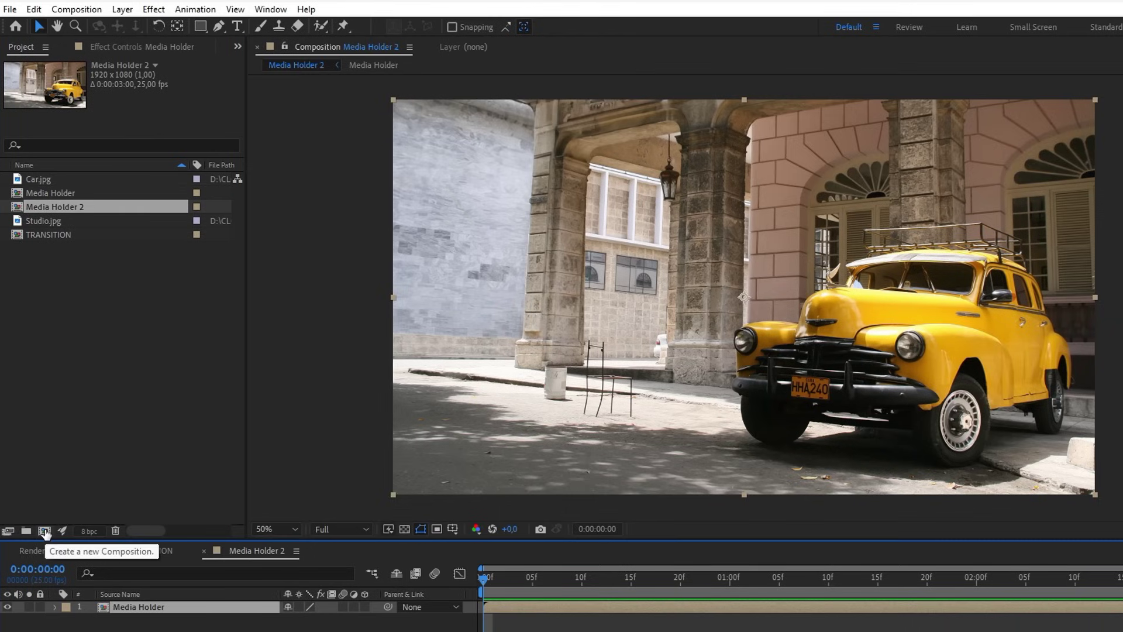
click(123, 207)
key(Return)
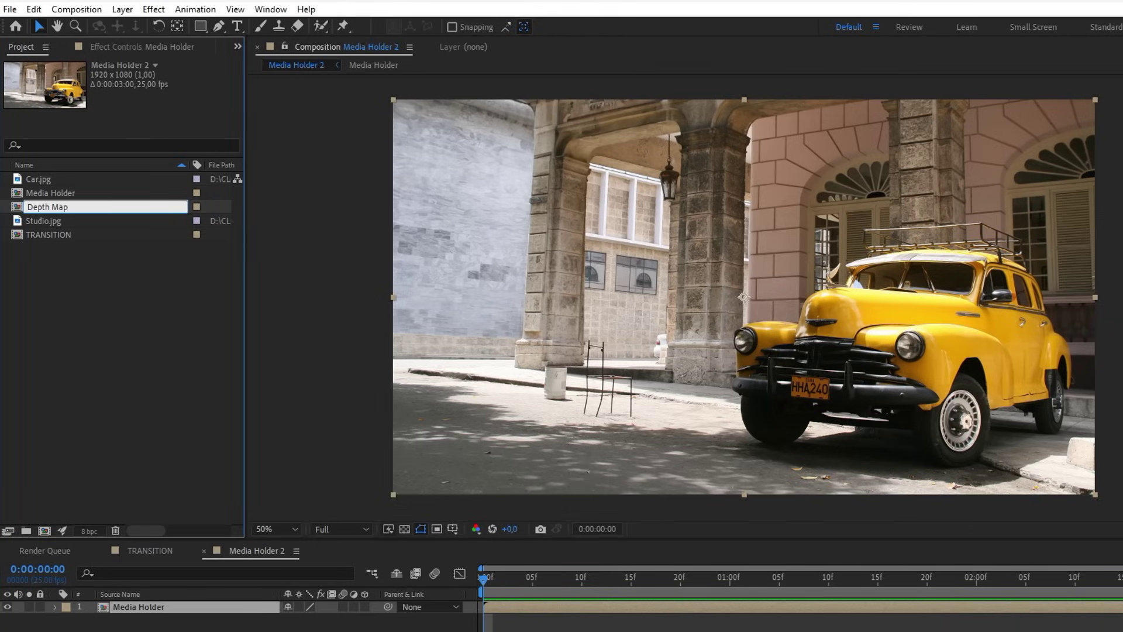
key(Return)
Render the Depth Map comp's first frame as Depth Map.psd with Best Settings and Comp Name output.
click(974, 578)
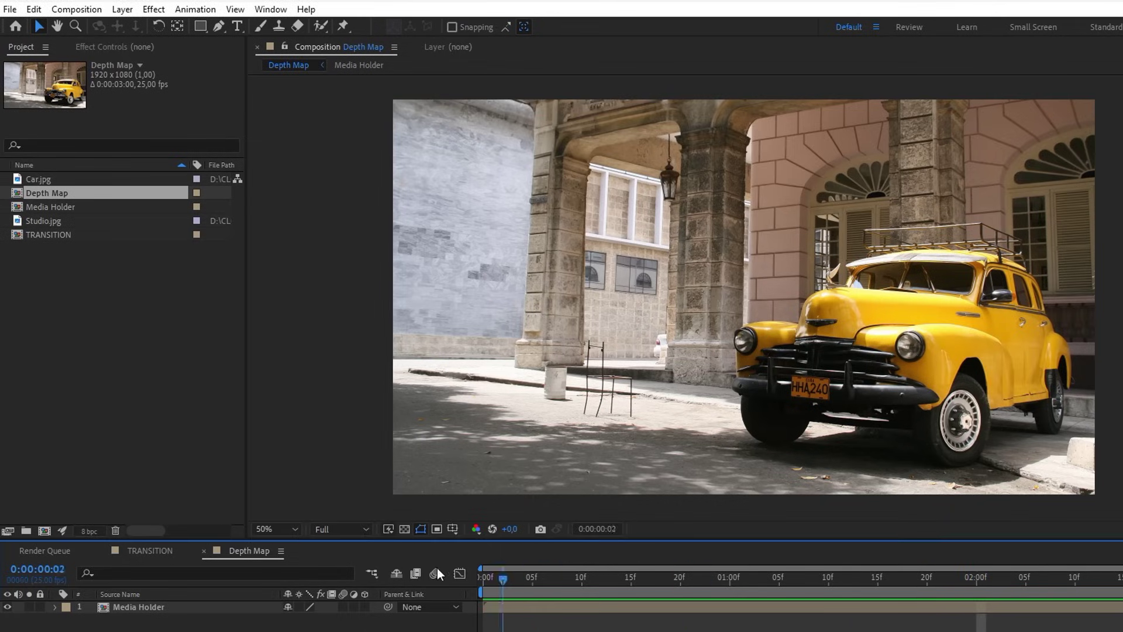
key(Home)
click(82, 10)
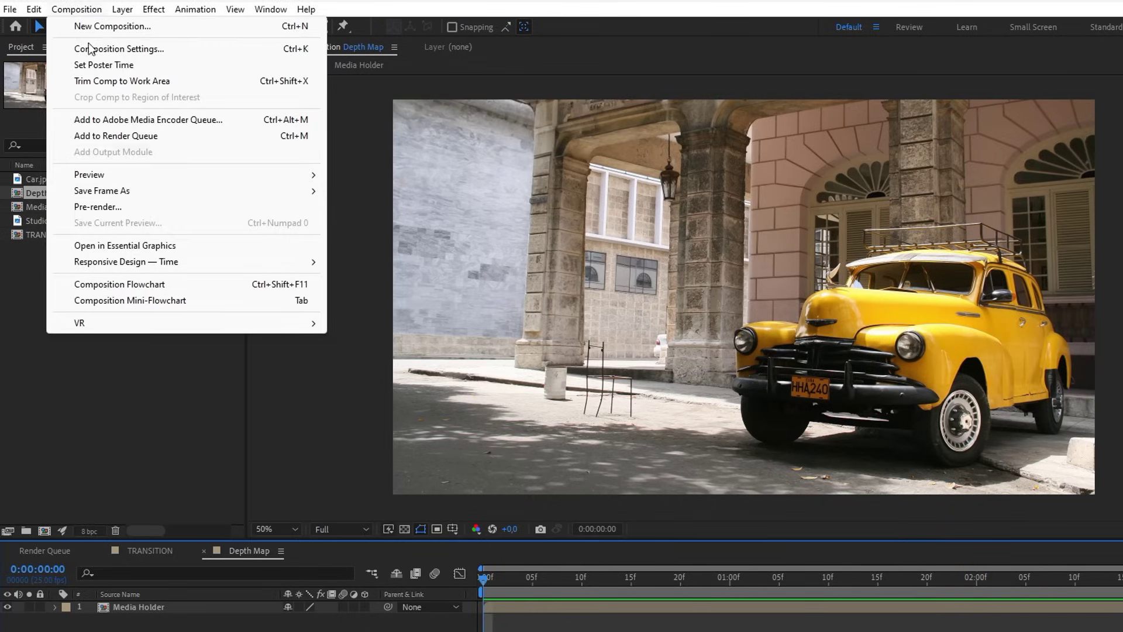
mouse_move(158, 200)
click(356, 191)
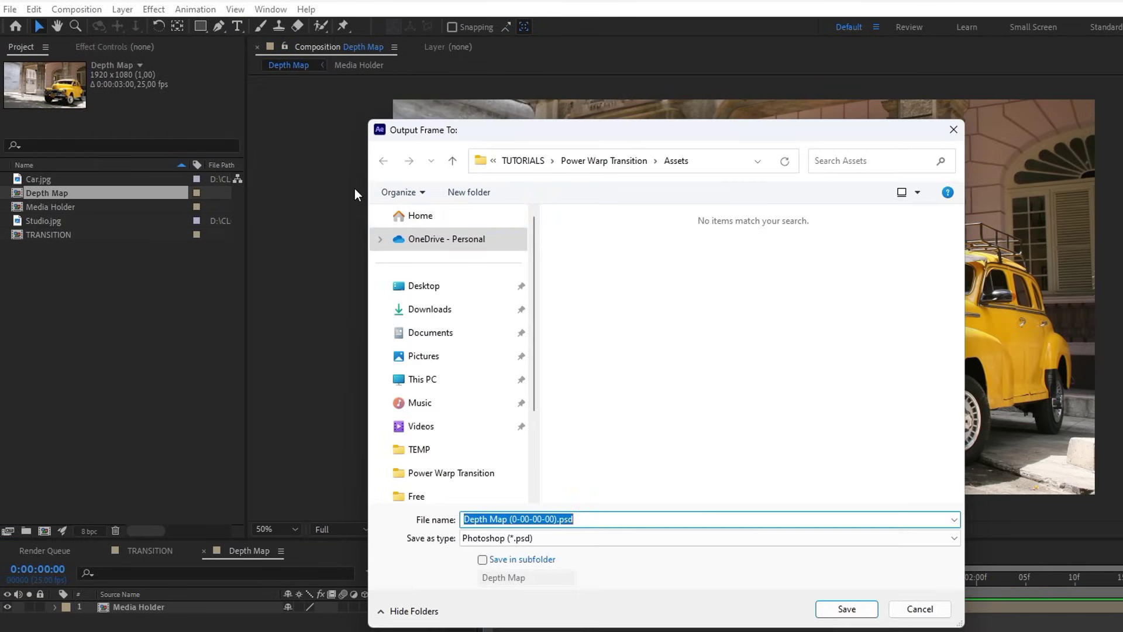
click(847, 608)
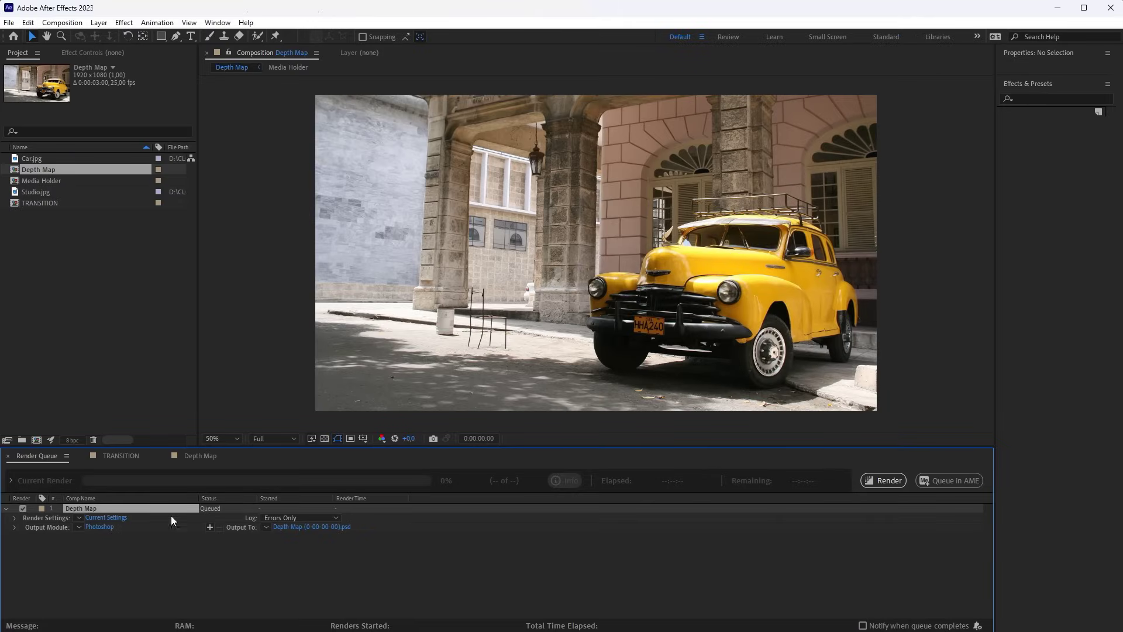
click(83, 515)
click(103, 526)
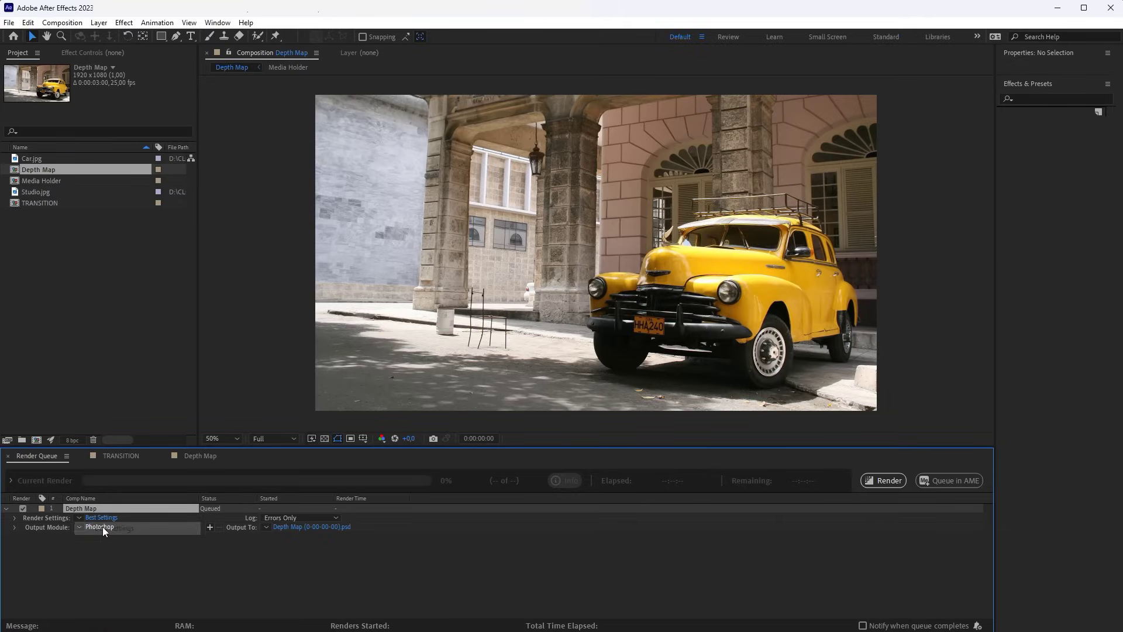
click(267, 528)
click(278, 538)
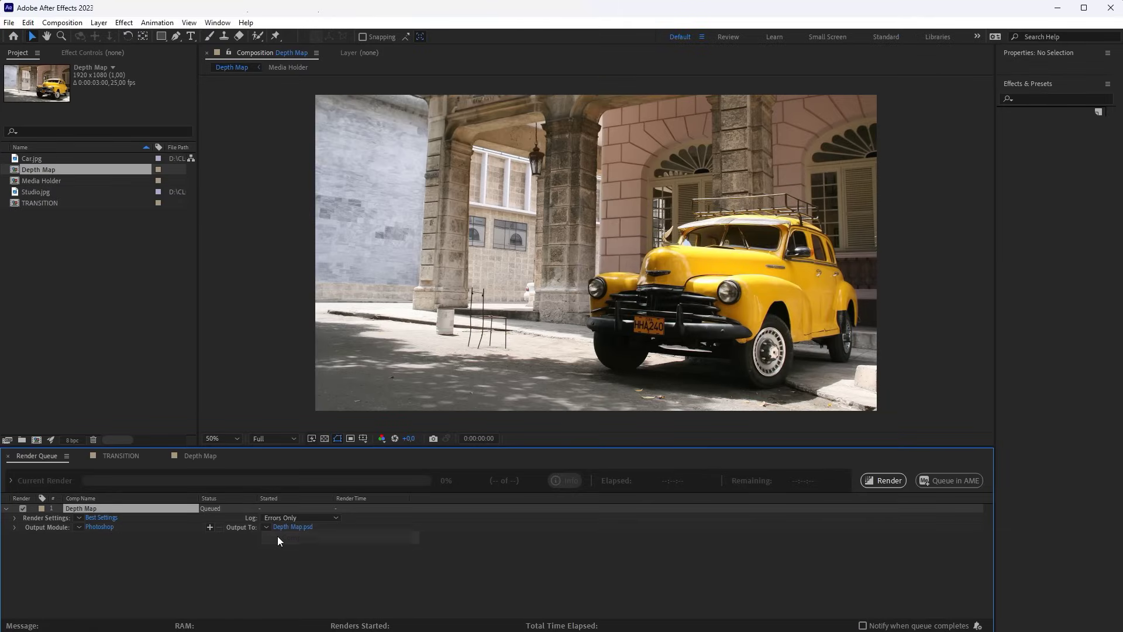
click(875, 485)
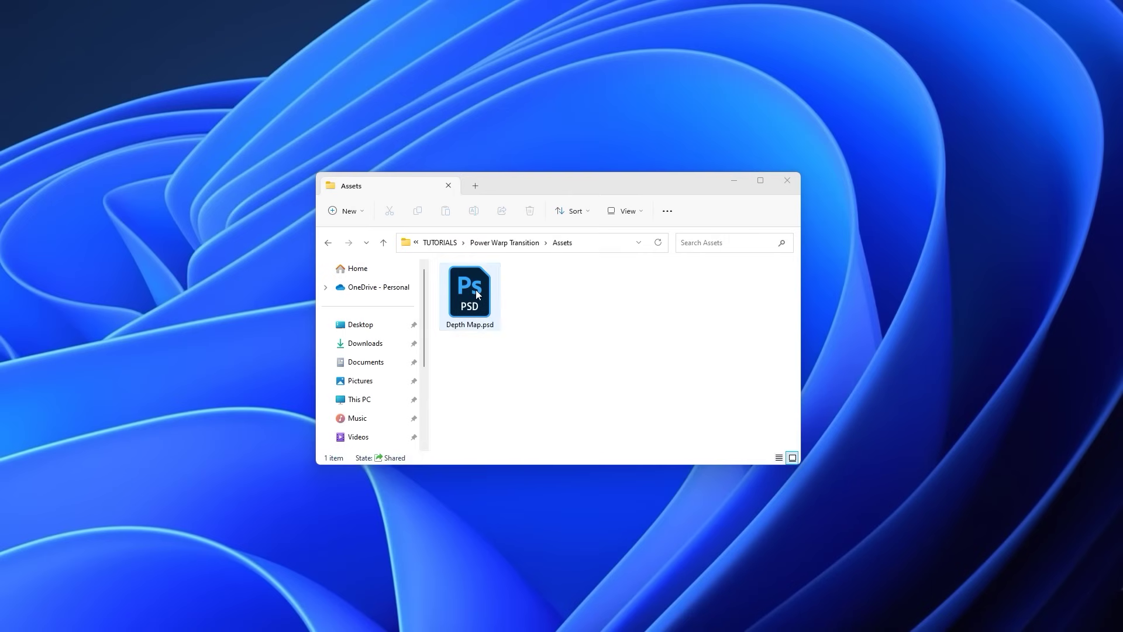
In Photoshop, apply the Neural Filters Depth Blur to Depth Map.psd, outputting only the depth map as a new layer.
double_click(476, 290)
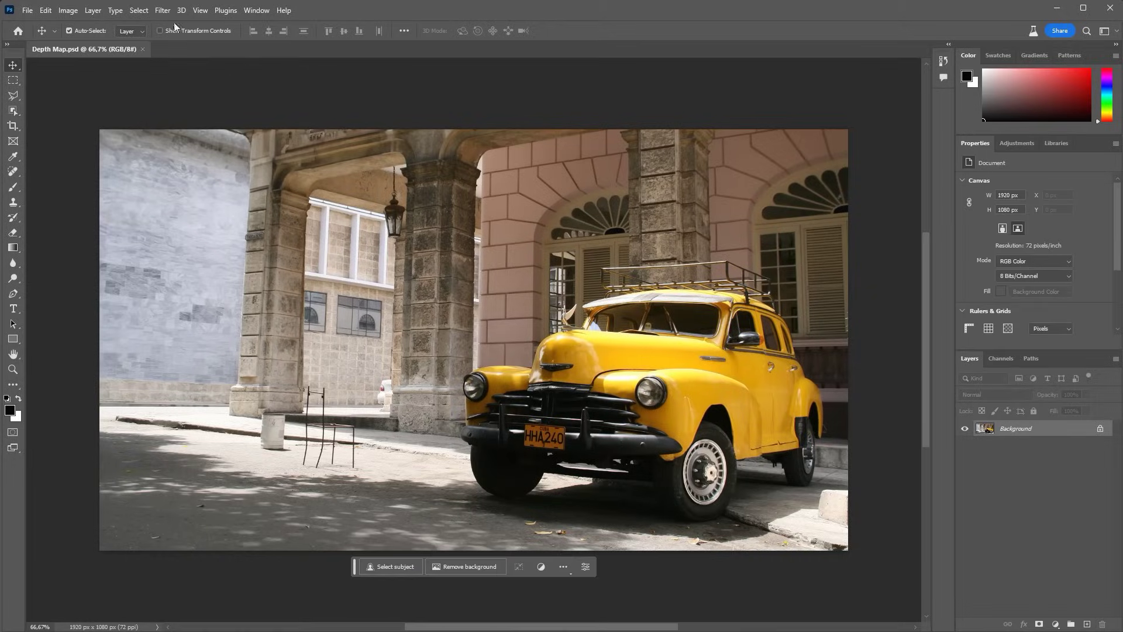
click(163, 10)
click(190, 59)
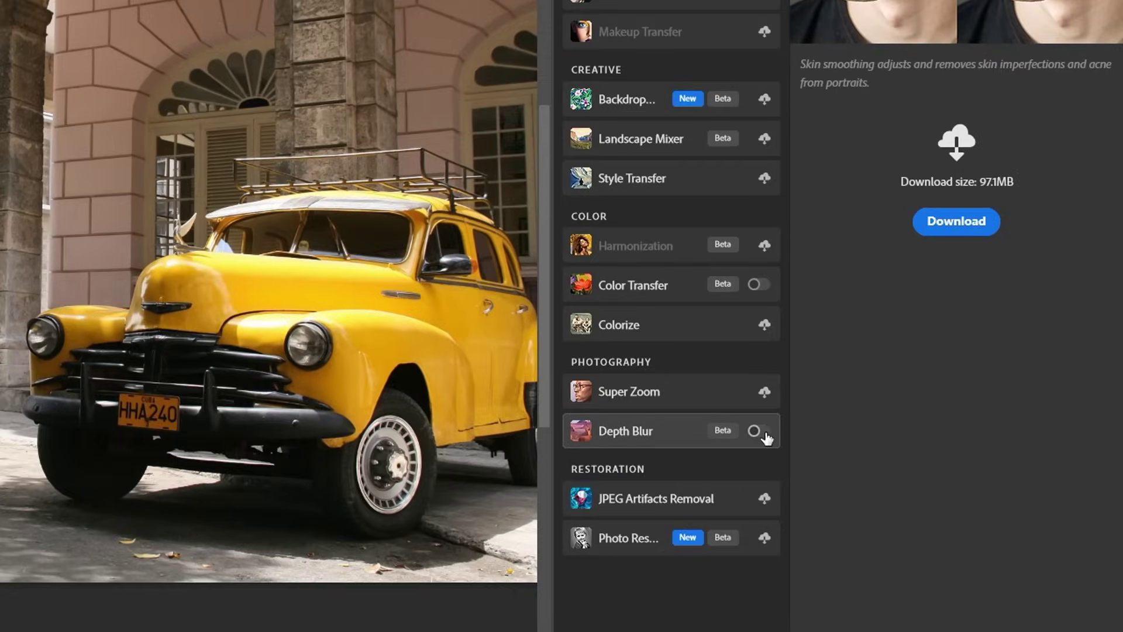
click(755, 431)
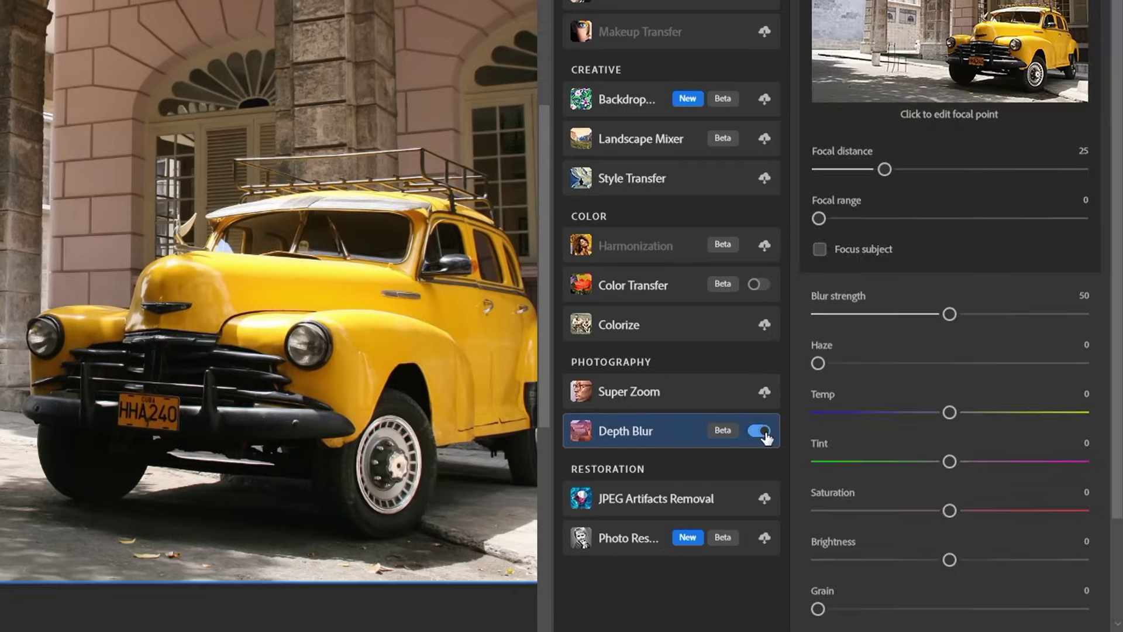
scroll(865, 440, down, 3)
click(818, 518)
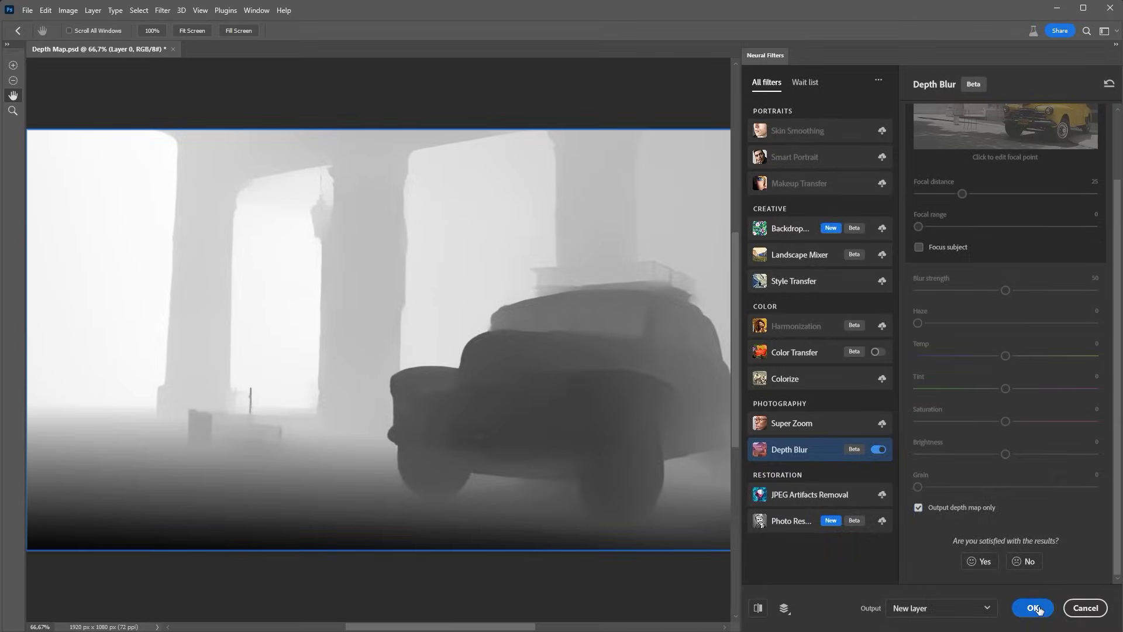
click(1039, 609)
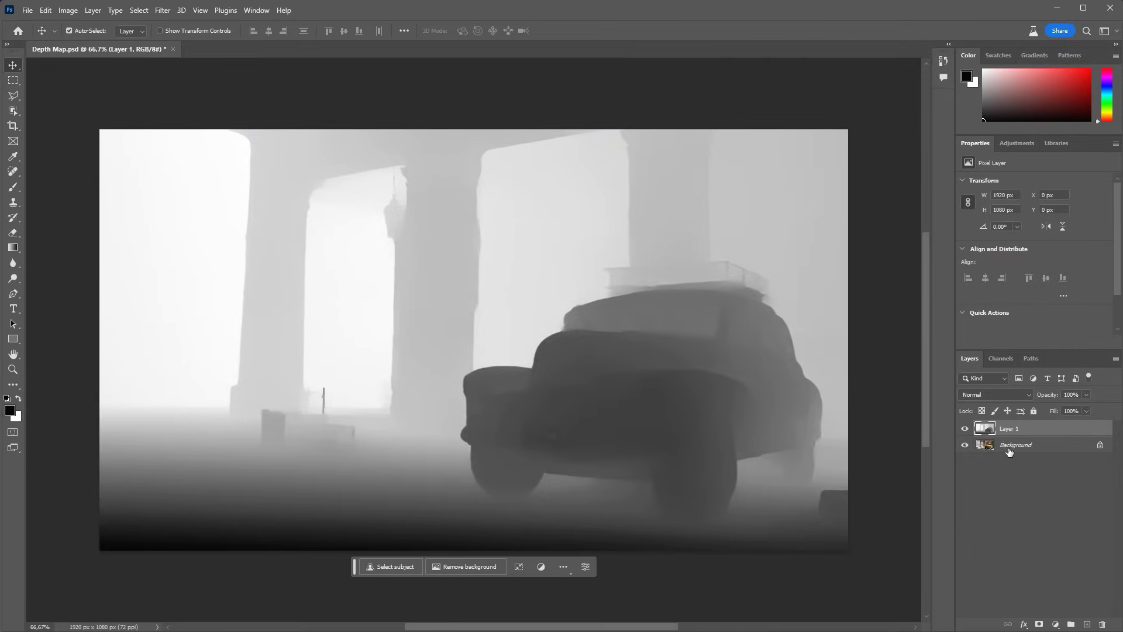
Delete the original Background layer and save Depth Map.psd.
click(1008, 446)
key(Delete)
click(26, 10)
click(119, 141)
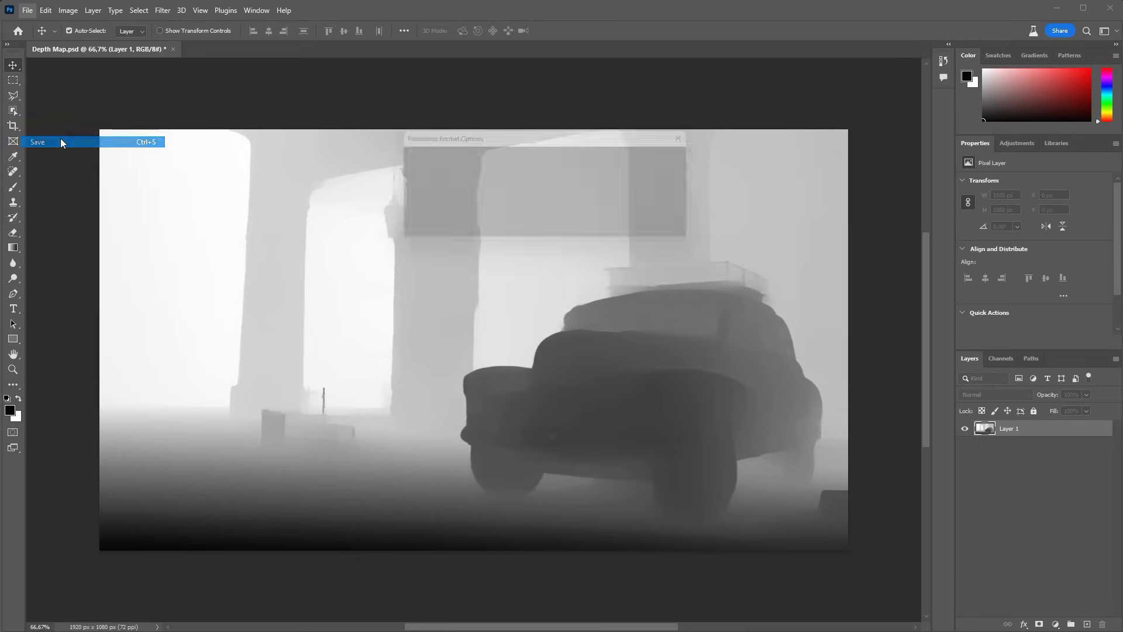
Confirm the save options and import Depth Map.psd into the Depth Map composition.
click(676, 157)
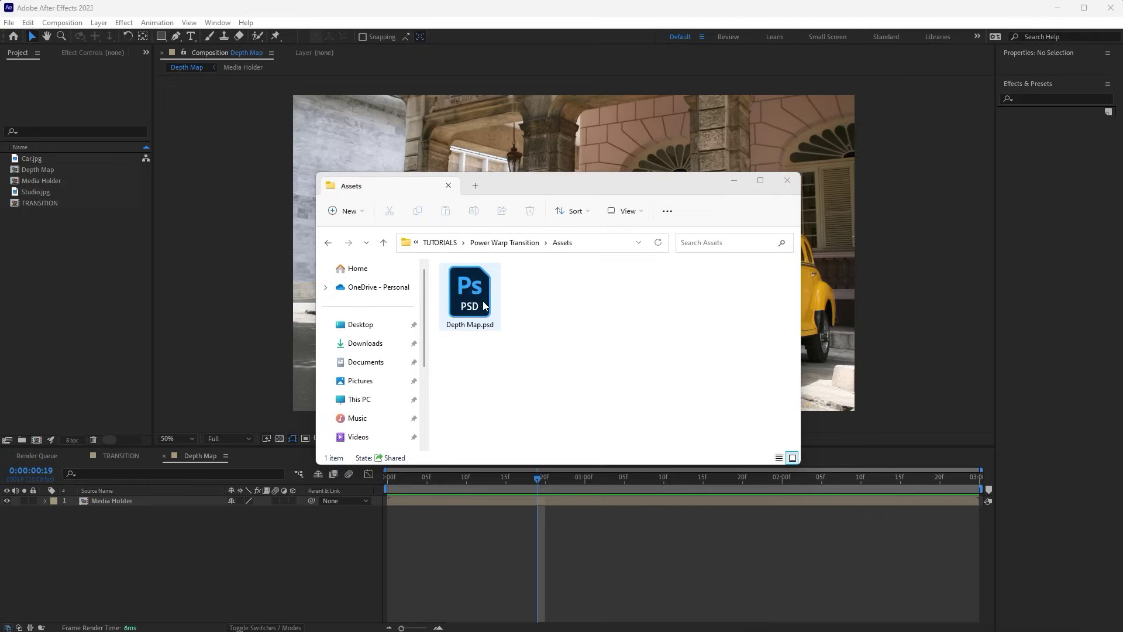
drag(489, 307, 139, 503)
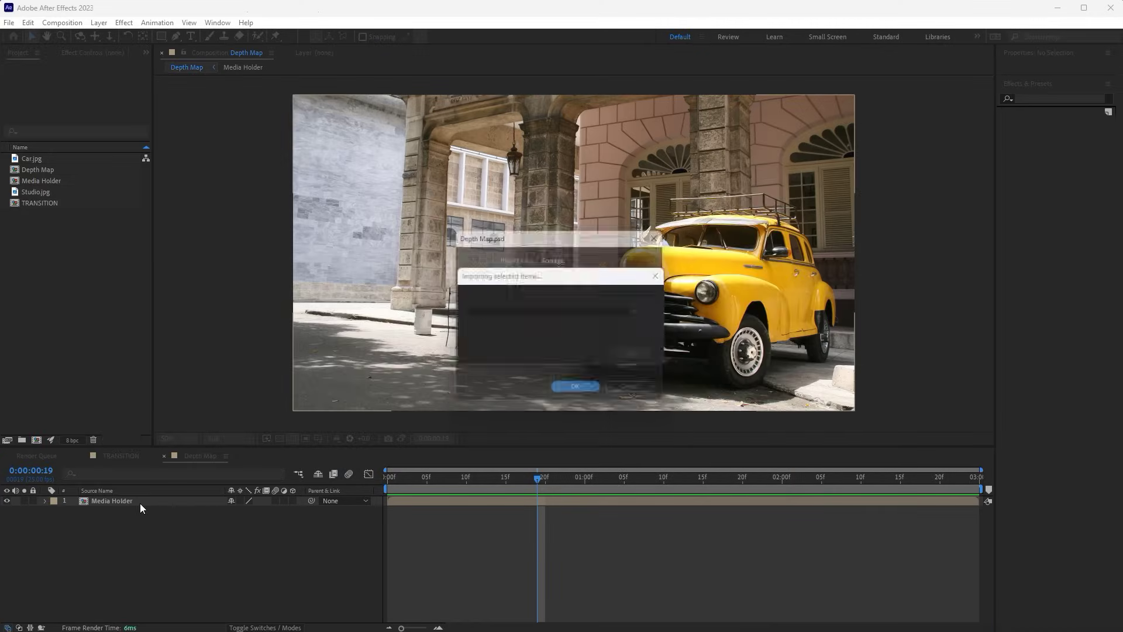
click(578, 397)
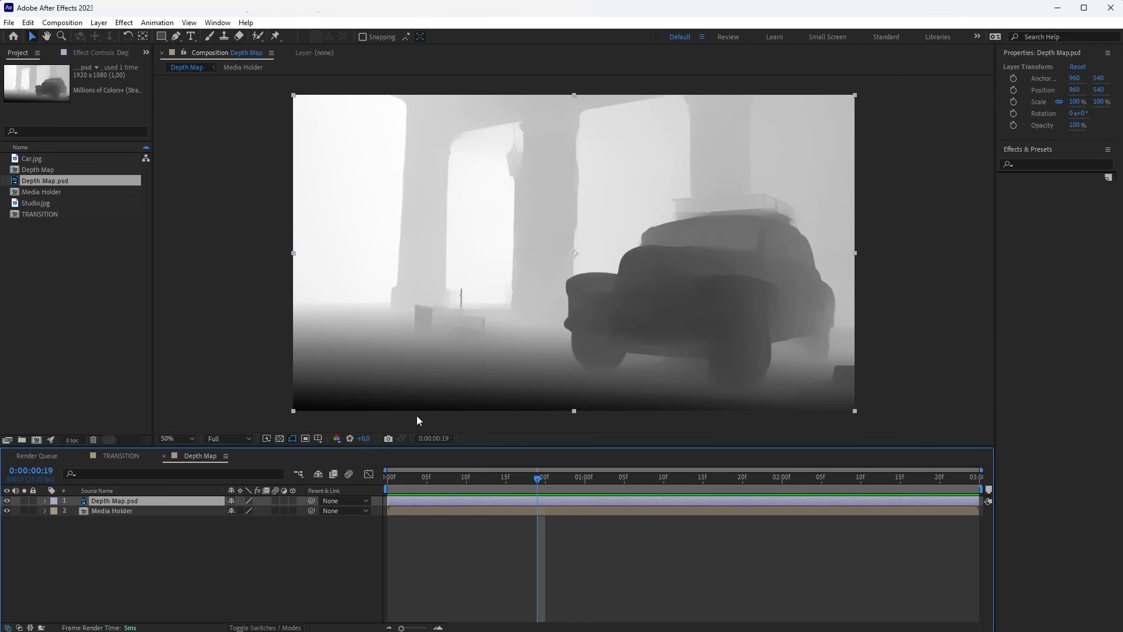
Add the Depth Map comp to TRANSITION hidden, and shift it and Media Holder to start at 15f.
click(129, 462)
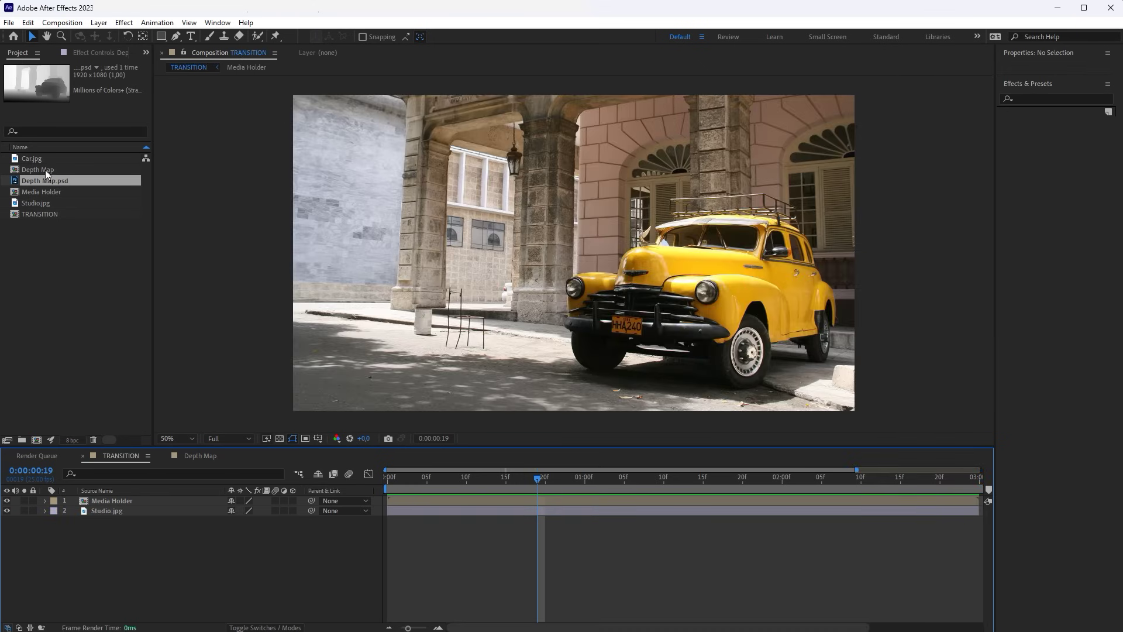
drag(45, 170, 163, 508)
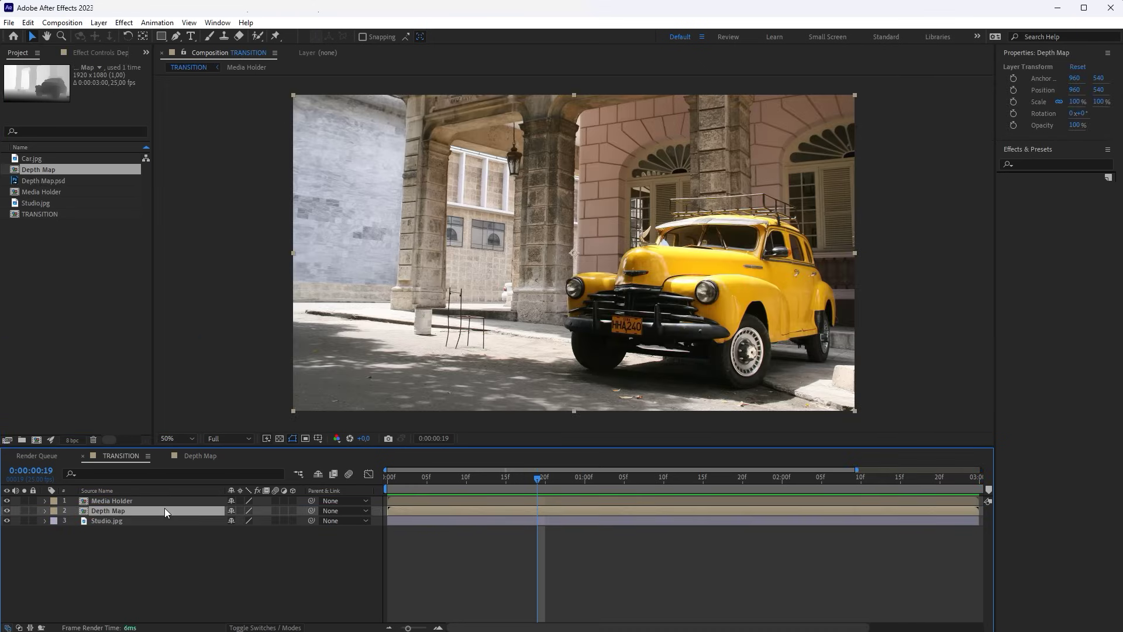
click(7, 510)
shift+click(426, 502)
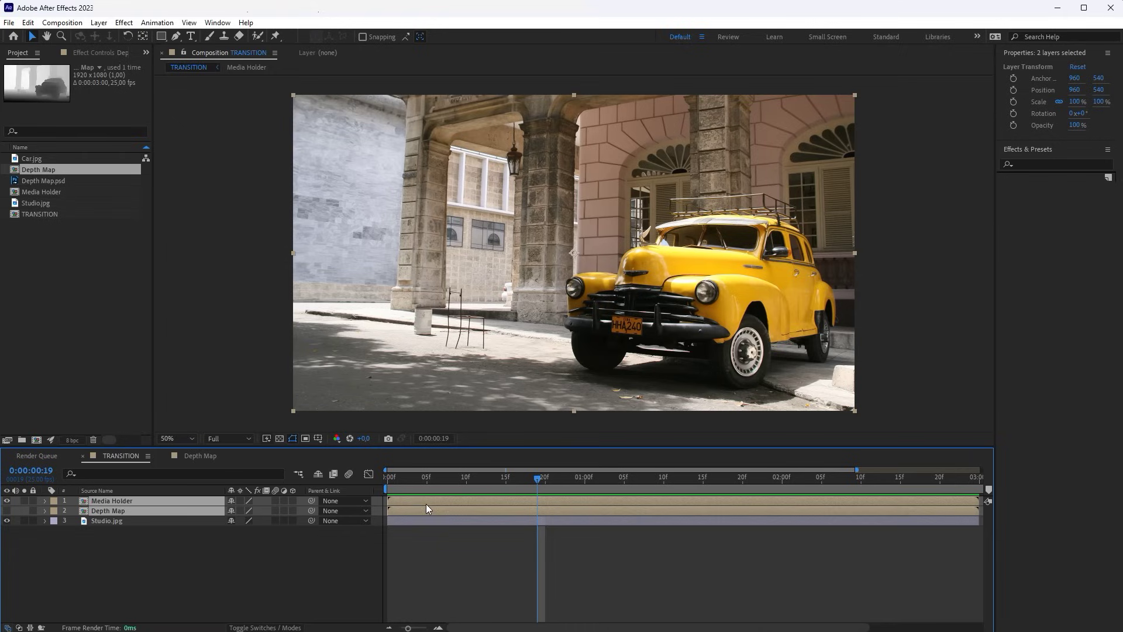
drag(416, 502, 535, 507)
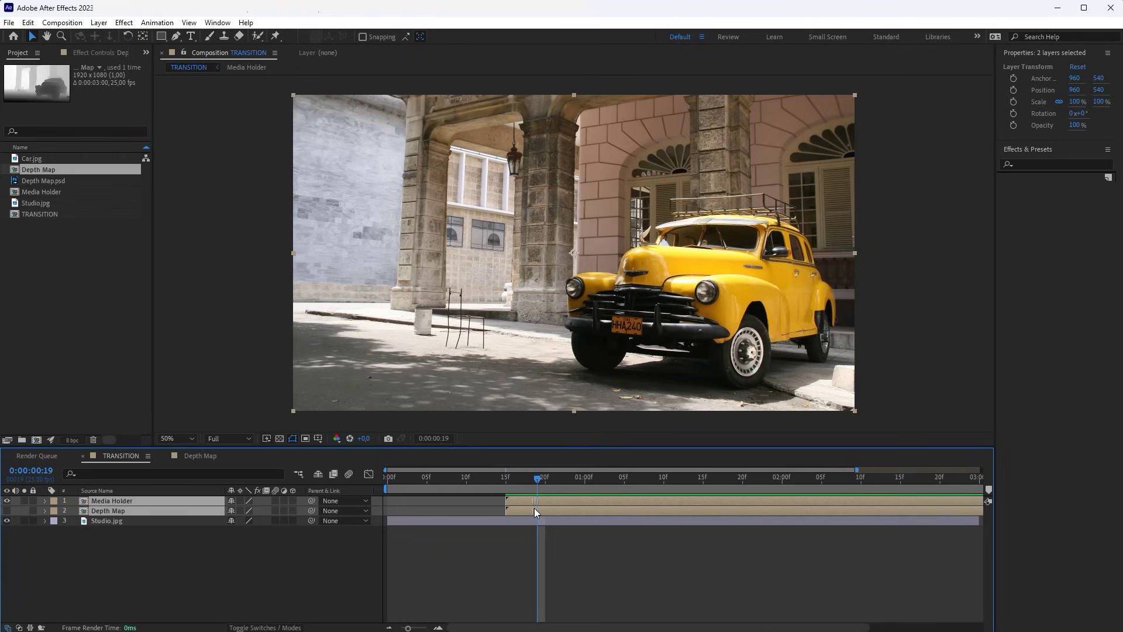
click(546, 536)
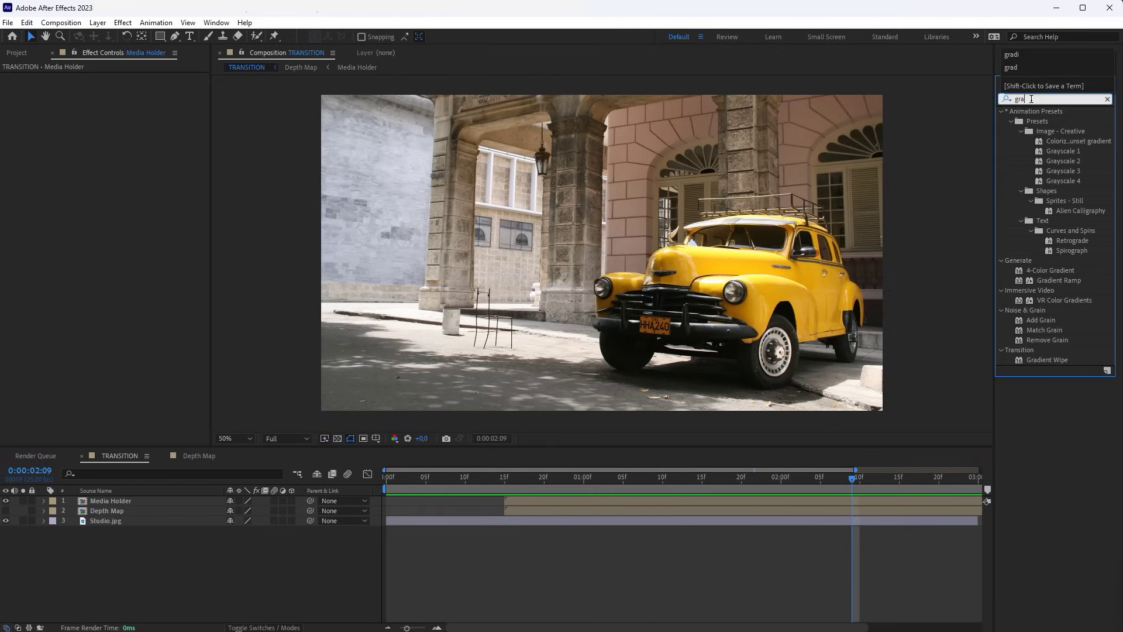
Apply Gradient Wipe to Media Holder with Depth Map as the gradient layer.
drag(1041, 360, 831, 502)
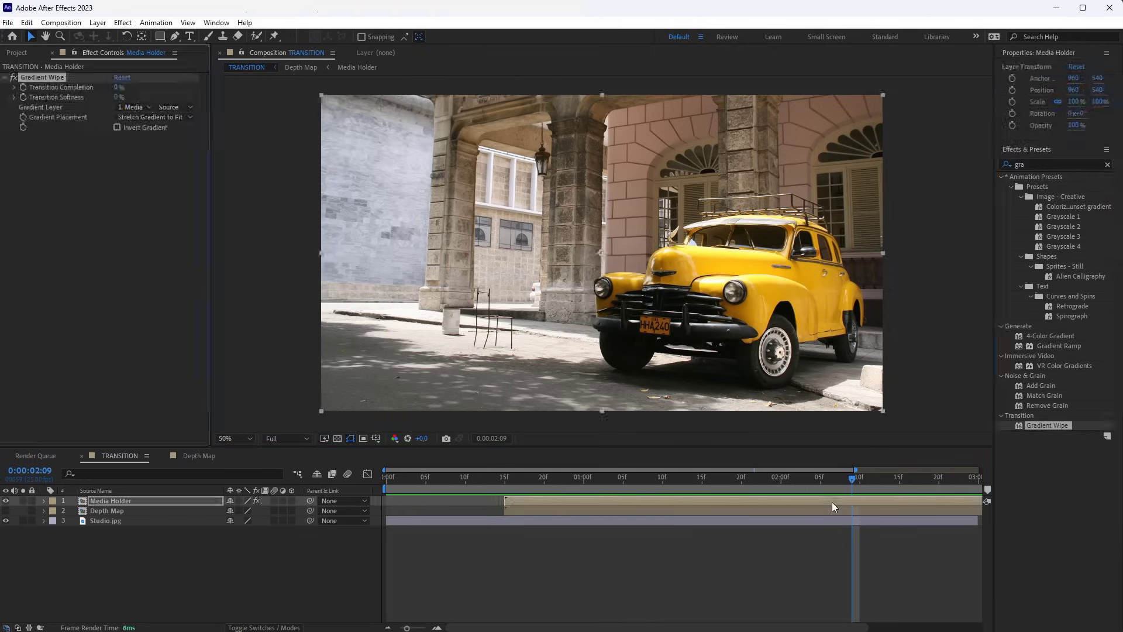
click(262, 138)
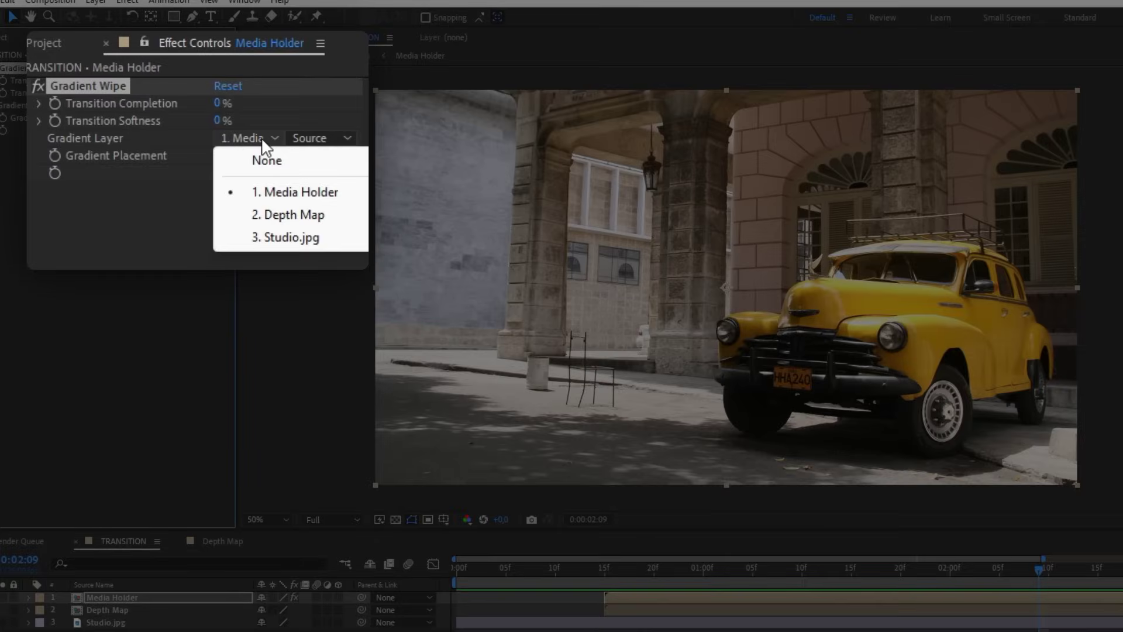
click(269, 213)
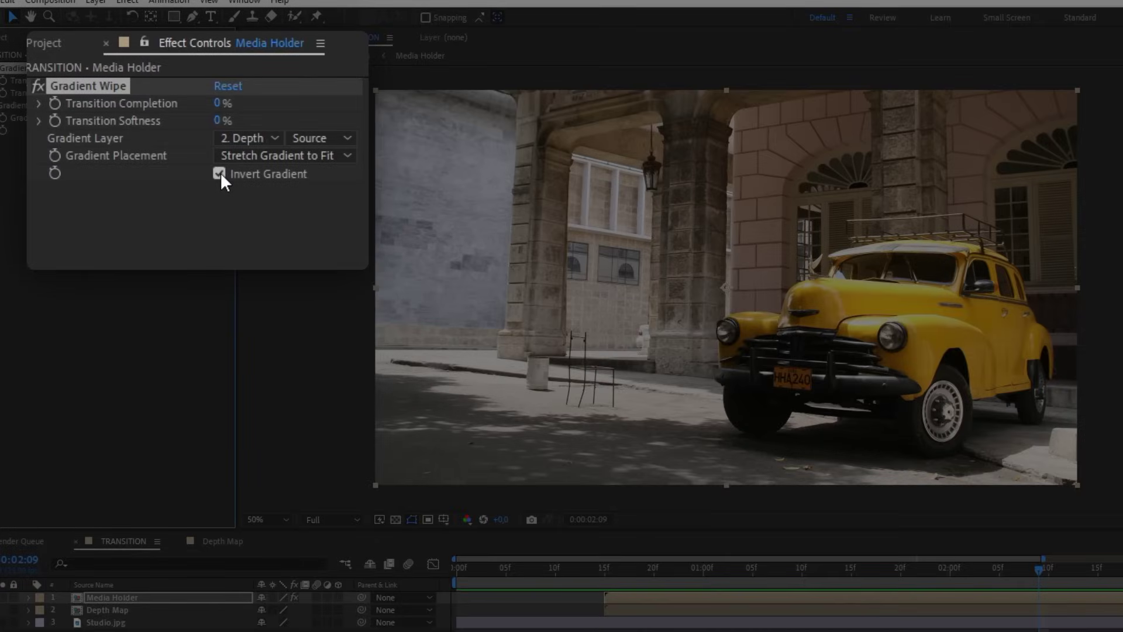
Keyframe Transition Completion from 100% to 0% at 2:09 with Easy Ease In on the end keyframe.
click(138, 104)
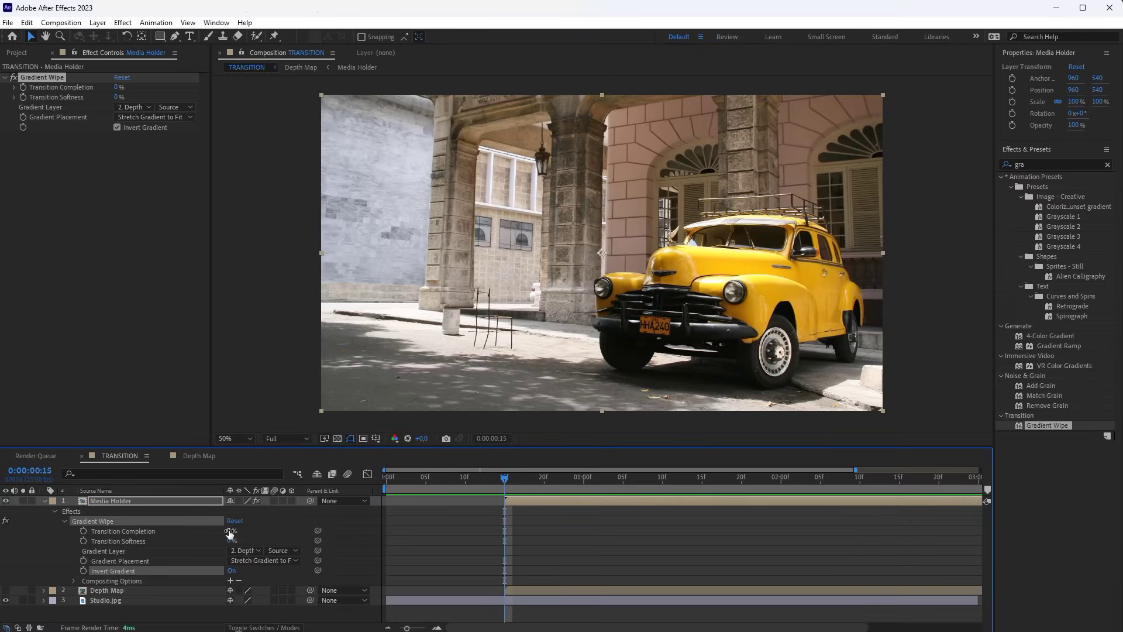
drag(230, 532, 290, 533)
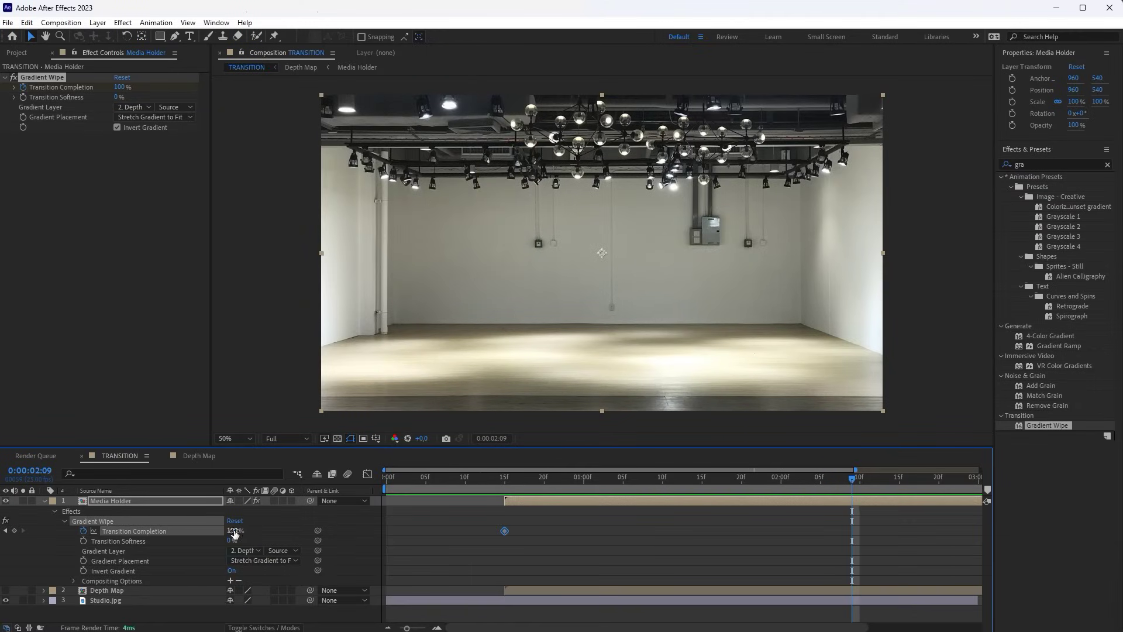
drag(232, 531, 159, 537)
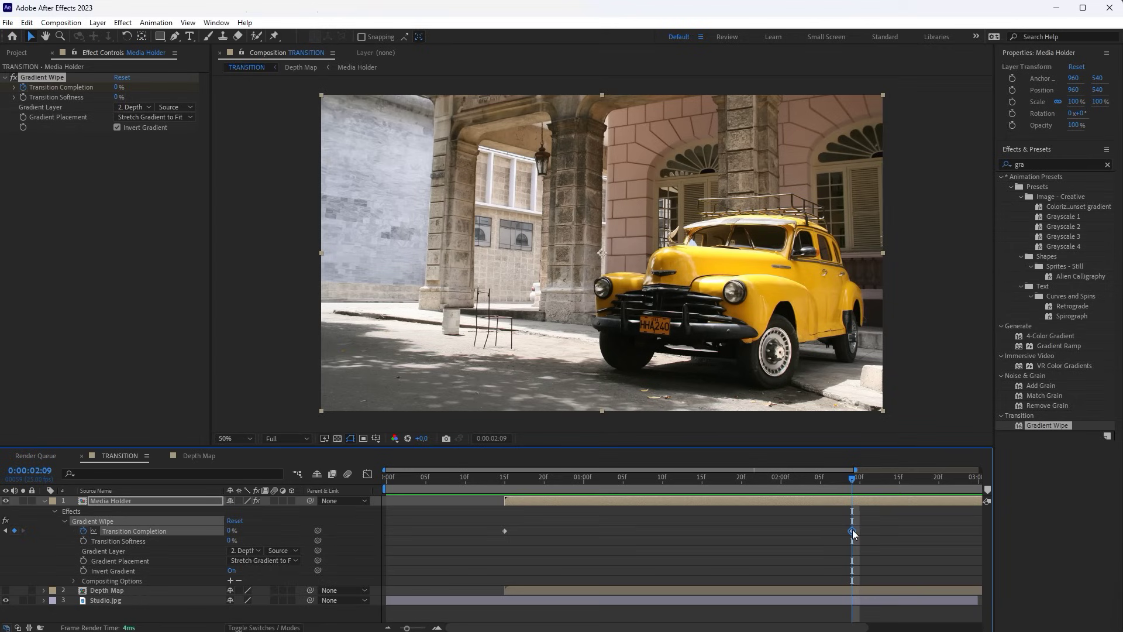
right_click(852, 532)
mouse_move(887, 523)
click(1033, 573)
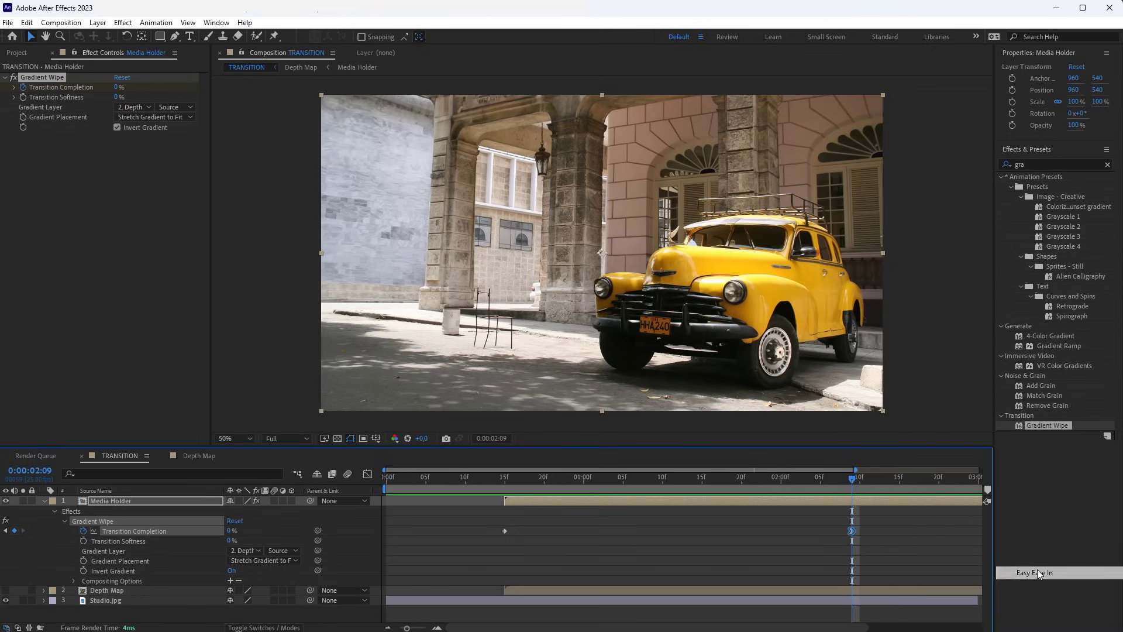
drag(825, 483, 692, 494)
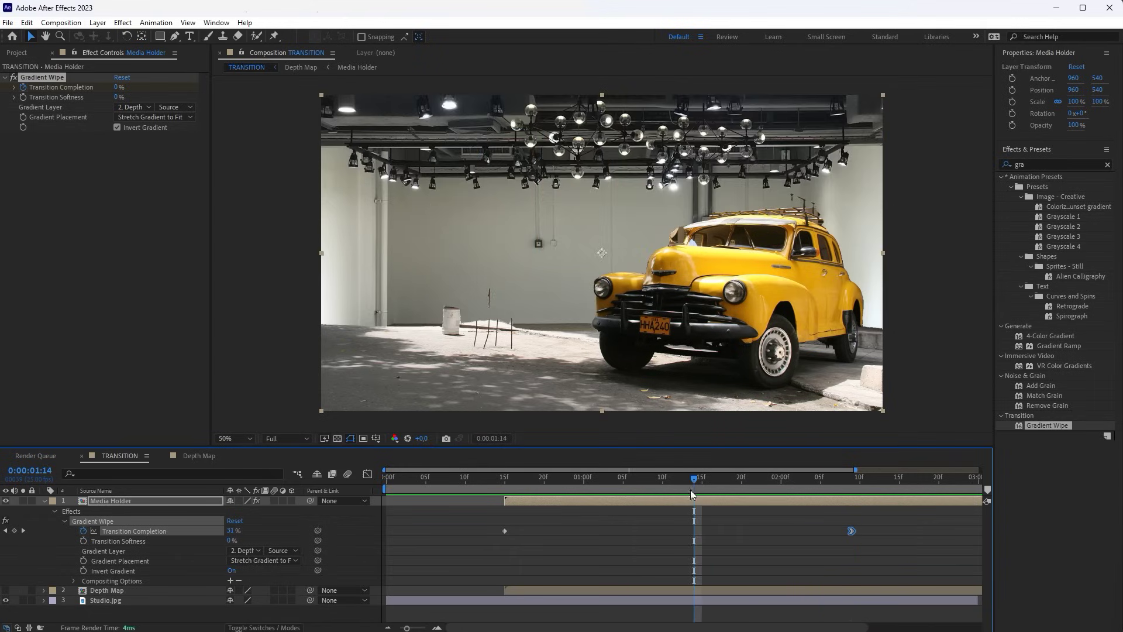
Set the Gradient Wipe Transition Softness to 15%.
click(118, 96)
text(15)
key(Return)
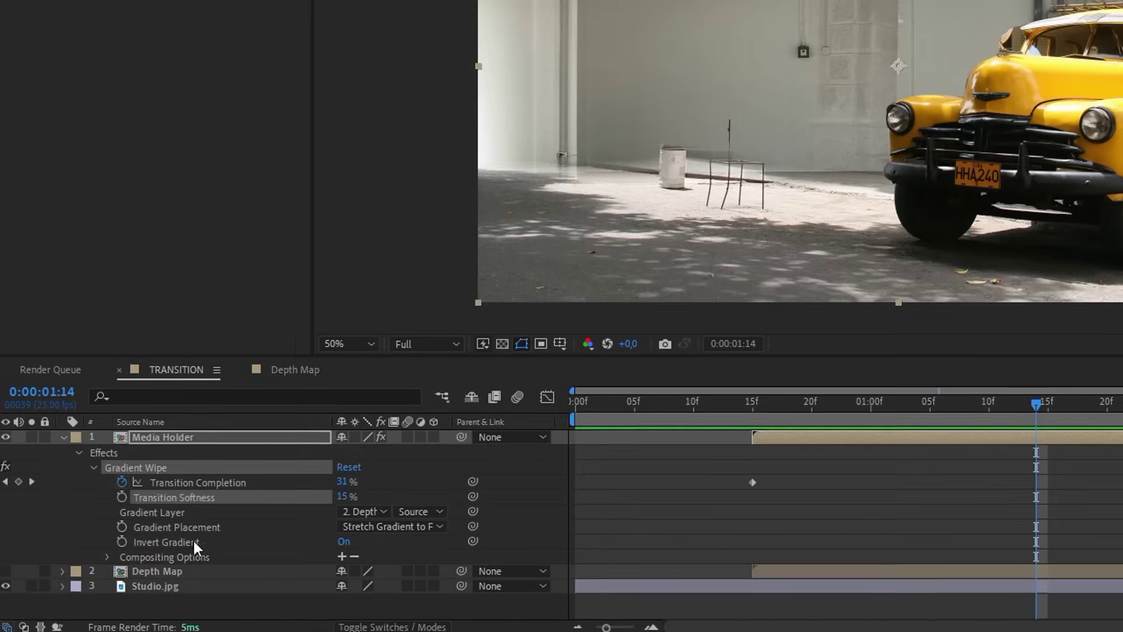
Duplicate Depth Map, move the copy to the top, make it visible and rename it 'Scan Line'.
click(140, 590)
key(ctrl+d)
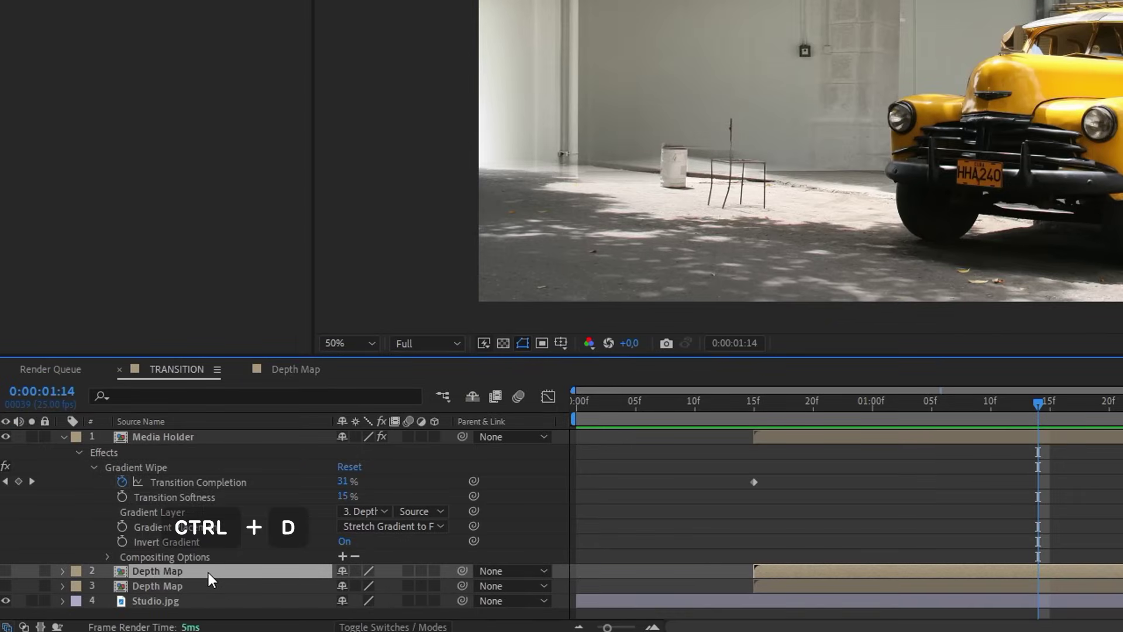
drag(208, 573, 227, 436)
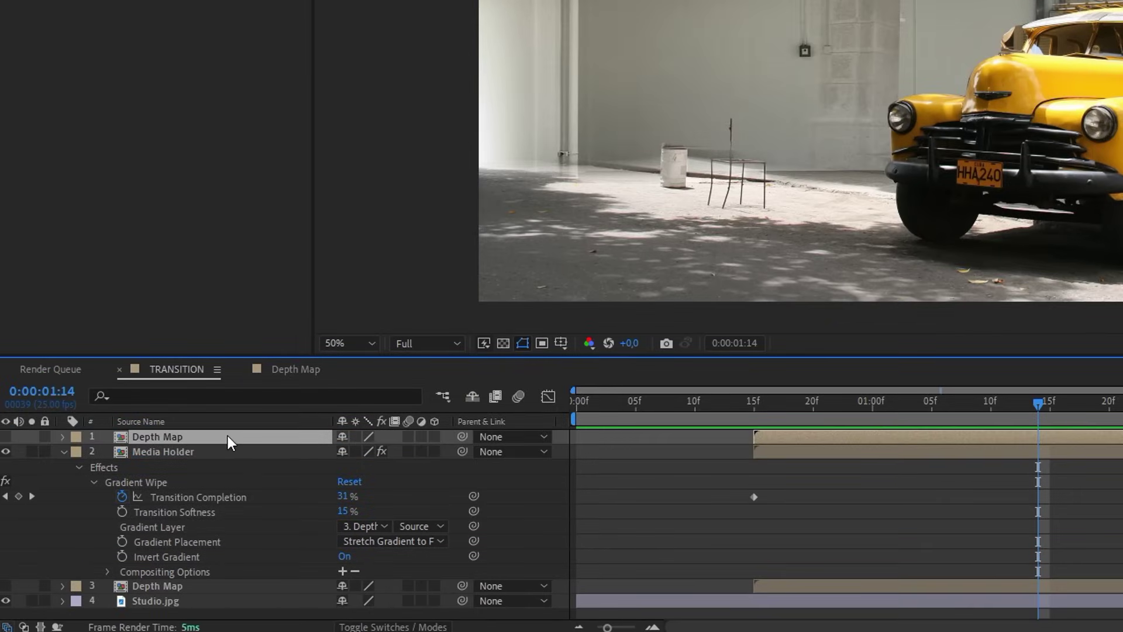
click(5, 437)
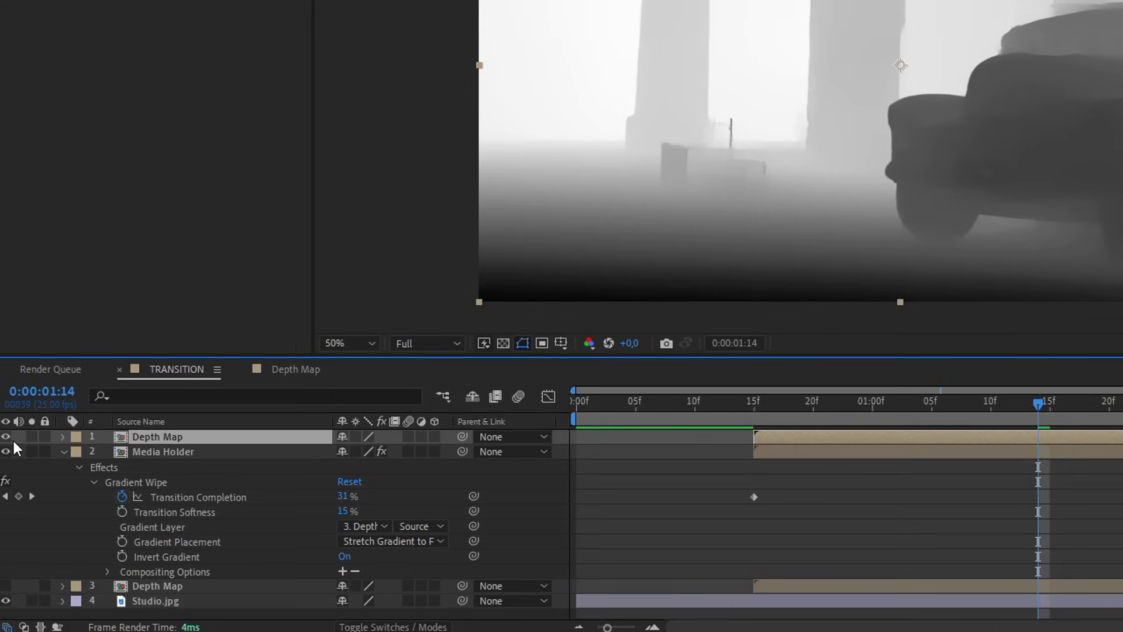
key(Return)
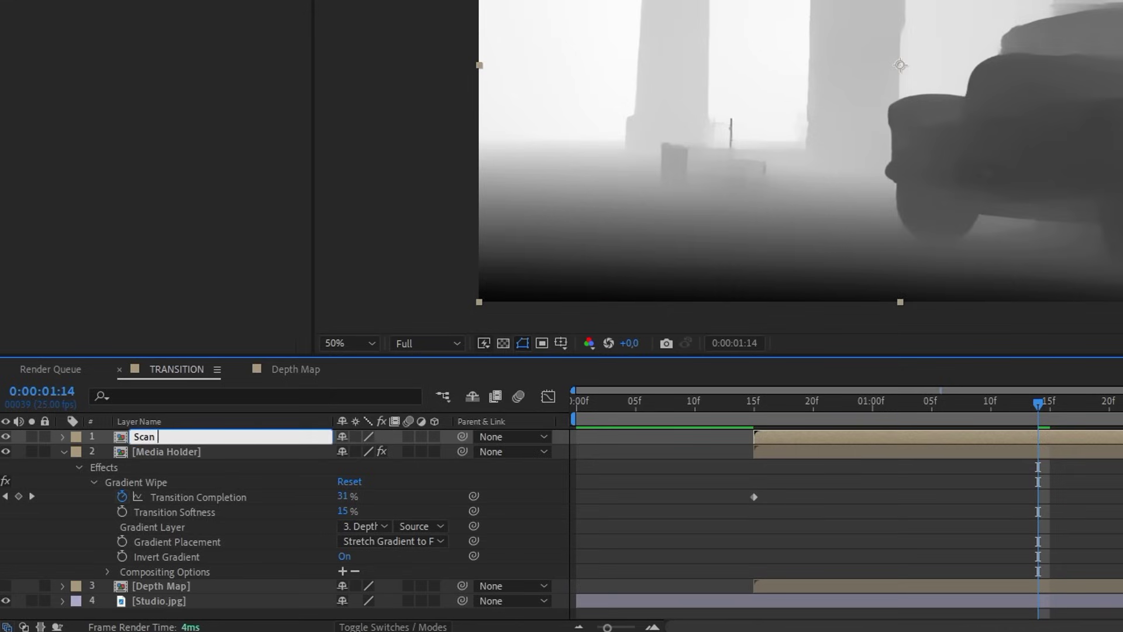
text(Scan Line)
key(Return)
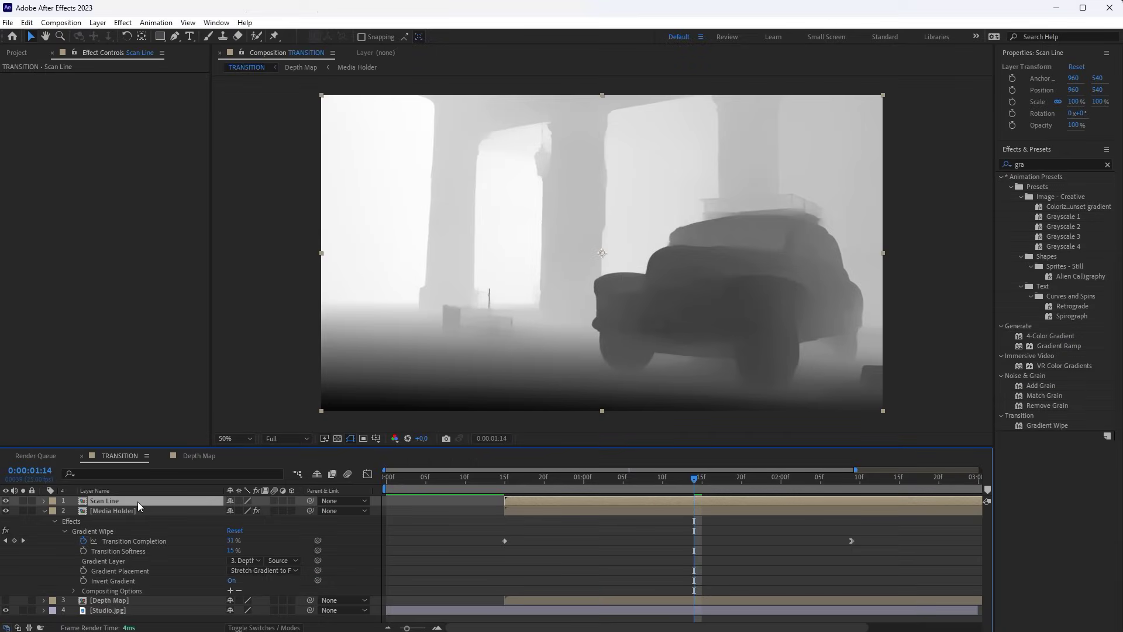
drag(829, 488, 843, 489)
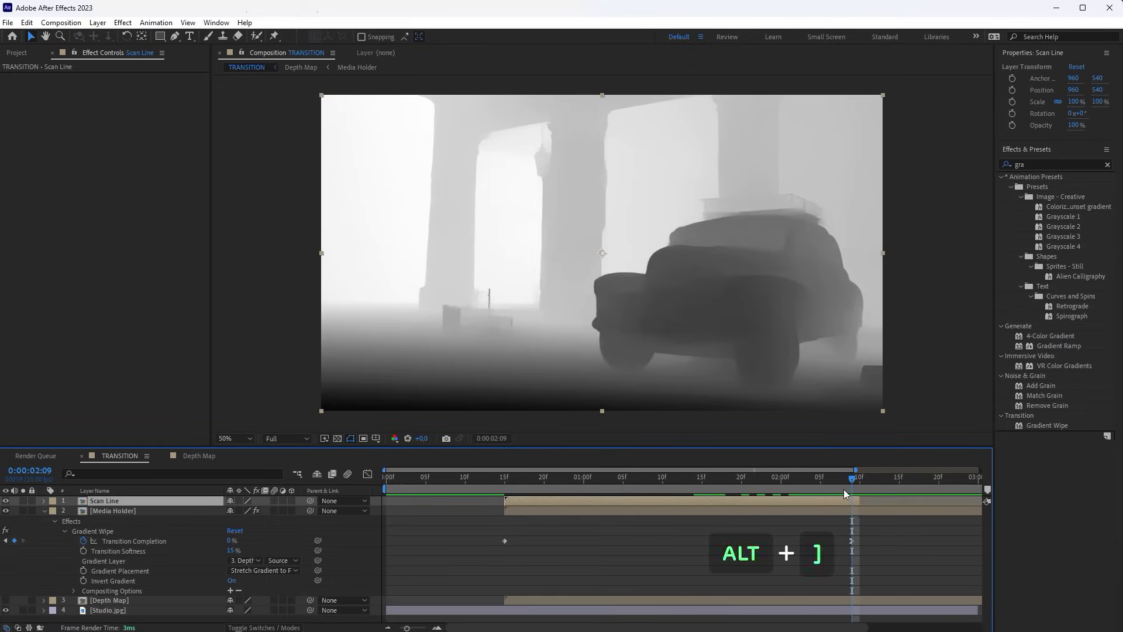
Apply the Extract, Fill and Solid Composite effects to the Scan Line layer.
double_click(1019, 165)
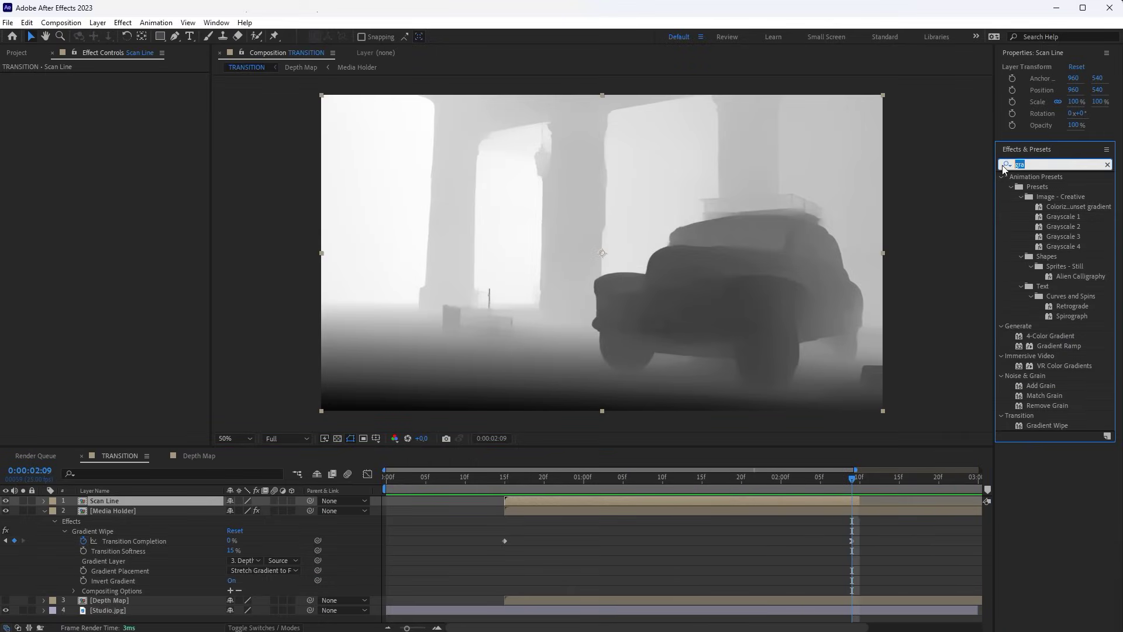
text(ext)
click(1003, 165)
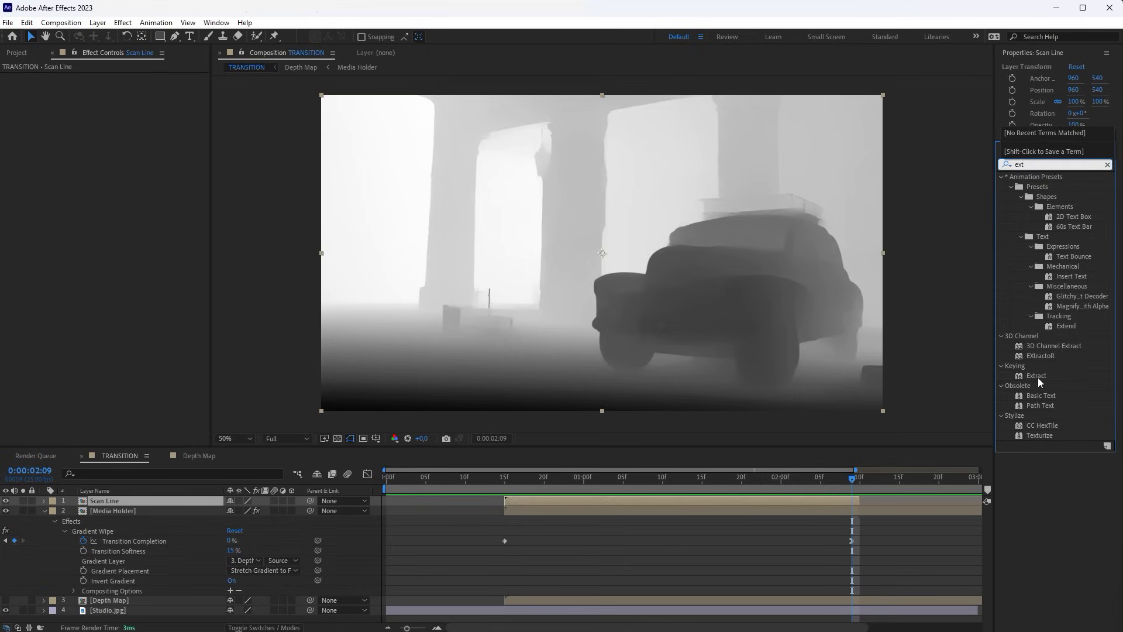
drag(1040, 379, 180, 212)
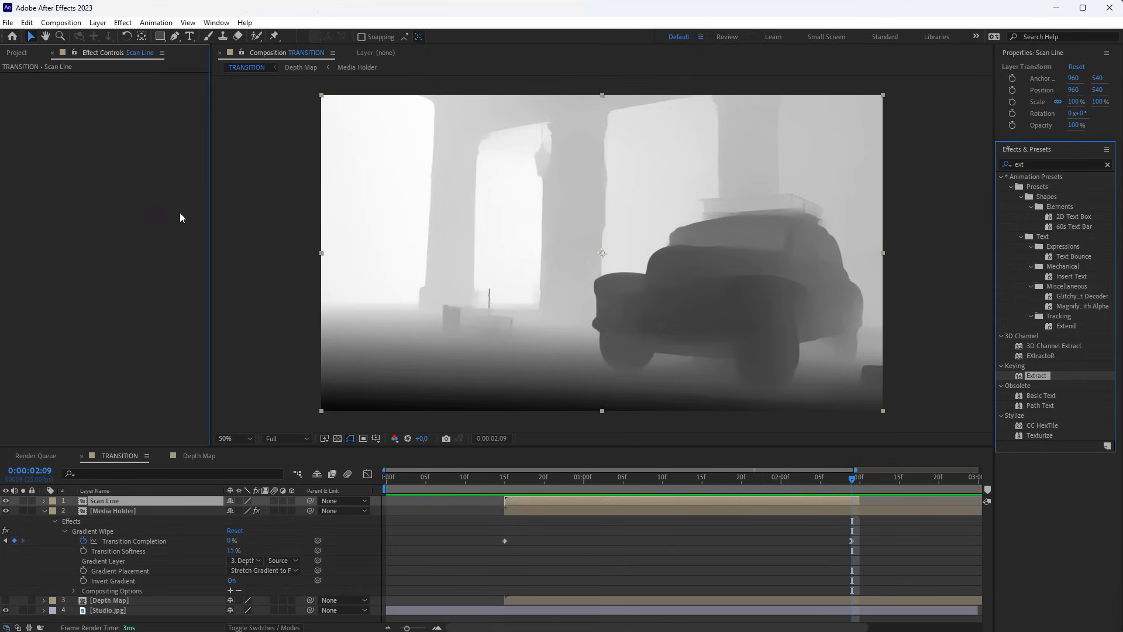
double_click(1045, 165)
text(fill)
drag(1034, 245, 126, 275)
double_click(1034, 165)
text(solid)
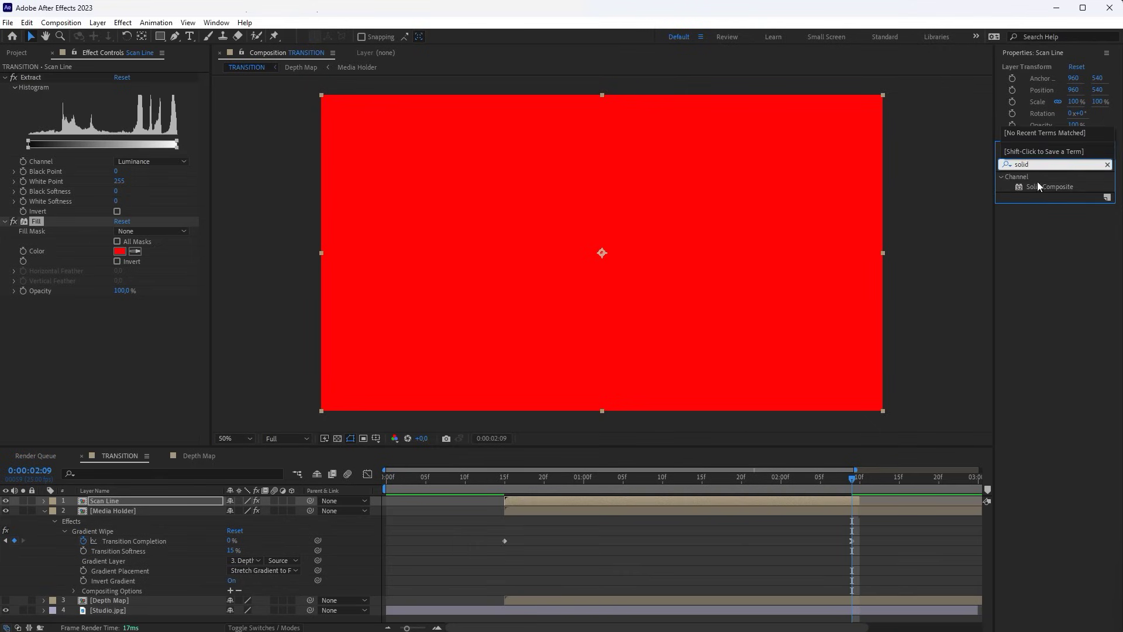
drag(1038, 186, 112, 326)
Set the Fill colour to white, the Solid Composite colour to black, and raise Extract's Black Softness.
click(118, 253)
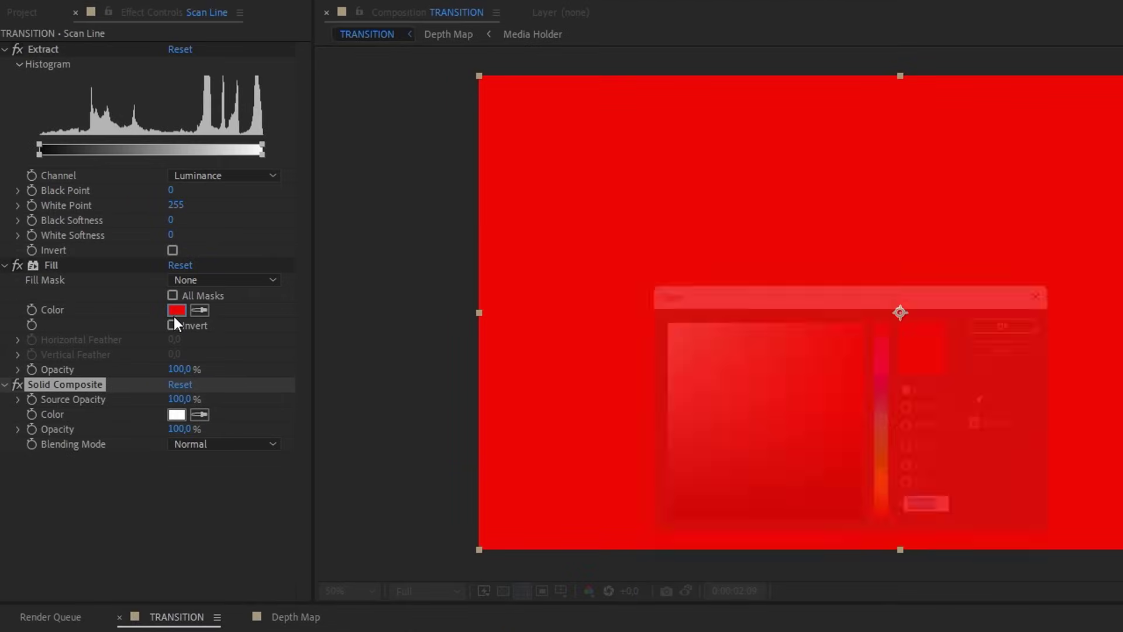
drag(696, 372, 560, 254)
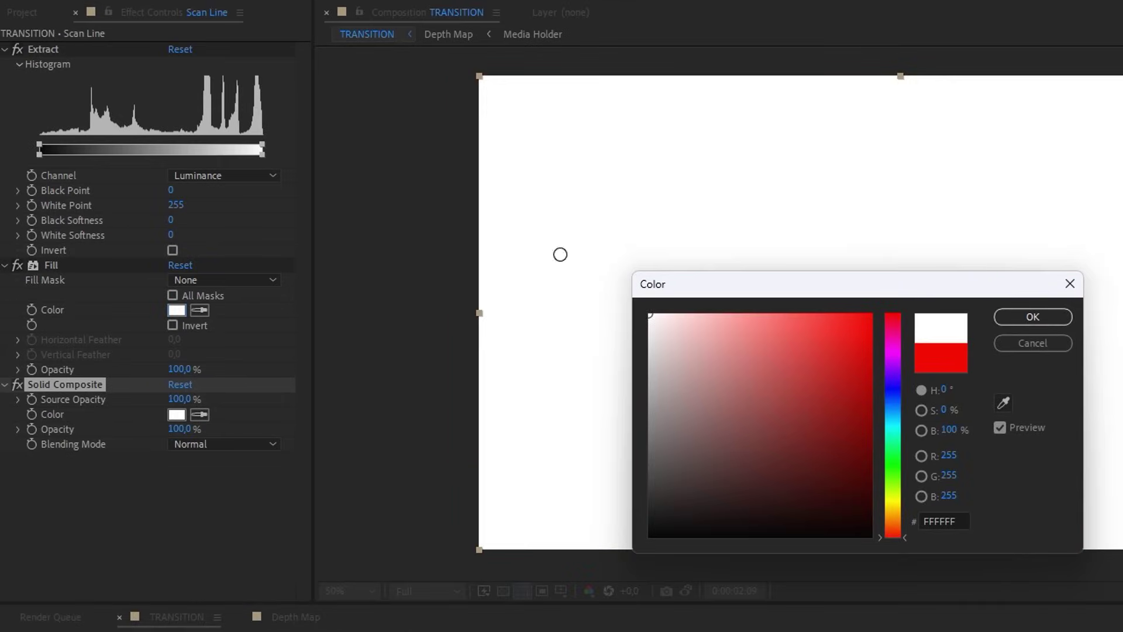
click(1019, 316)
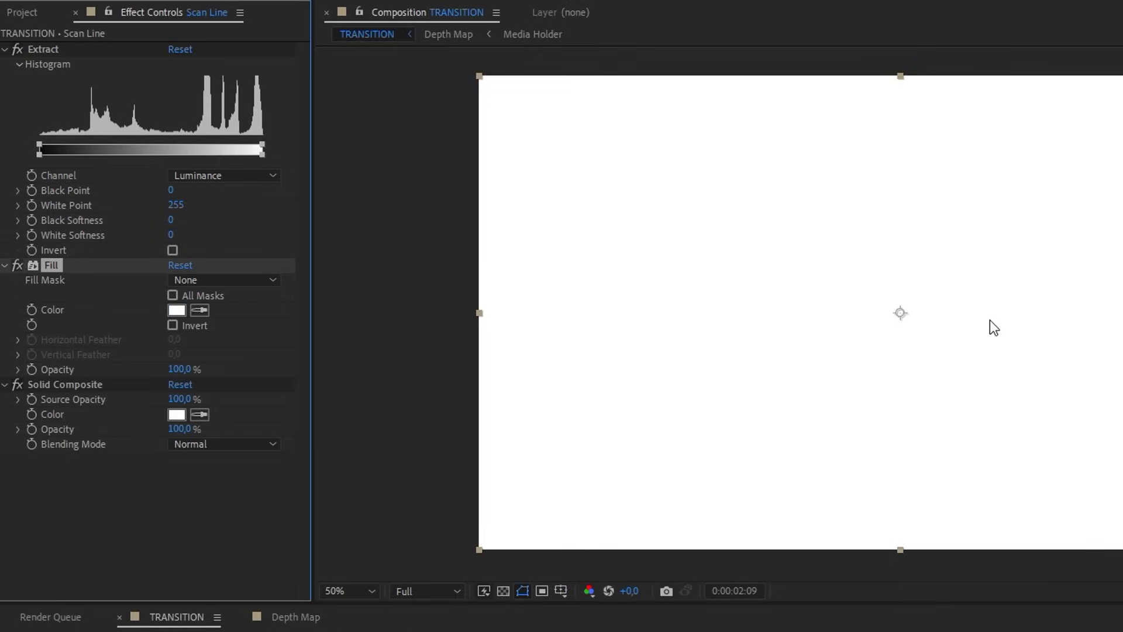
click(176, 415)
drag(641, 427, 468, 589)
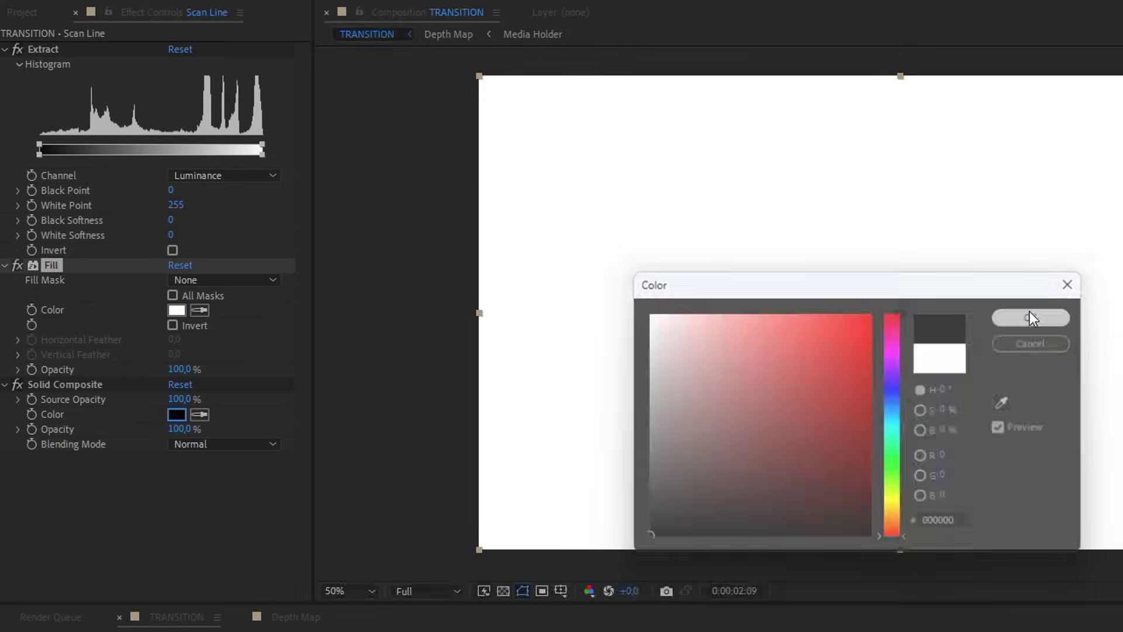
click(1029, 316)
drag(174, 221, 209, 213)
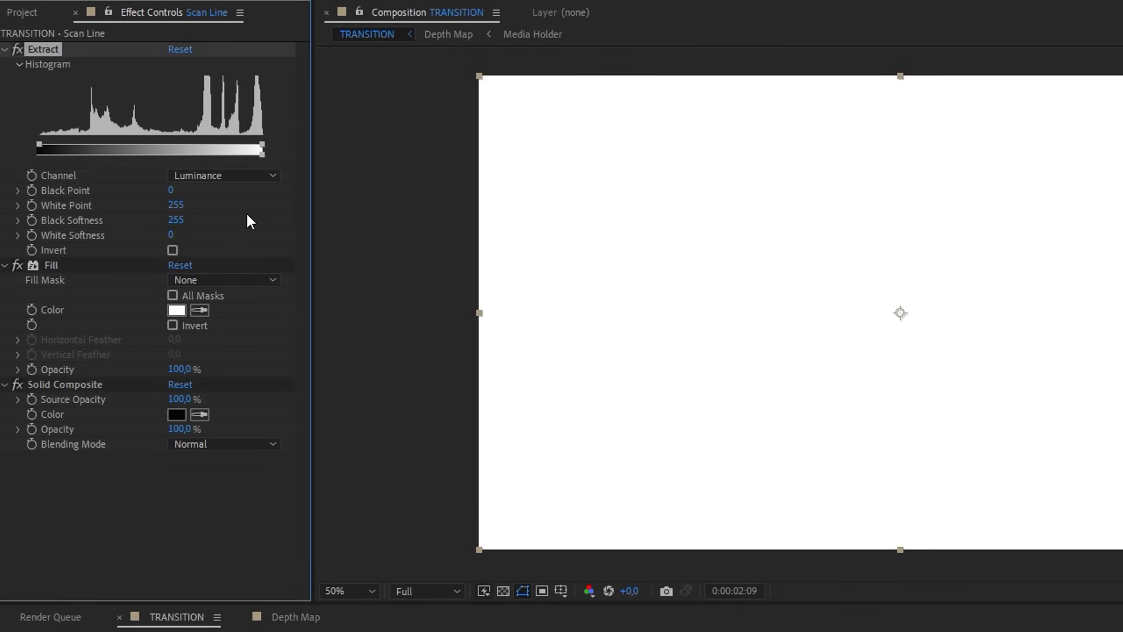
Animate Extract's White Point from 0 to 255 and Black Point to 245, previewing from 15f.
drag(139, 209, 47, 208)
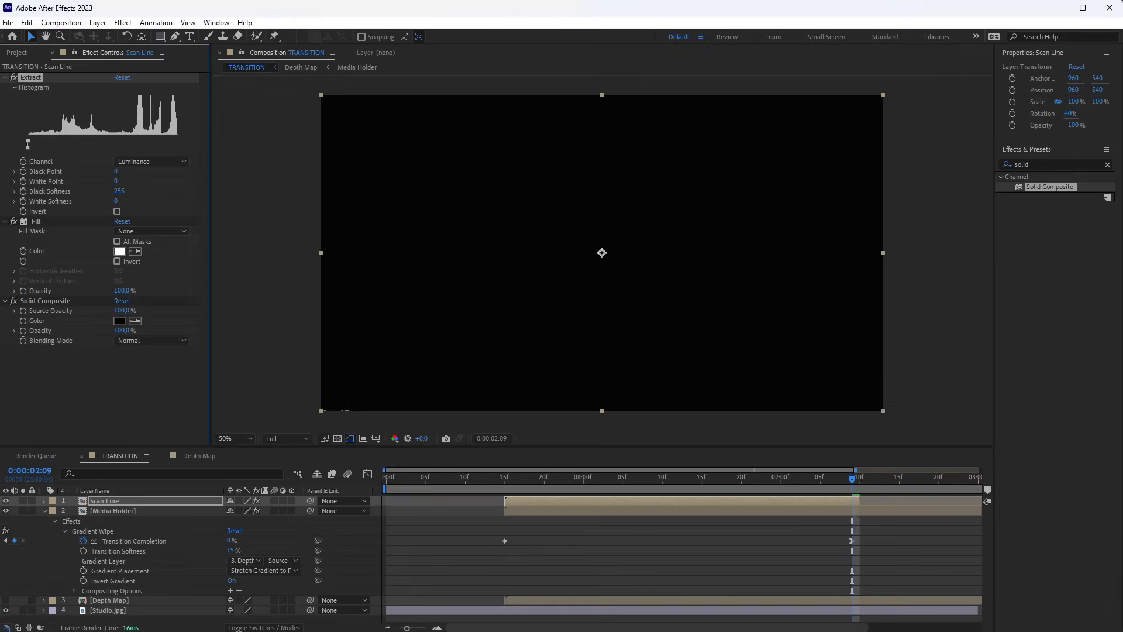
click(506, 480)
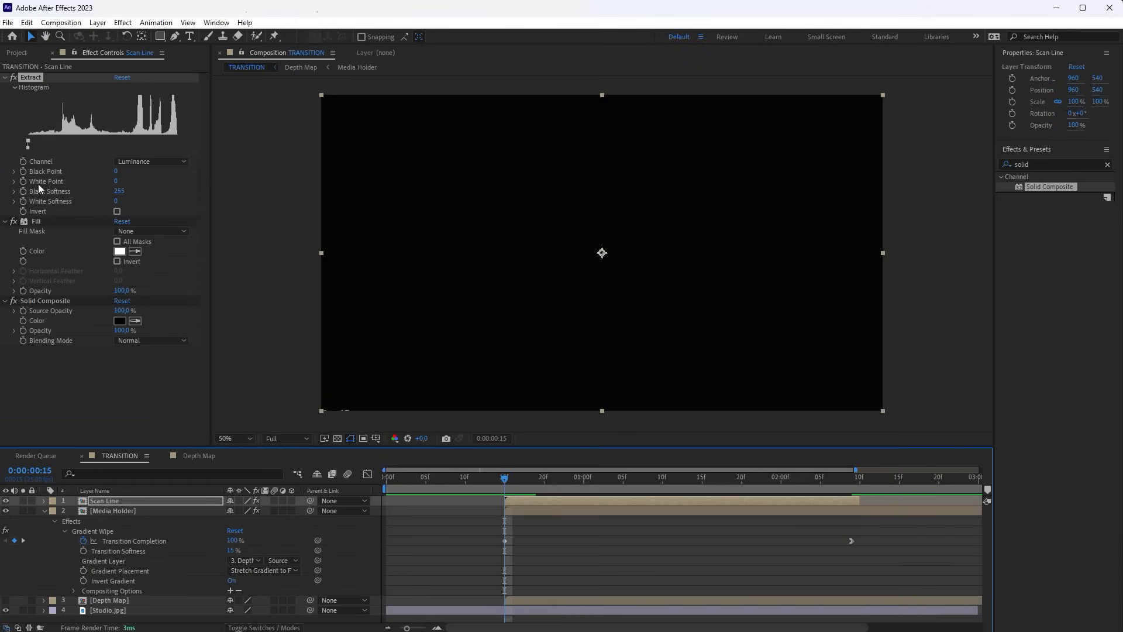
click(26, 173)
key(space)
key(space)
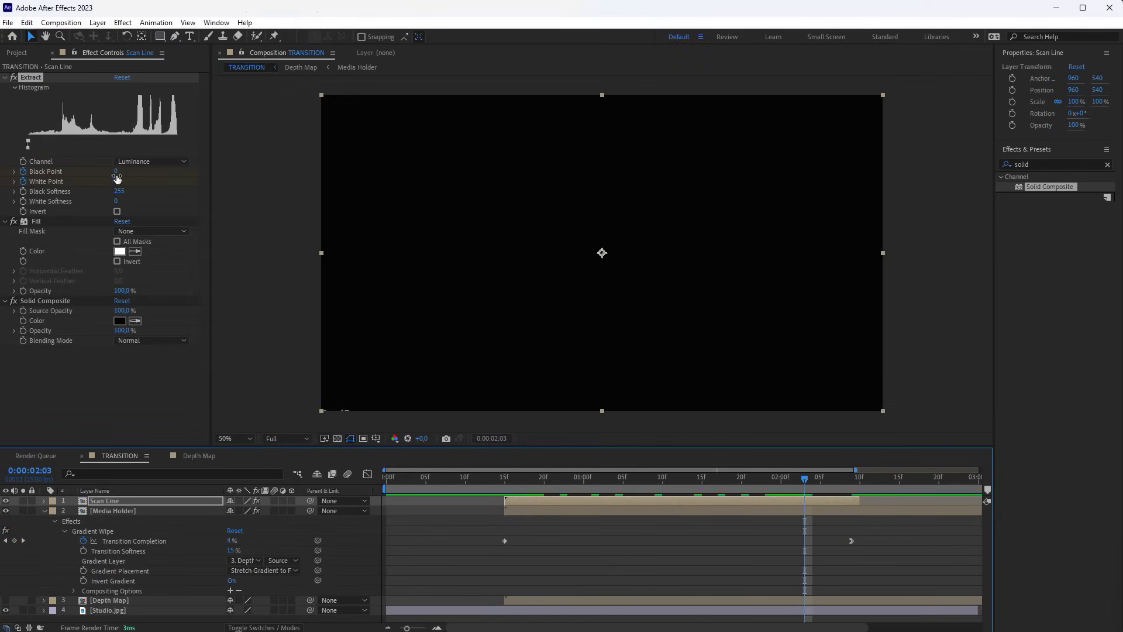
drag(117, 175, 261, 169)
drag(116, 180, 246, 178)
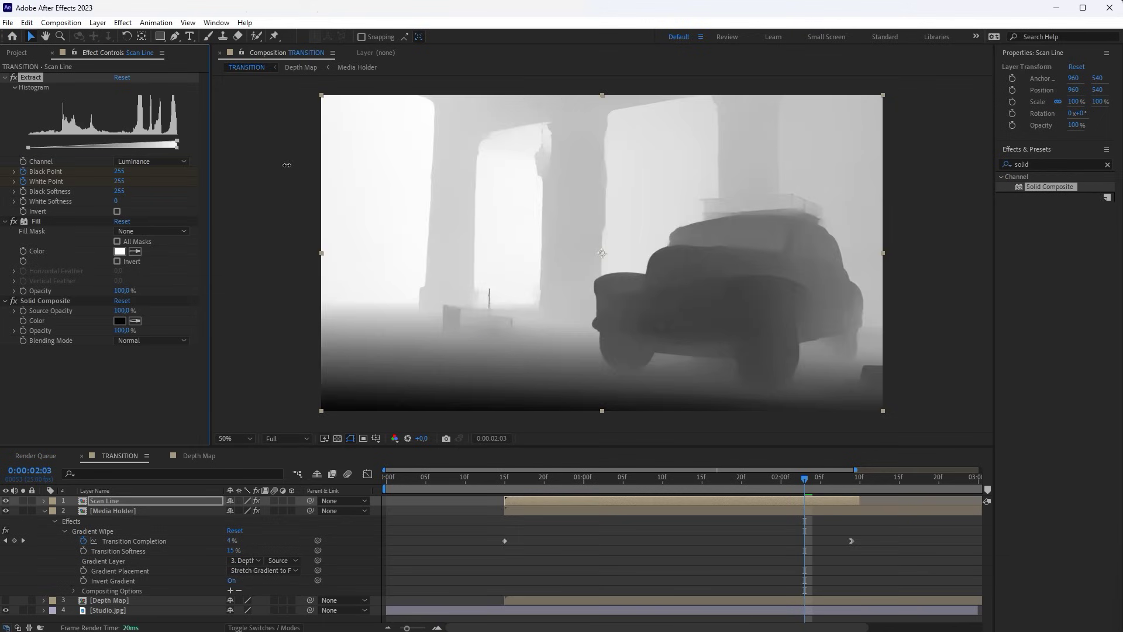
Easy Ease the Black and White Point keyframes and set White Softness to 6 to soften the band.
key(u)
drag(780, 516, 815, 539)
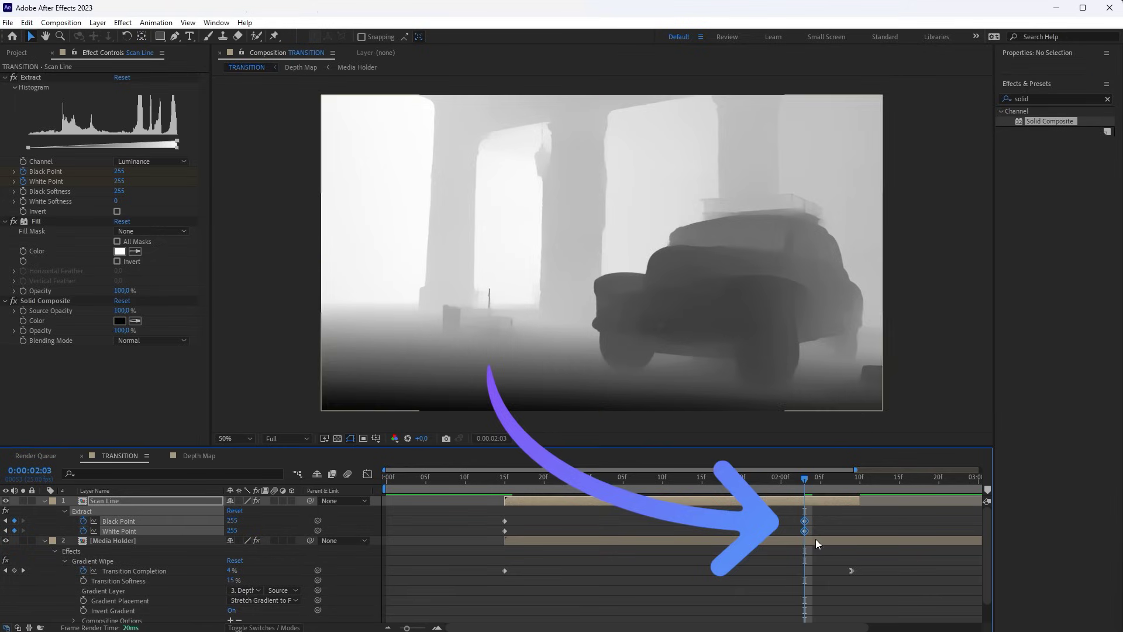
right_click(804, 529)
mouse_move(822, 529)
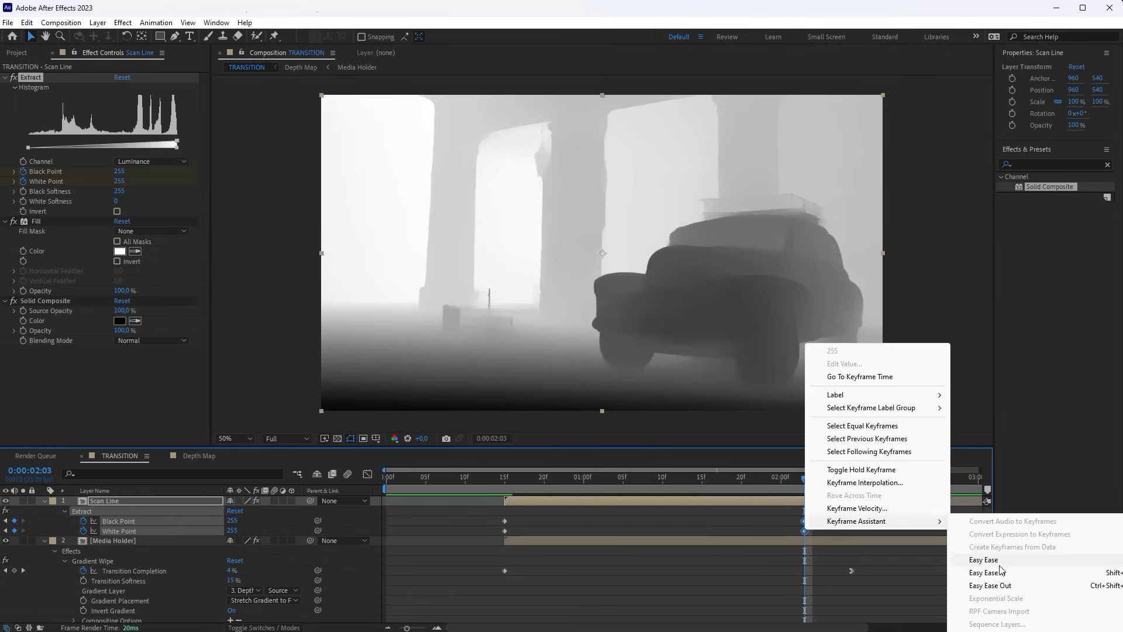
click(970, 572)
drag(804, 477, 849, 501)
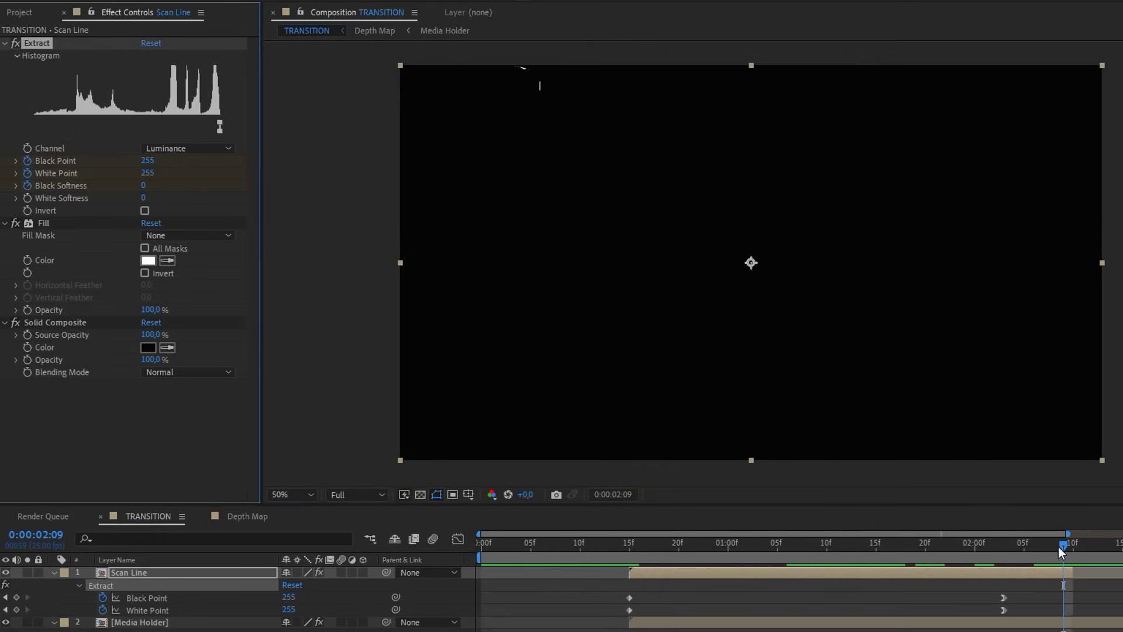
drag(1060, 550, 934, 543)
mouse_move(145, 196)
mouse_down()
mouse_move(170, 196)
mouse_move(149, 196)
mouse_up()
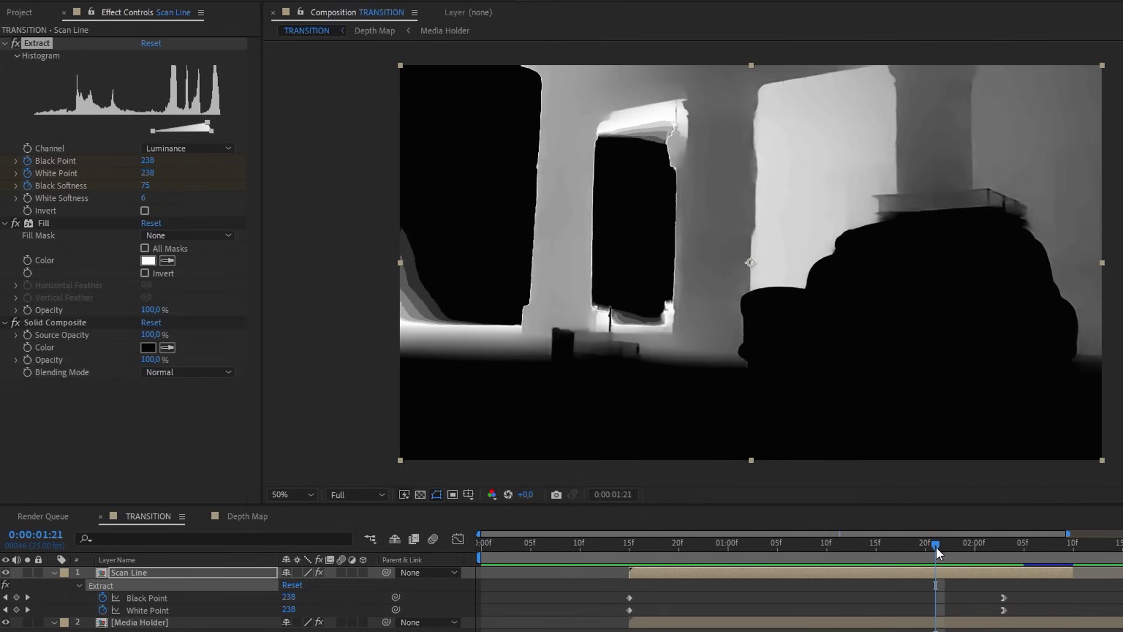
drag(936, 546, 965, 562)
Add Curves, Tint and Glow effects to the Scan Line layer.
text(cur)
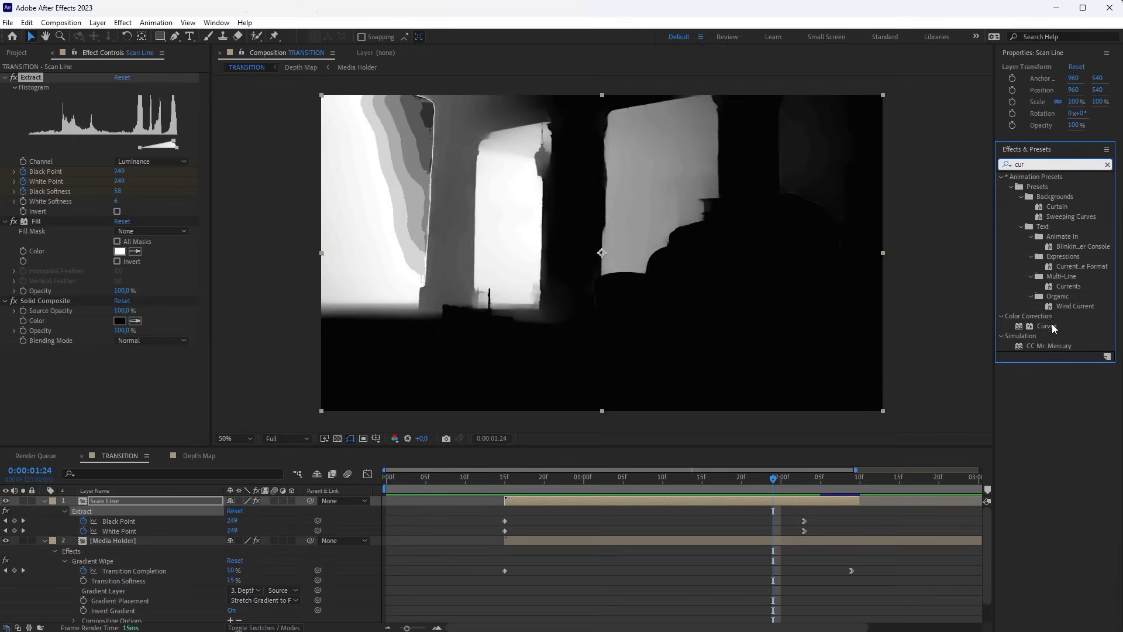
drag(1052, 327, 179, 395)
click(1003, 164)
text(ti)
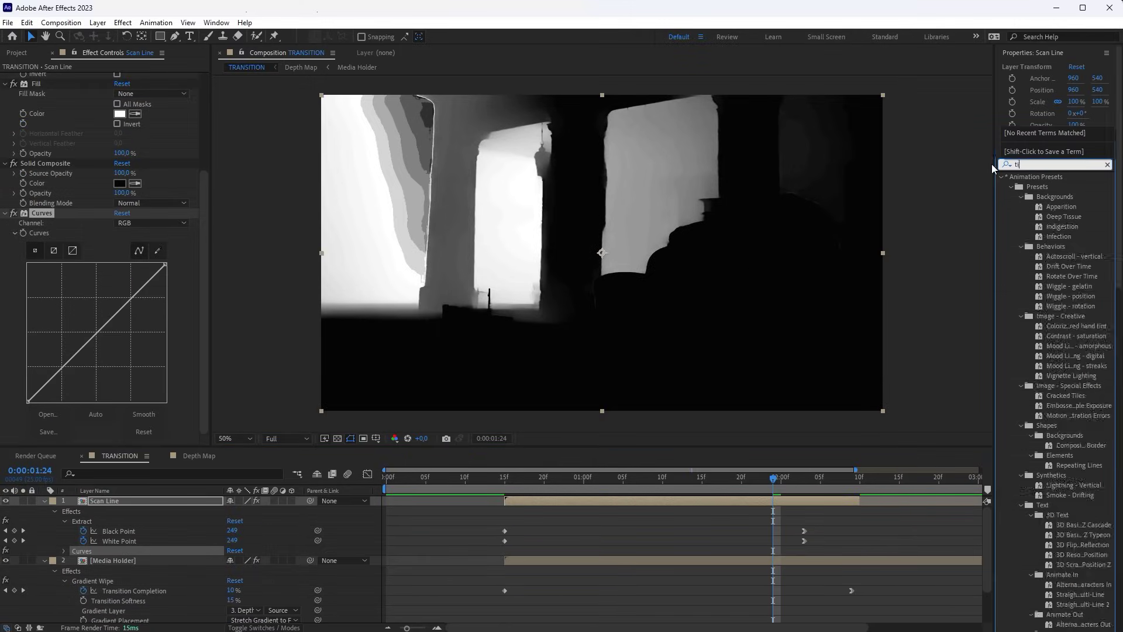
text(nt)
drag(1042, 226, 170, 425)
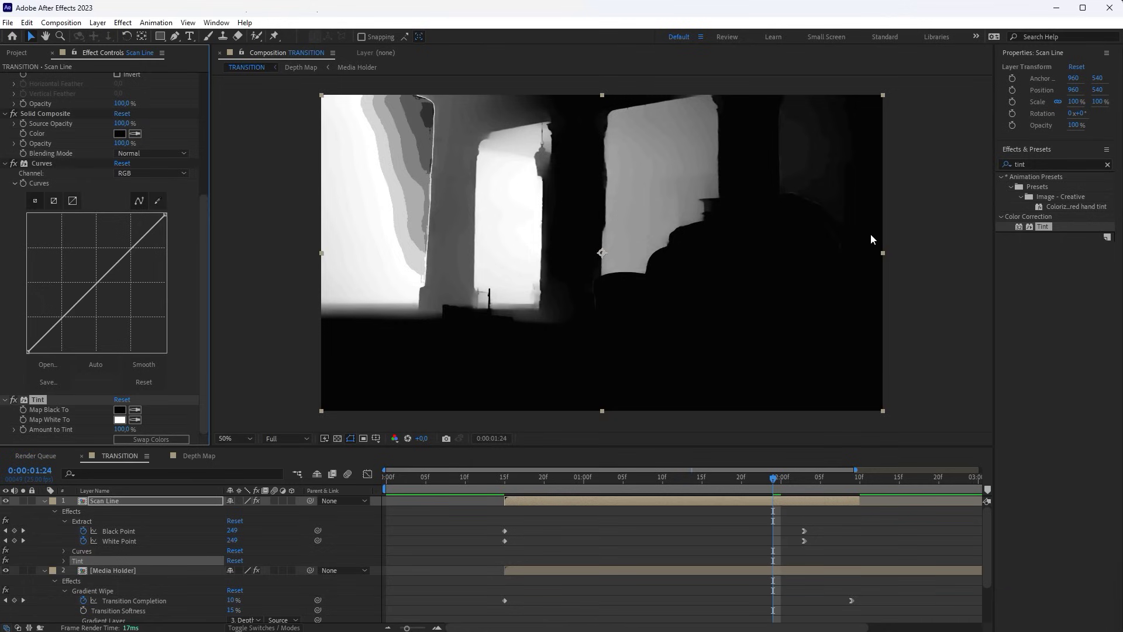
click(1003, 165)
text(glow)
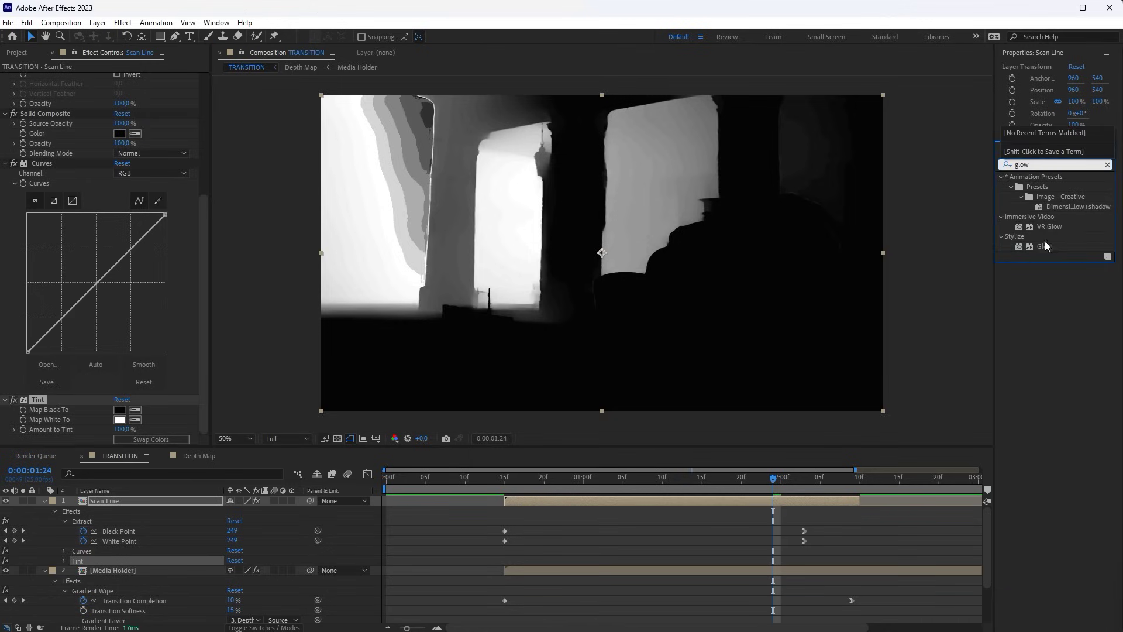
drag(1046, 246, 193, 409)
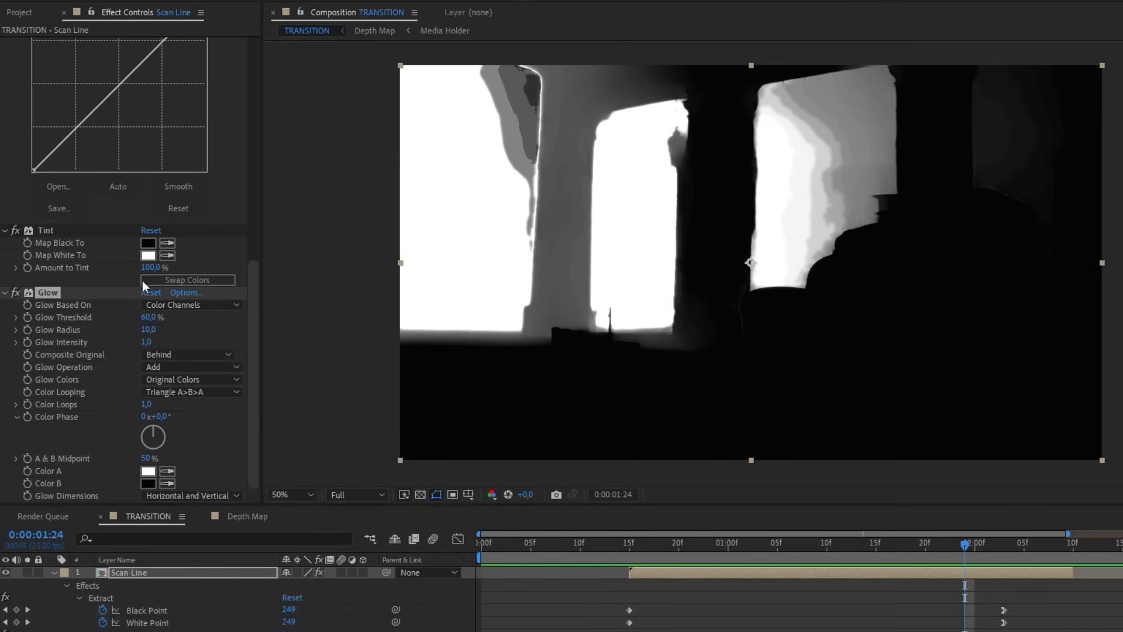
Set Tint's Map White To a saturated dark blue.
click(147, 256)
drag(746, 371, 754, 338)
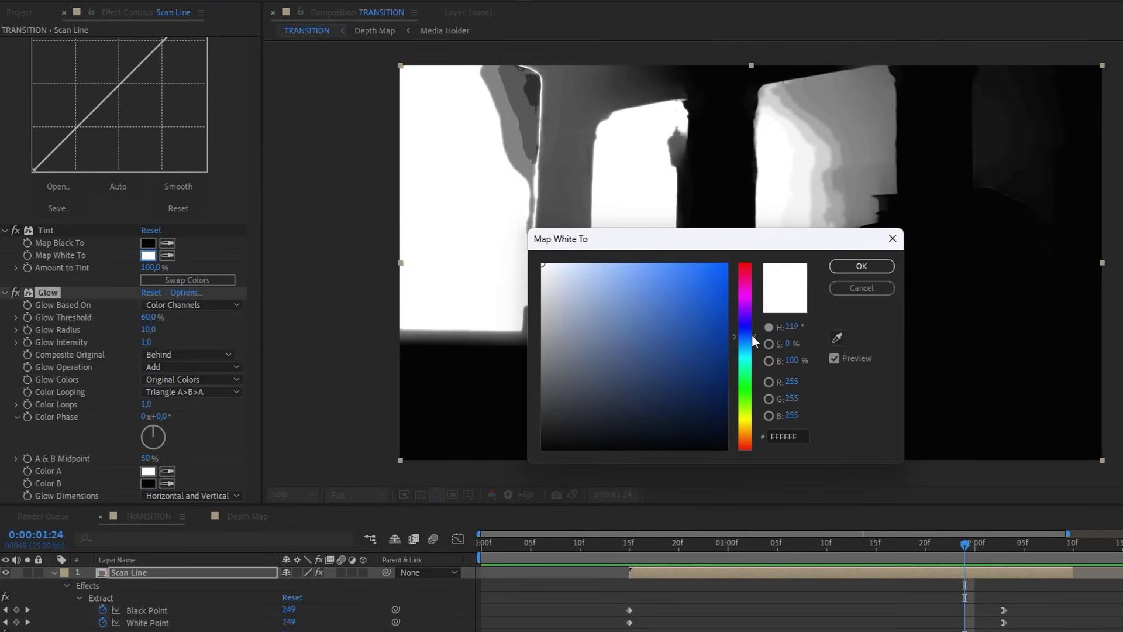
mouse_move(688, 300)
mouse_down()
mouse_move(761, 241)
mouse_move(792, 300)
mouse_up()
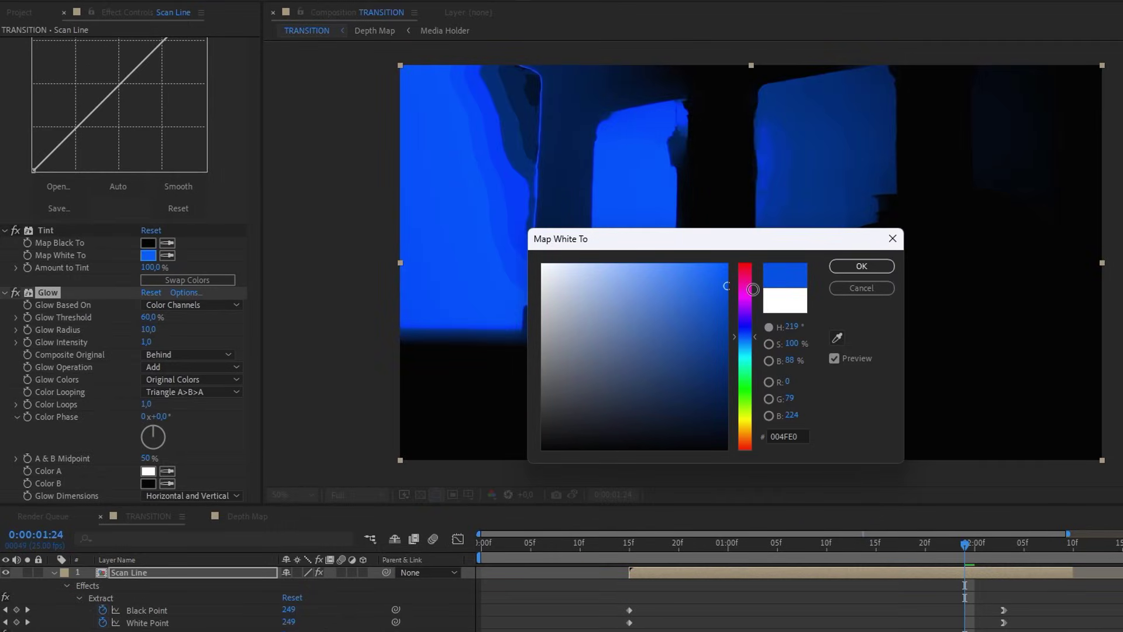
click(861, 266)
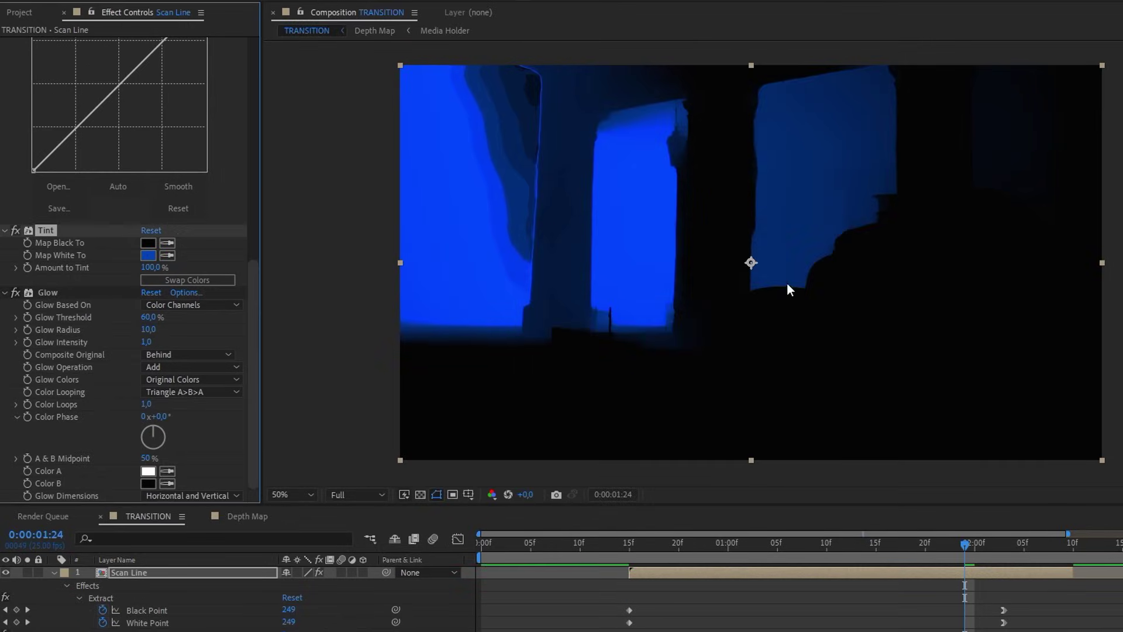
Set Glow Operation to Screen, blend Scan Line in Add mode, and lower Glow Threshold to 27.8%.
click(236, 367)
click(186, 44)
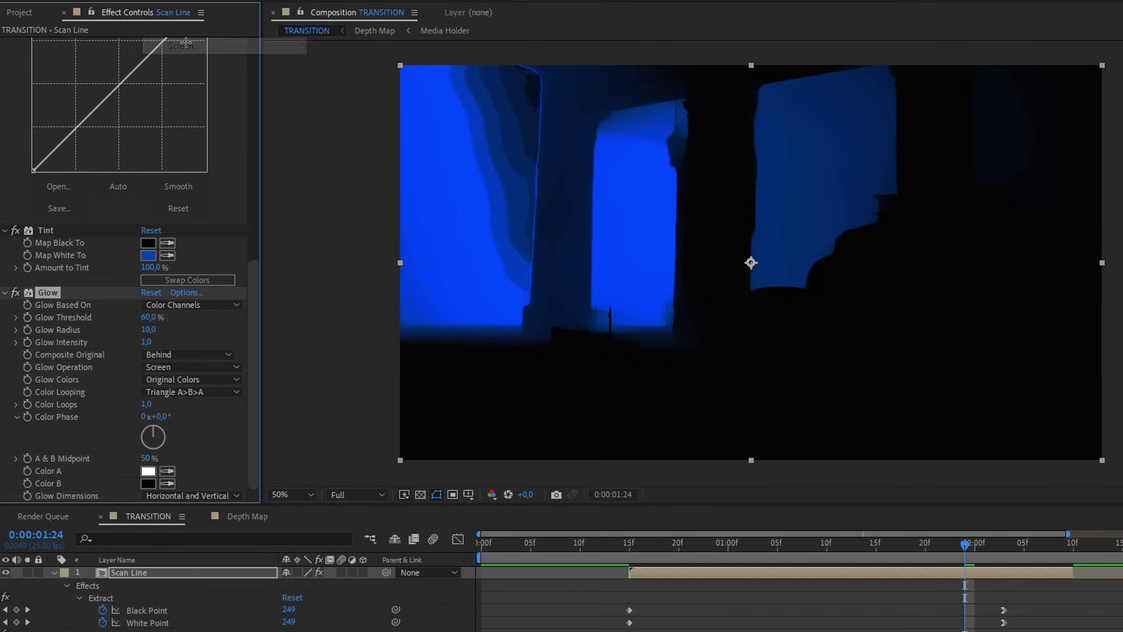
key(F4)
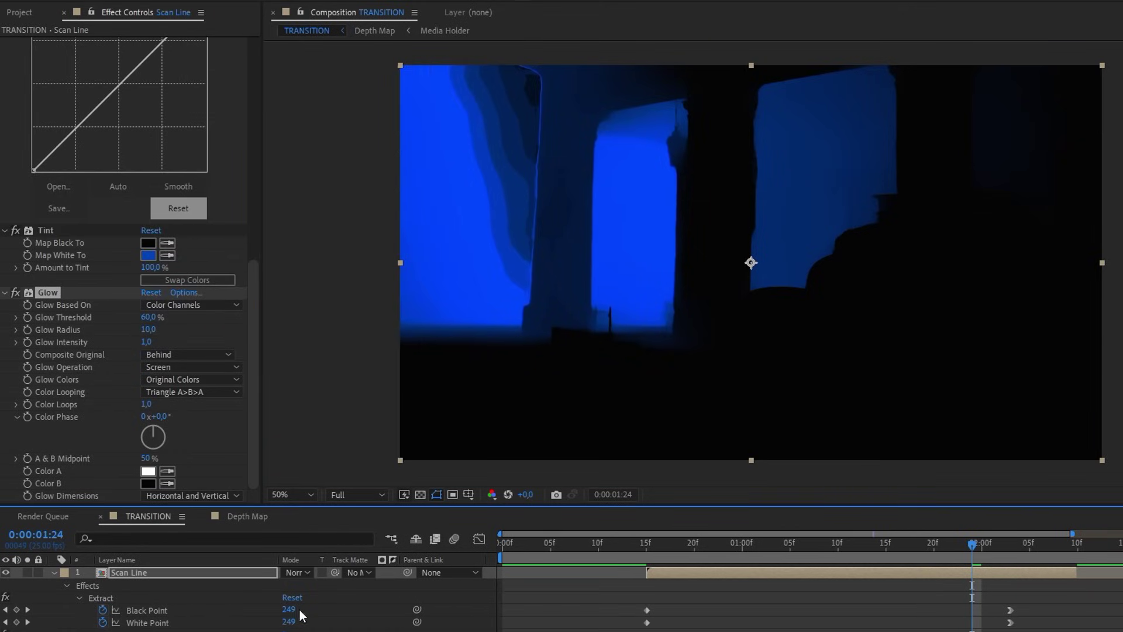
click(297, 573)
click(335, 70)
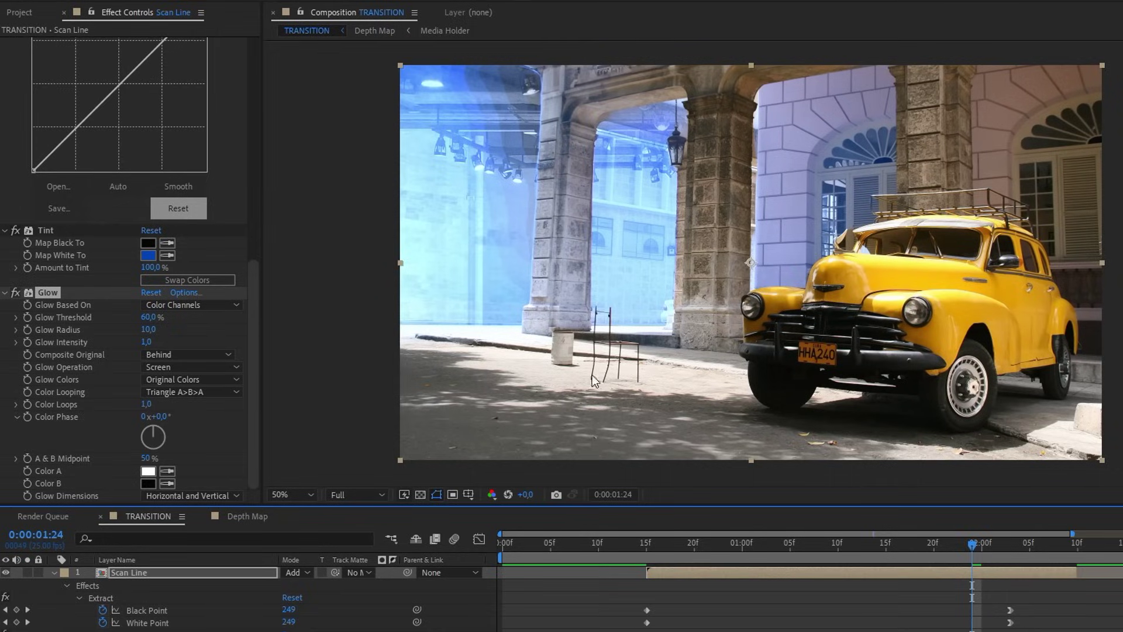
drag(976, 546, 771, 544)
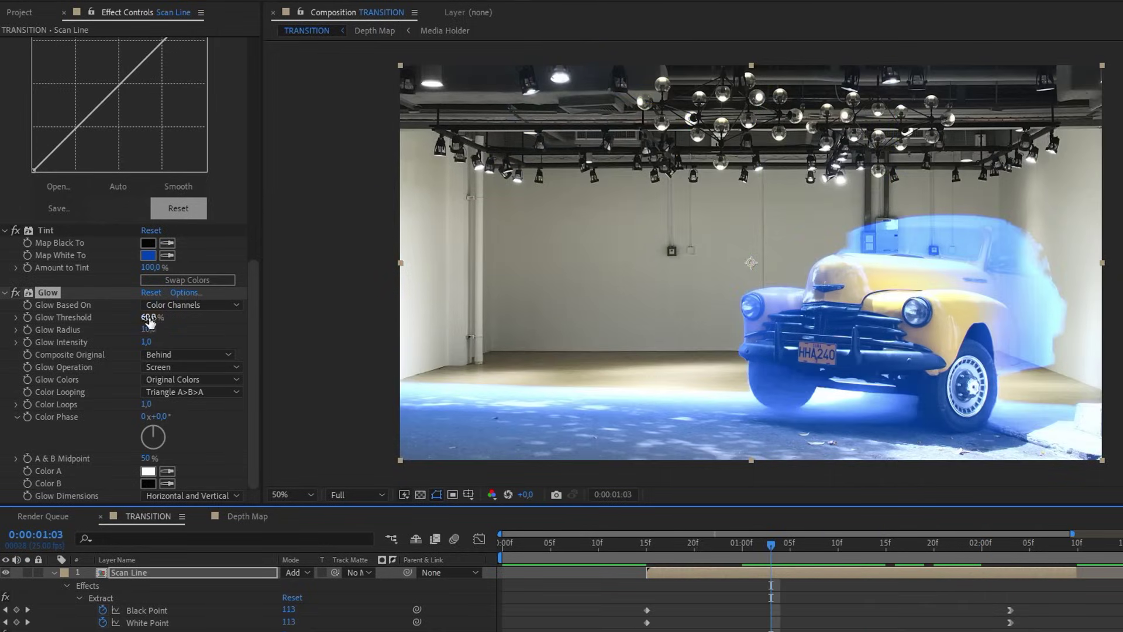
drag(149, 320, 252, 223)
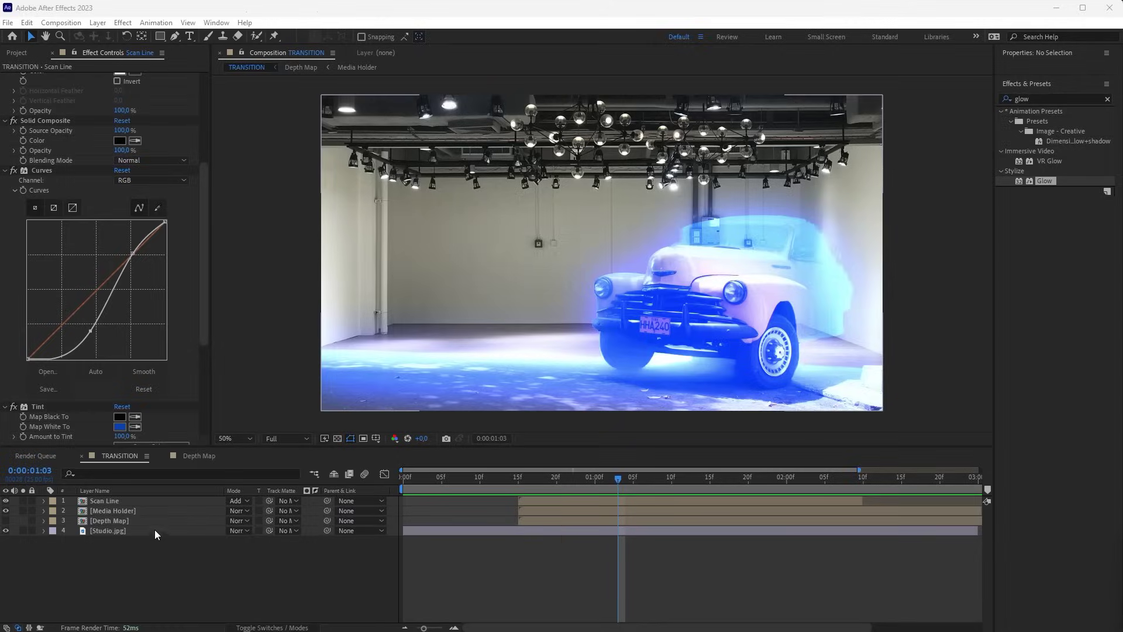
Duplicate the Depth Map layer and rename the copy 'Shake Map'.
click(147, 522)
key(ctrl+d)
key(Return)
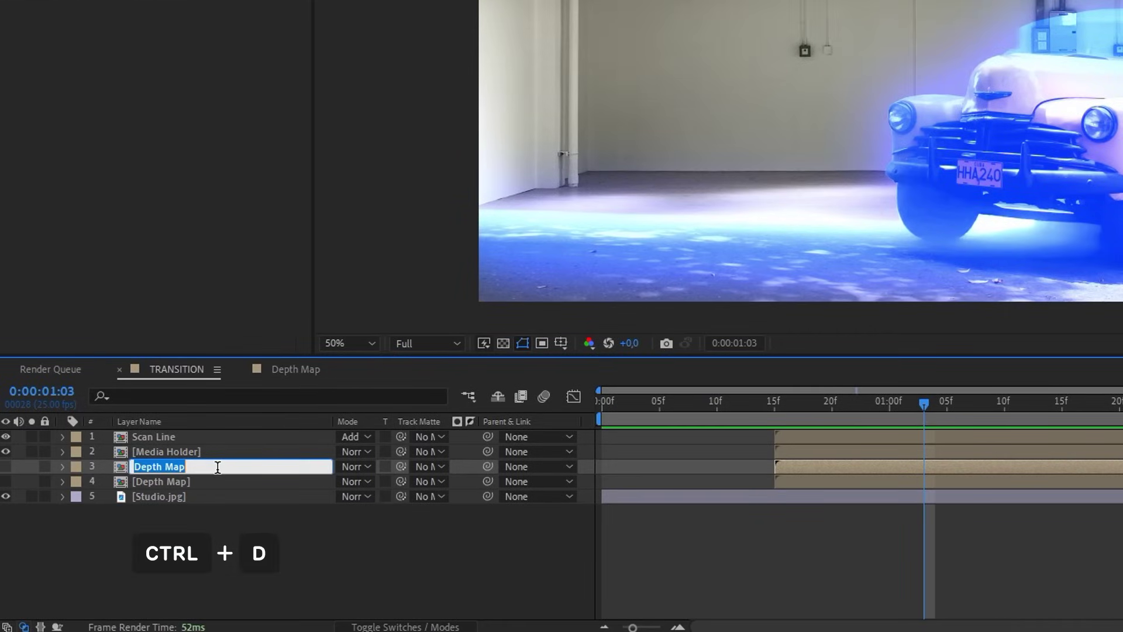
text(Shake Map)
key(Return)
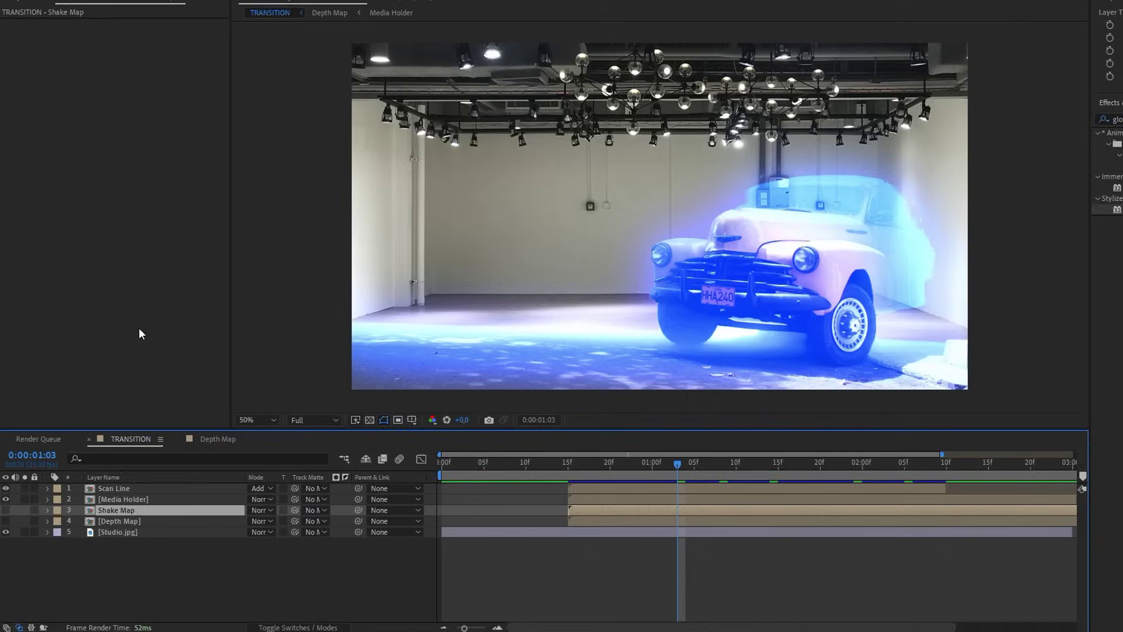
Add an adjustment layer named 'Shake' at the top, ending at 0:00:02:09.
click(97, 23)
mouse_move(113, 38)
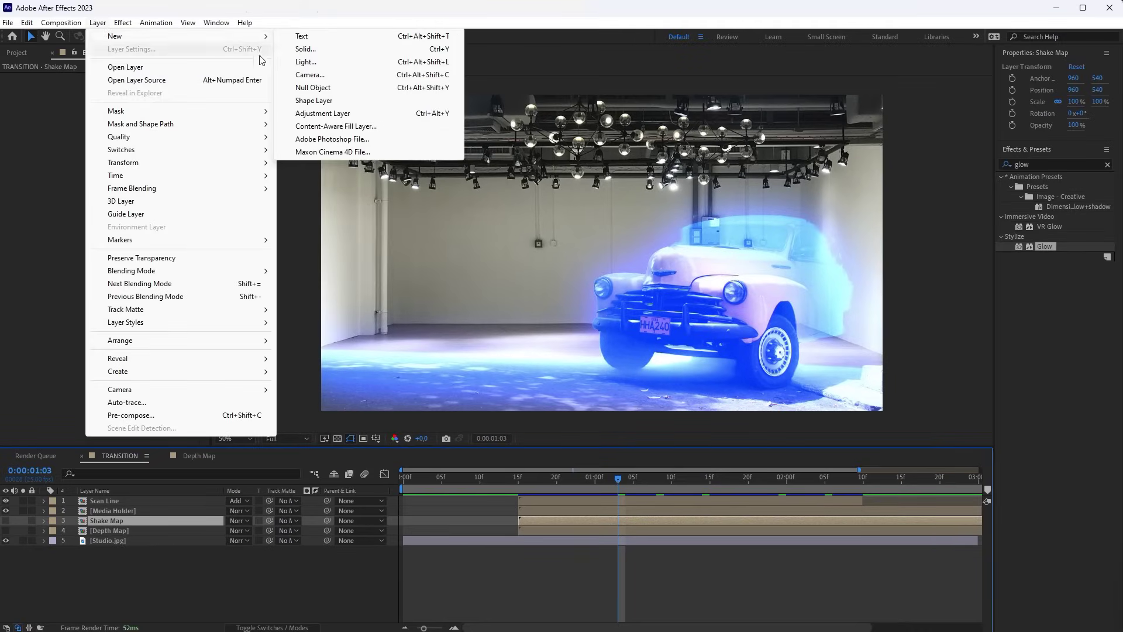
click(323, 113)
drag(133, 521, 134, 496)
key(Return)
text(Shake)
key(Return)
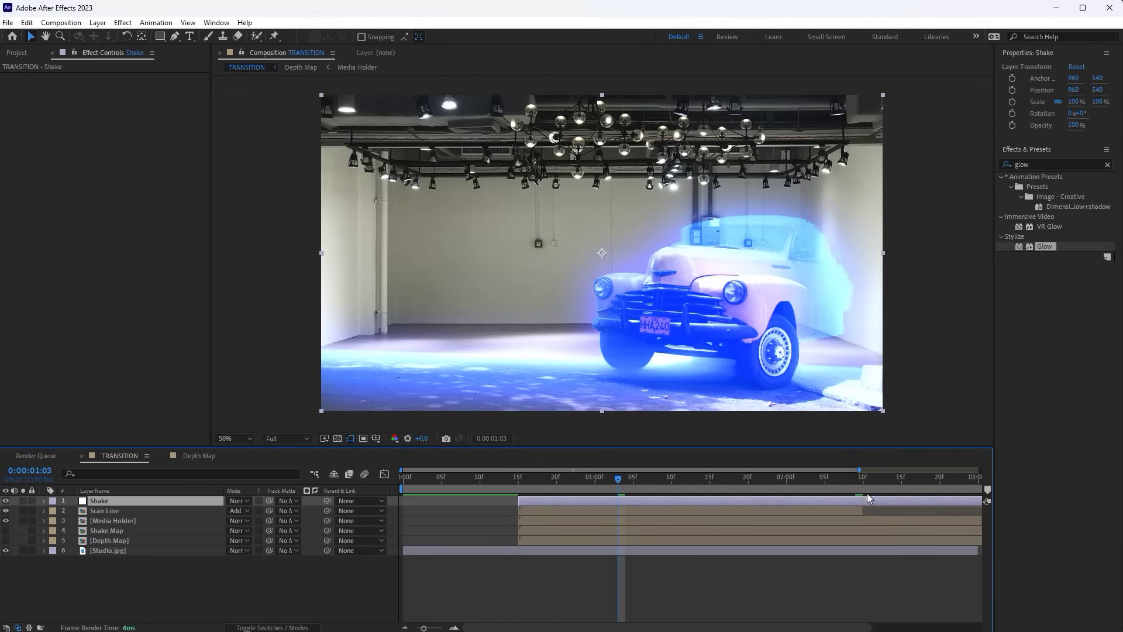
click(855, 483)
key(alt+bracketright)
Apply Slider Control and Displacement Map effects to the Shake layer.
click(1050, 165)
text(slid)
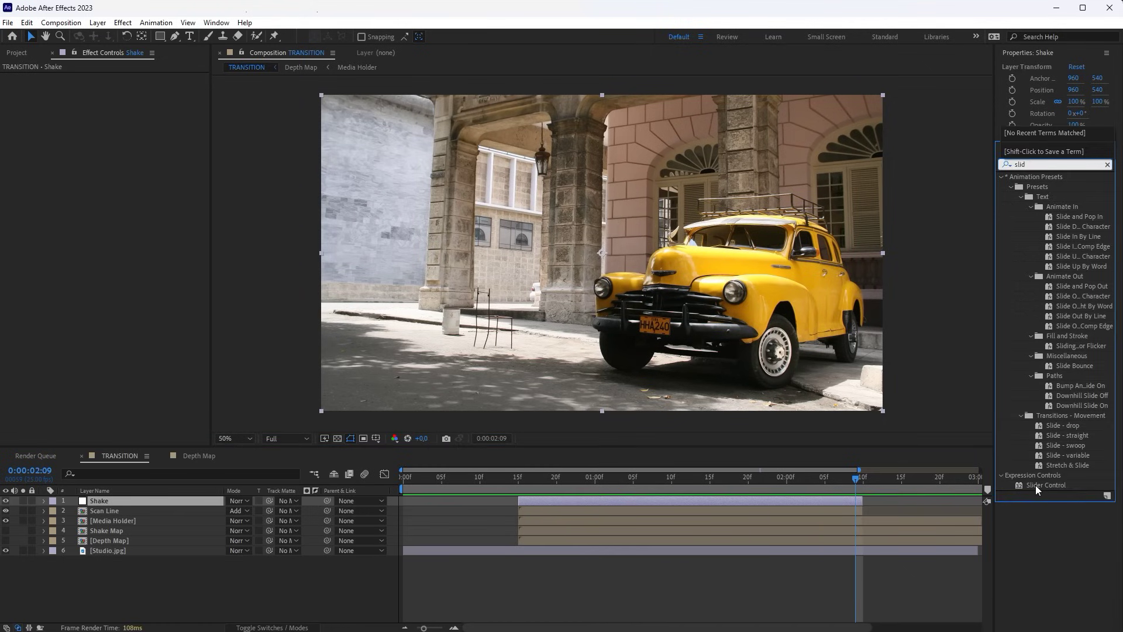
drag(1035, 489, 168, 368)
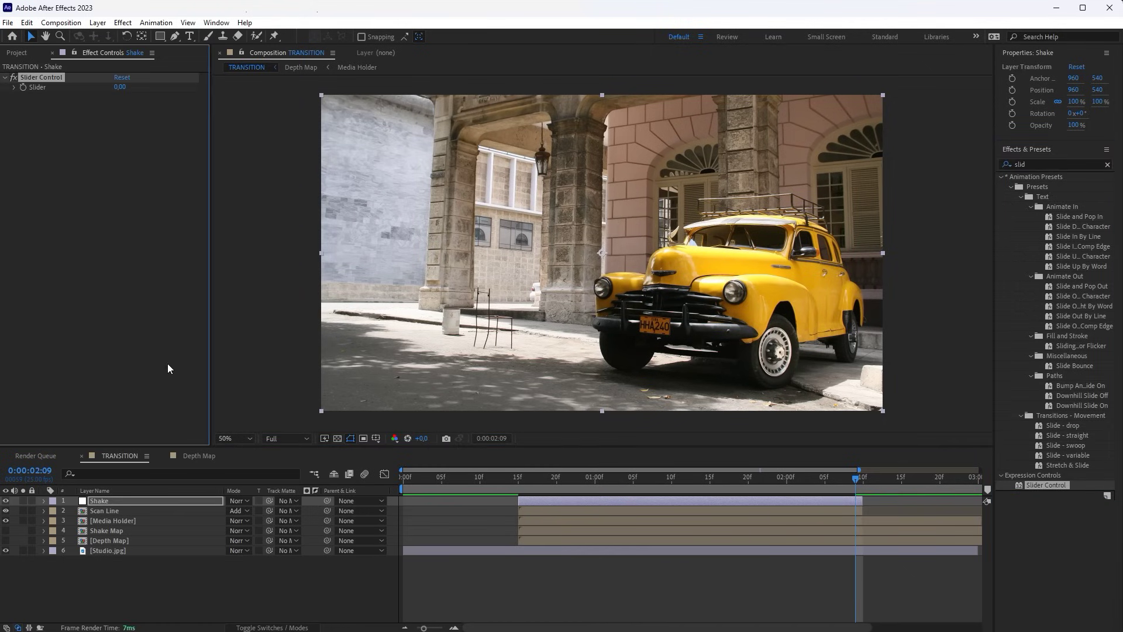
click(1057, 163)
text(disp)
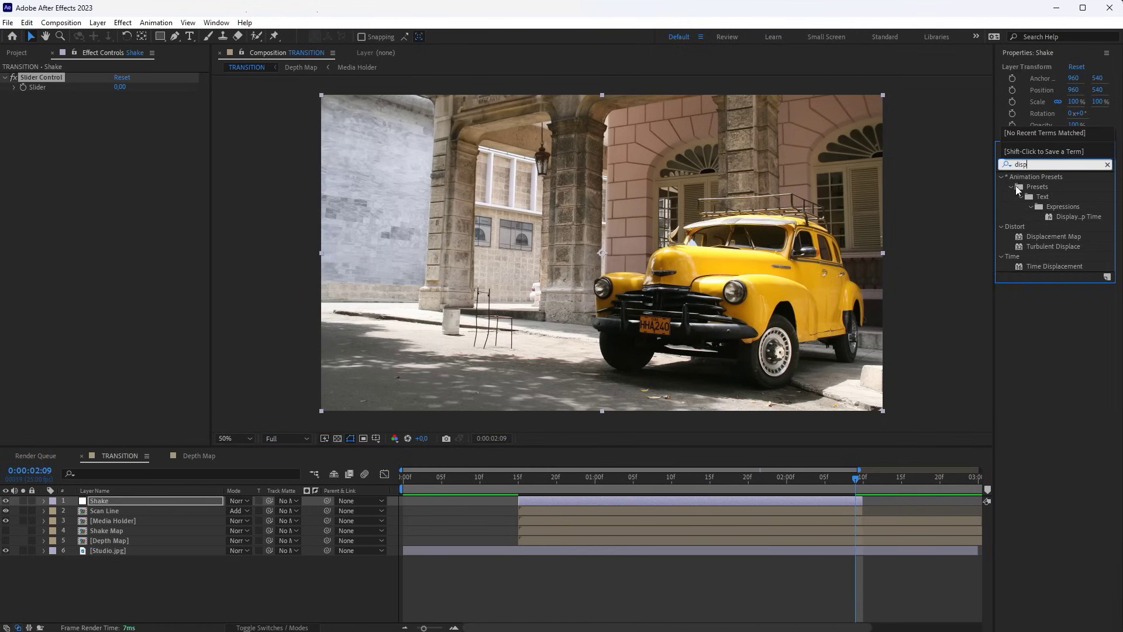
drag(1053, 236, 673, 281)
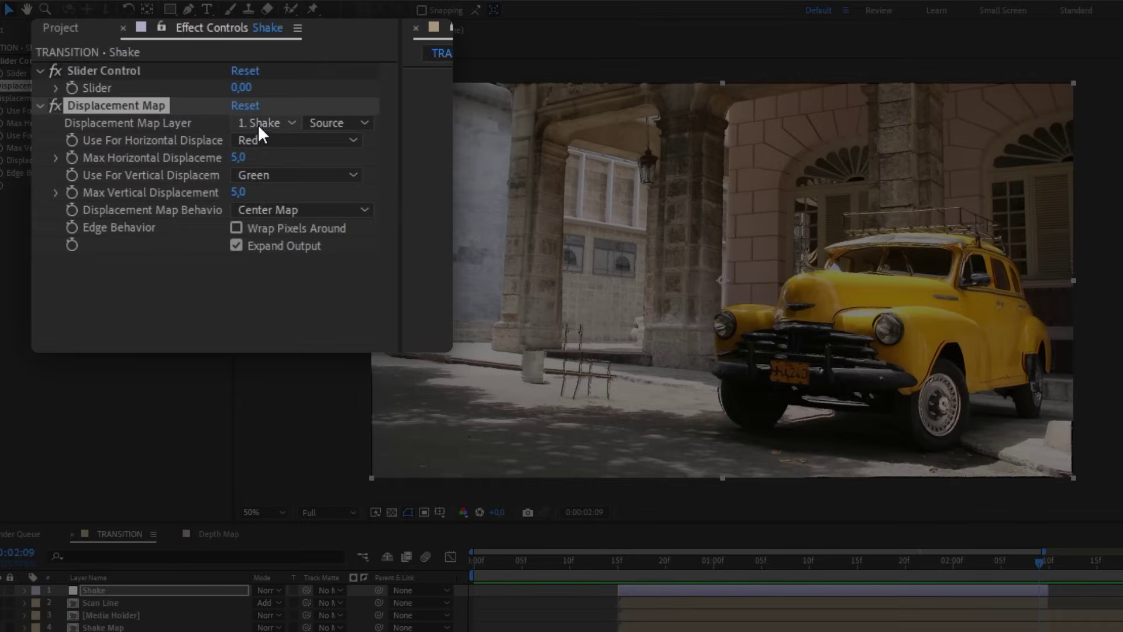
Set Displacement Map to use Shake Map with Effects & Masks and Max Horizontal Displacement 0.
click(129, 108)
click(294, 244)
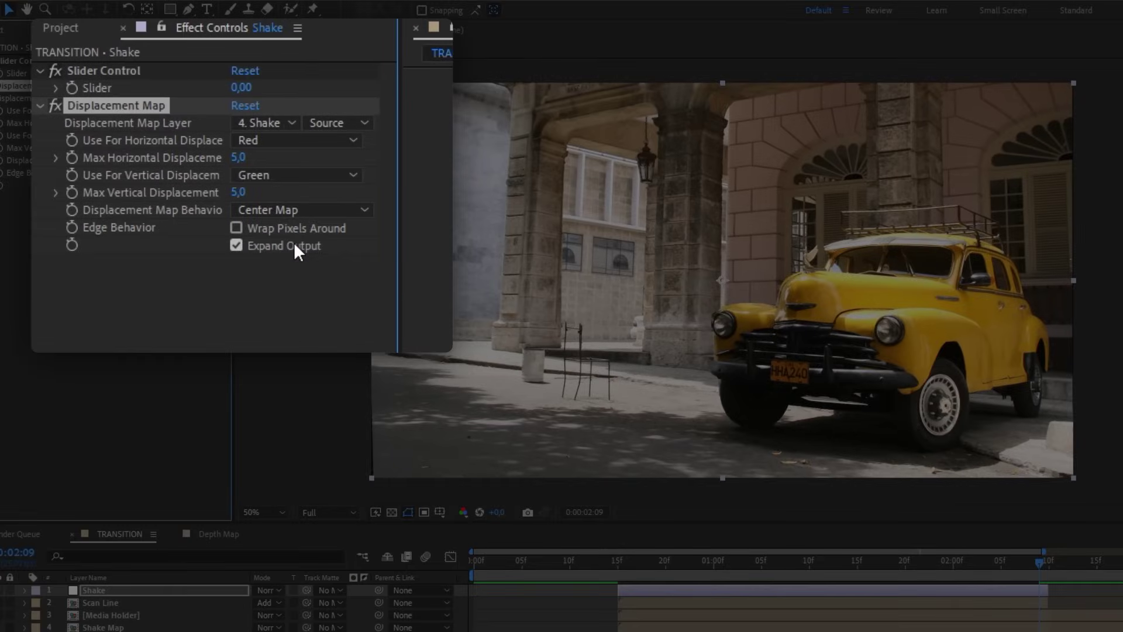
click(325, 122)
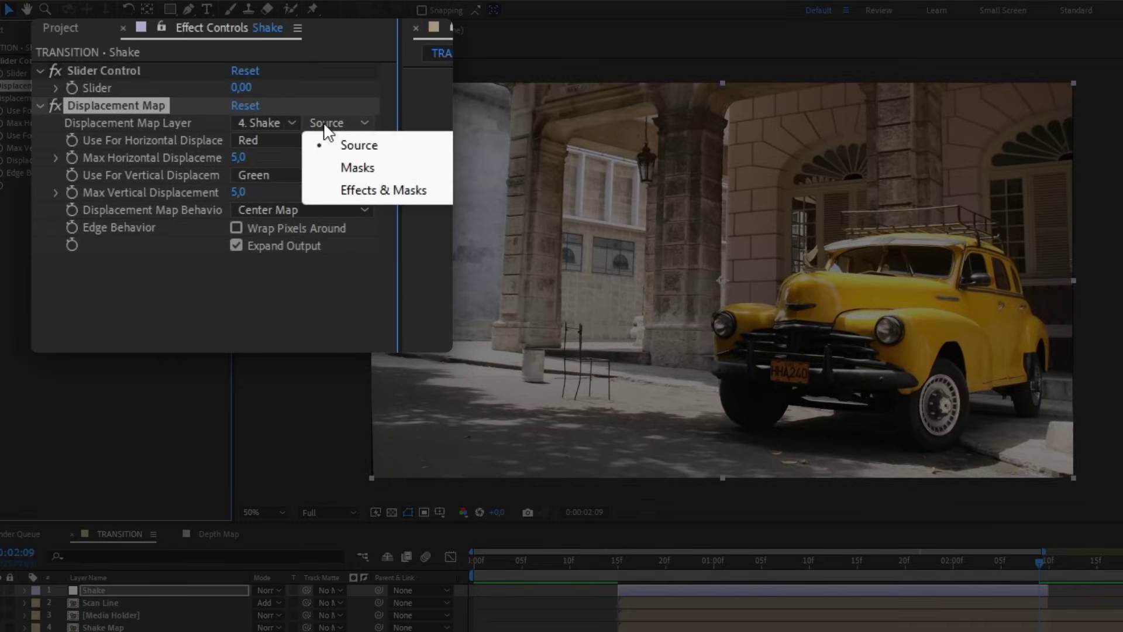
click(359, 192)
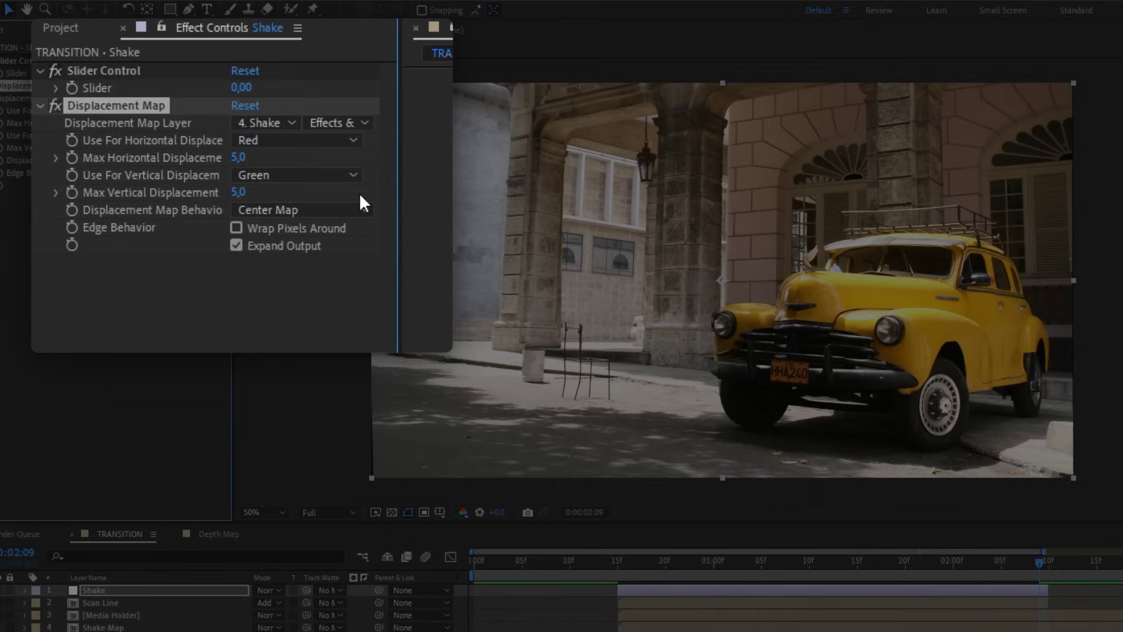
click(241, 158)
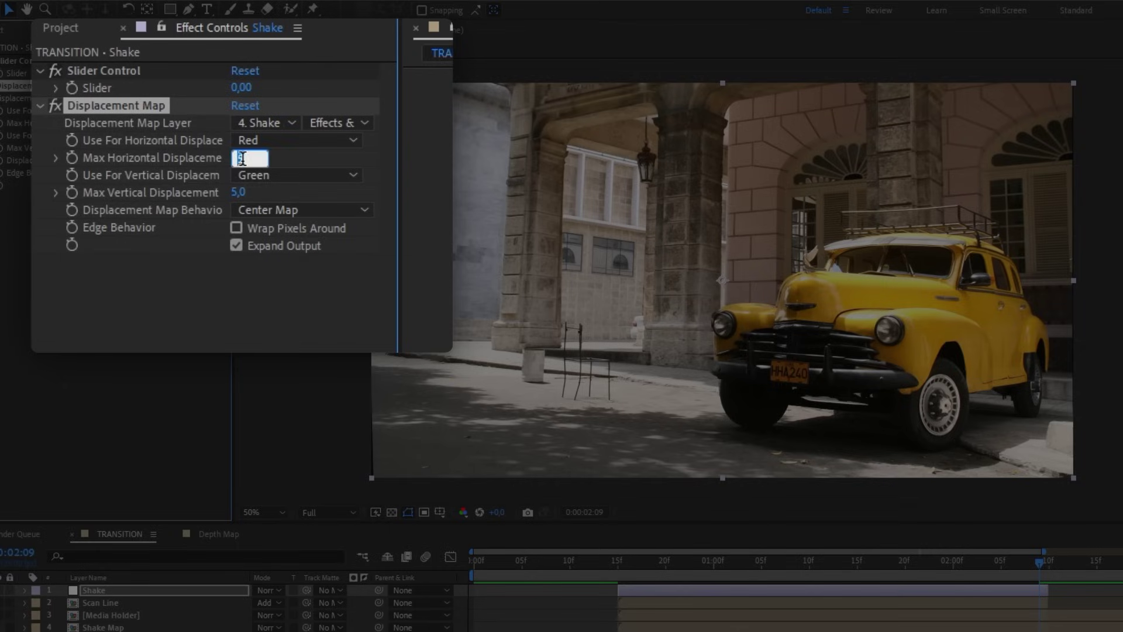
key(Return)
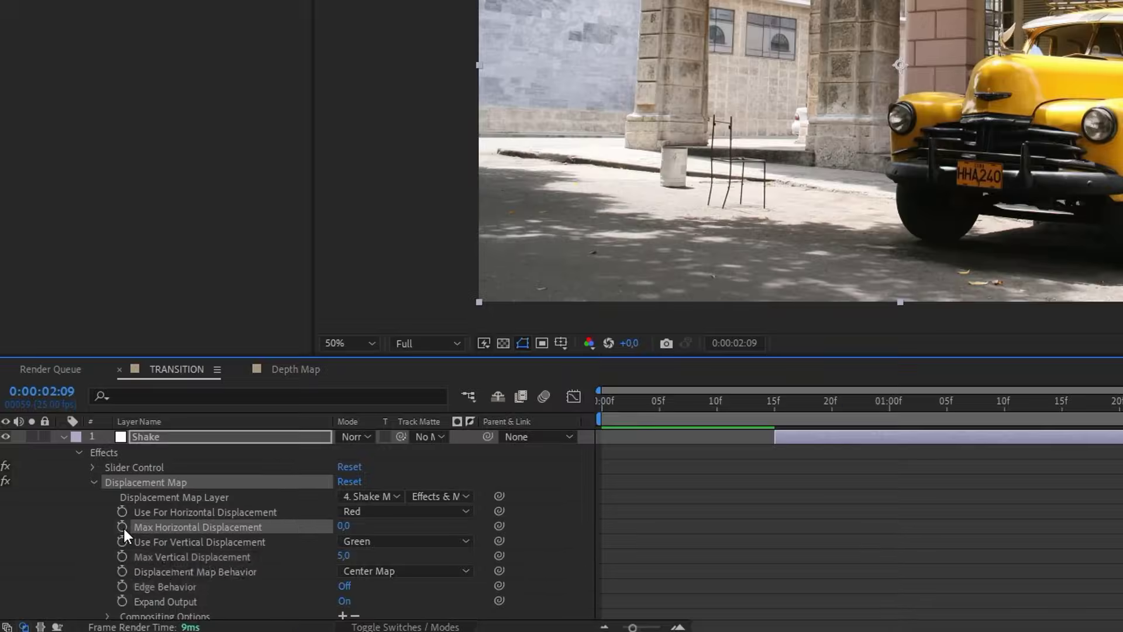
Give Max Horizontal Displacement a wiggle(20, ...) expression linked to the Slider, and copy it.
alt+click(83, 561)
text(wiggle)
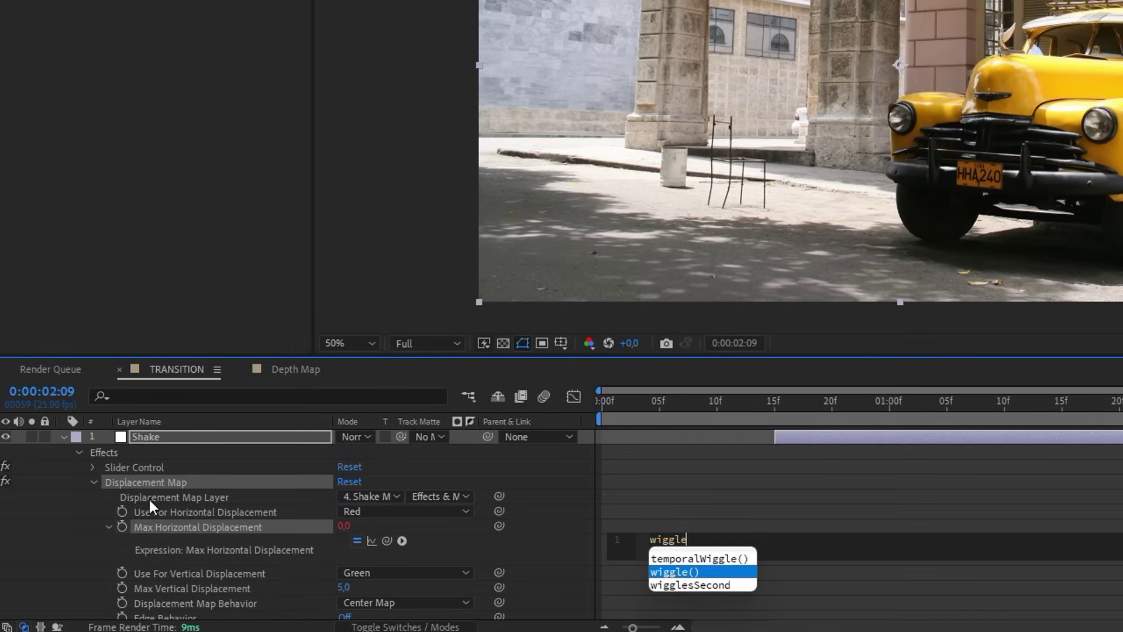
text((2)
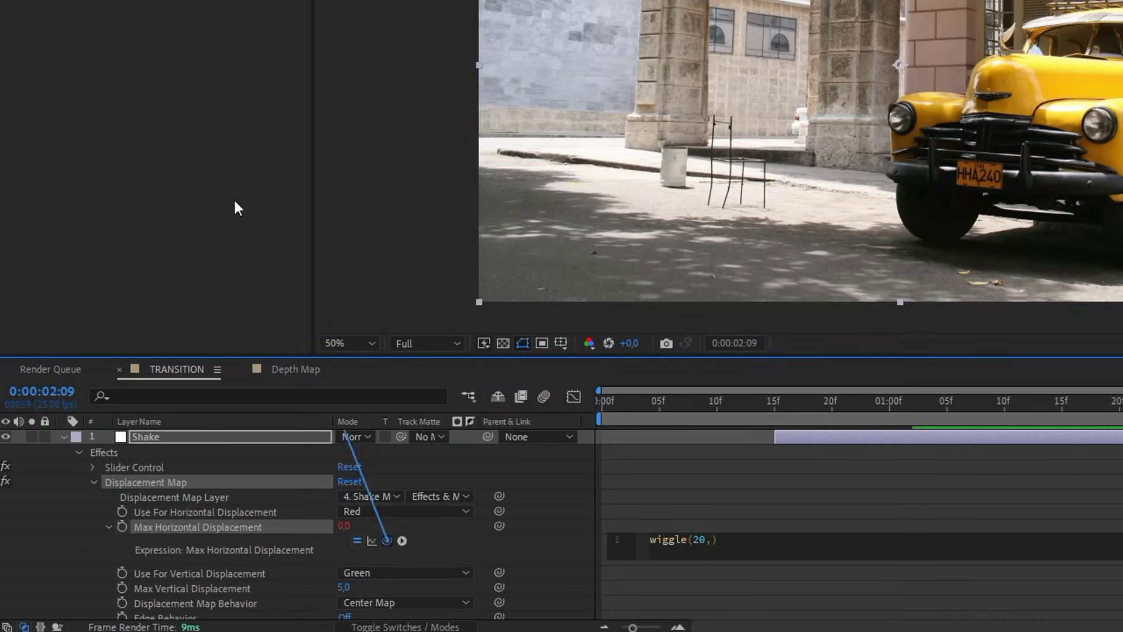
text(0,)
drag(234, 198, 55, 86)
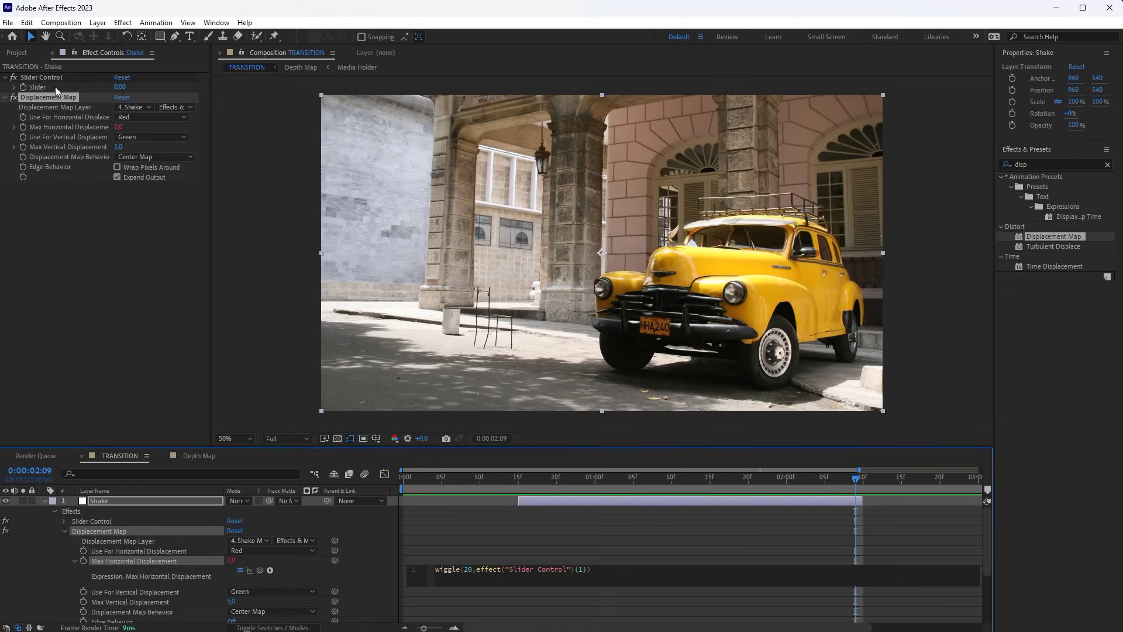
drag(601, 569, 363, 550)
key(ctrl+c)
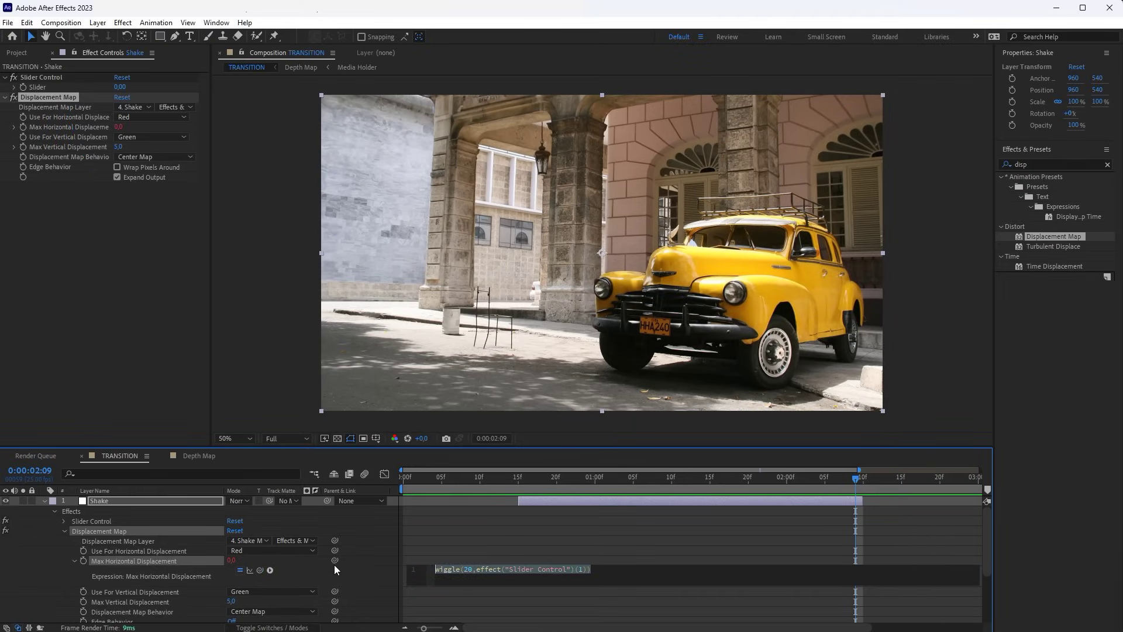
Set Max Vertical Displacement to 0 with the same wiggle expression, and raise the Slider to 79.
click(231, 601)
text(0)
key(Return)
click(86, 604)
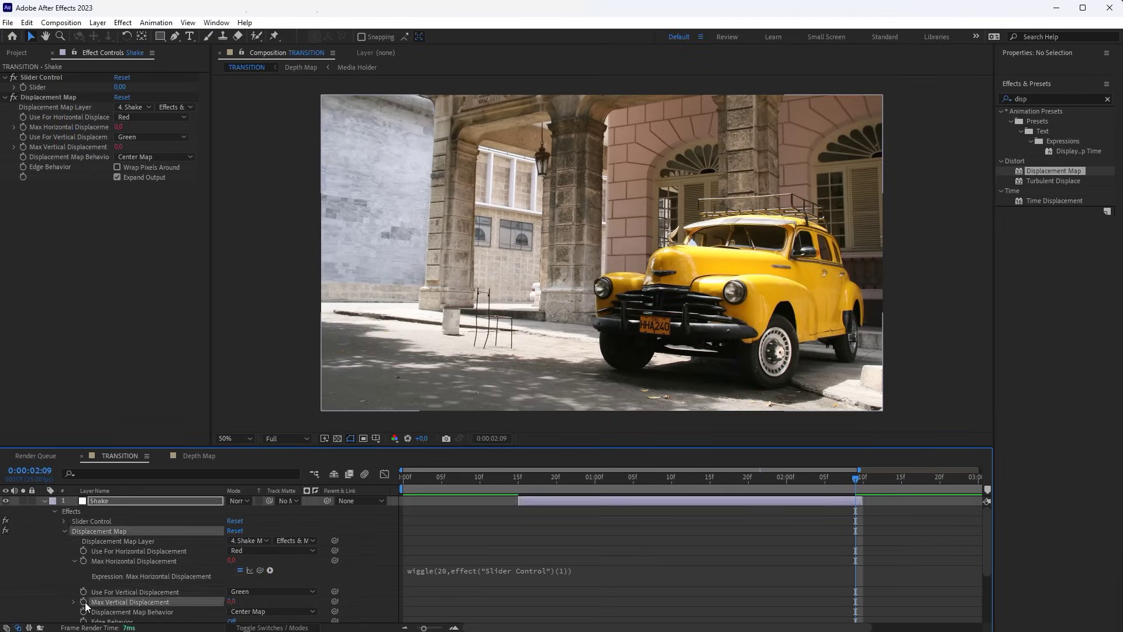
alt+click(84, 602)
key(ctrl+v)
click(120, 87)
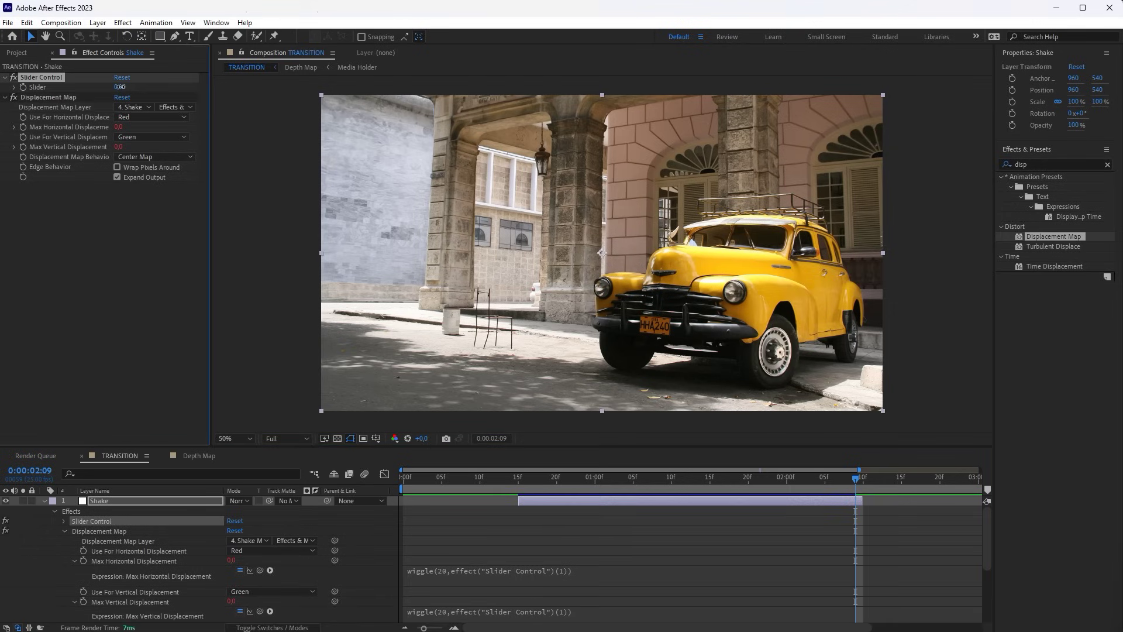
drag(120, 87, 172, 100)
drag(823, 481, 852, 508)
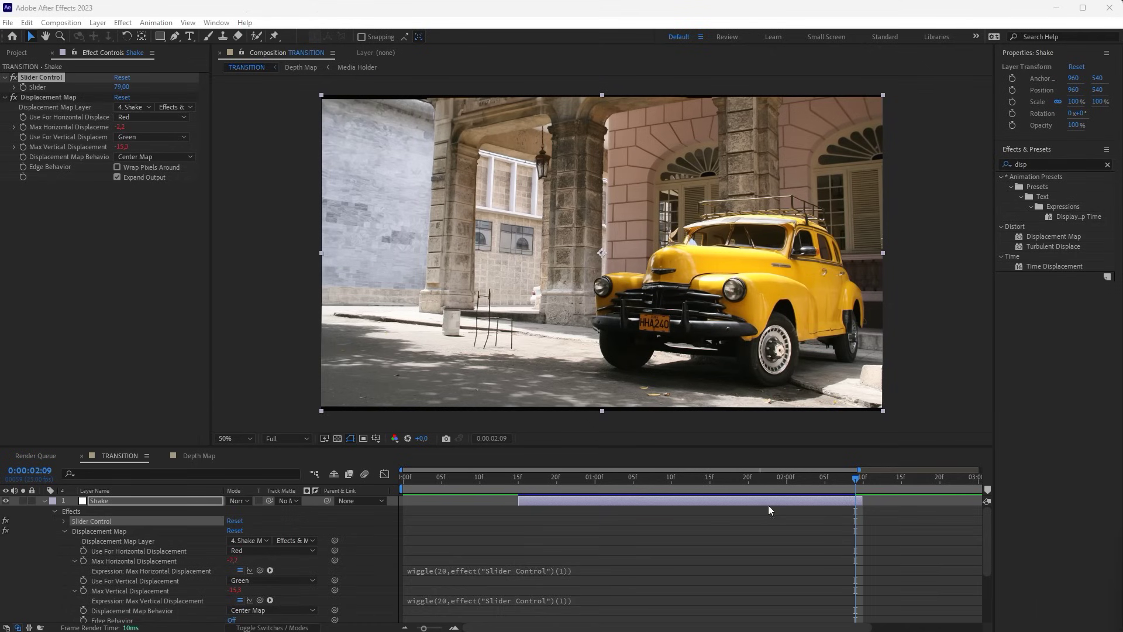
Copy Scan Line's Extract and Solid Composite effects.
click(43, 501)
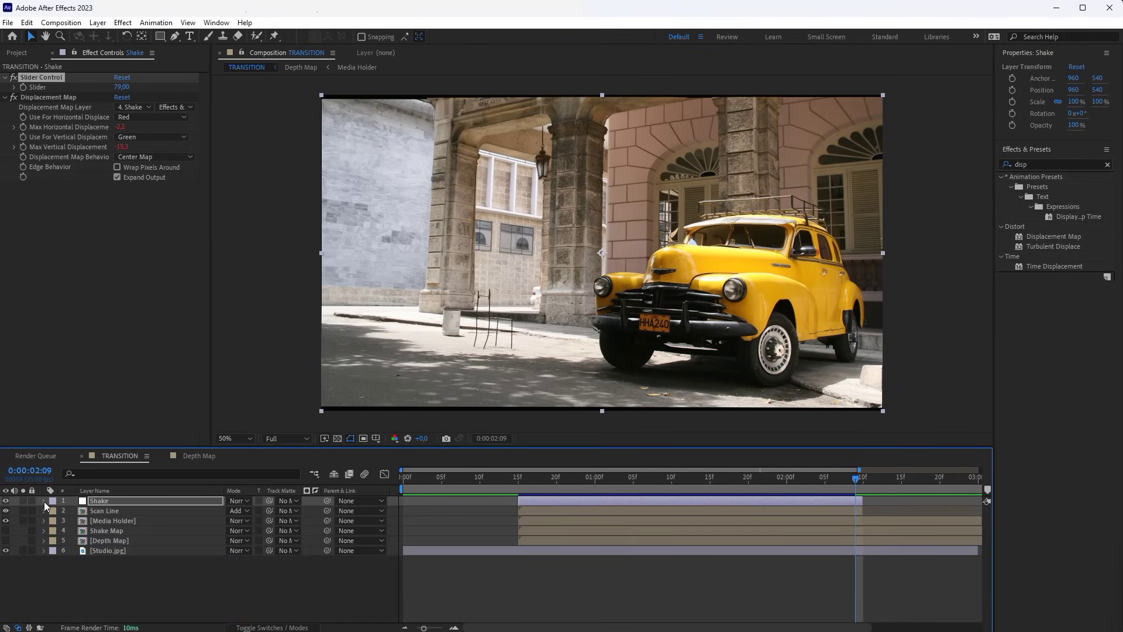
click(97, 510)
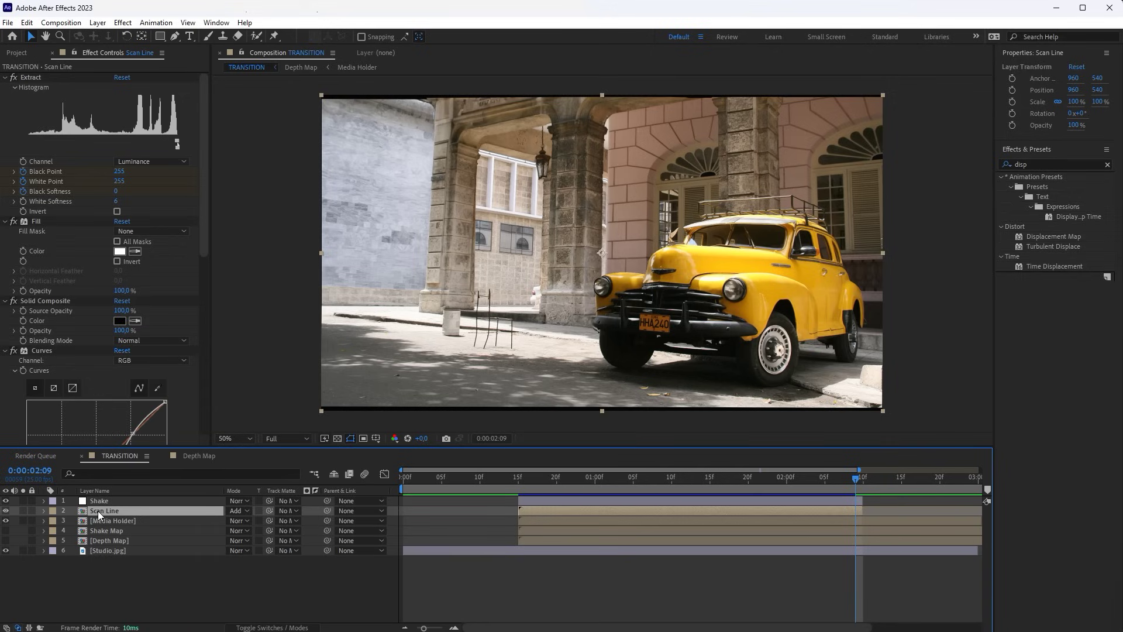
click(32, 78)
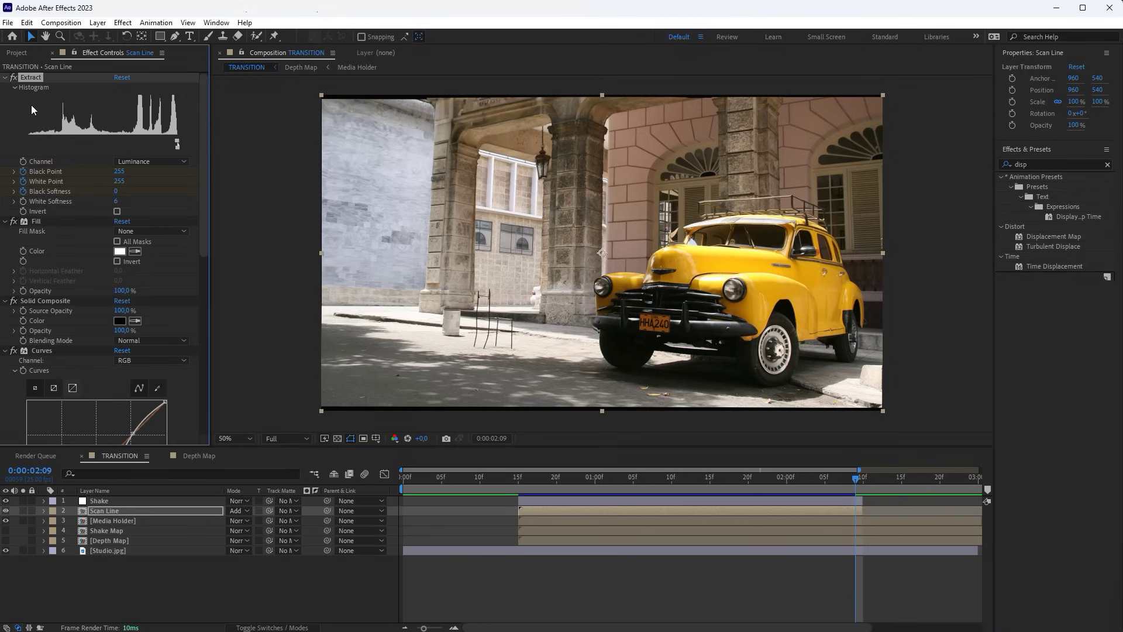
ctrl+click(49, 302)
key(ctrl+c)
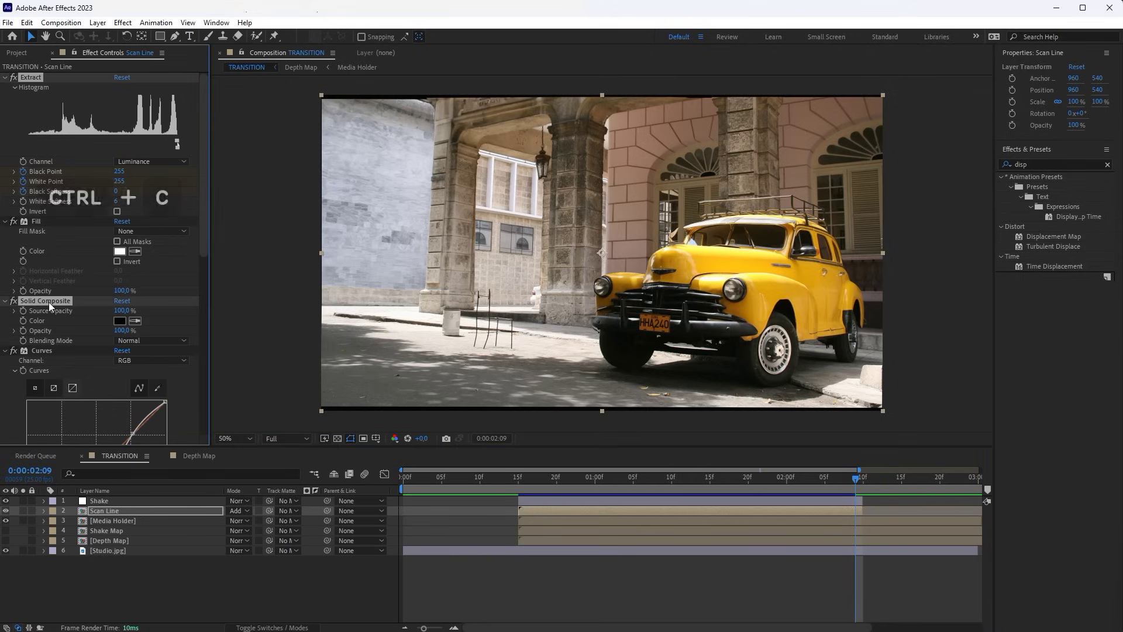
Paste the copied effects onto Shake Map and make the layer visible.
click(517, 479)
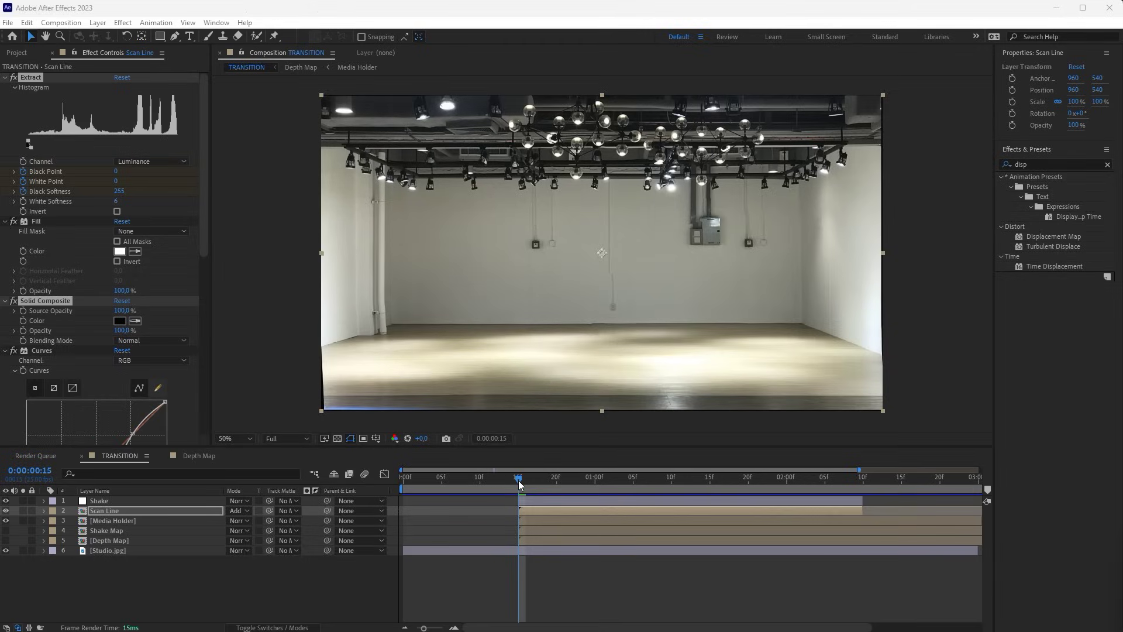
click(122, 529)
key(ctrl+v)
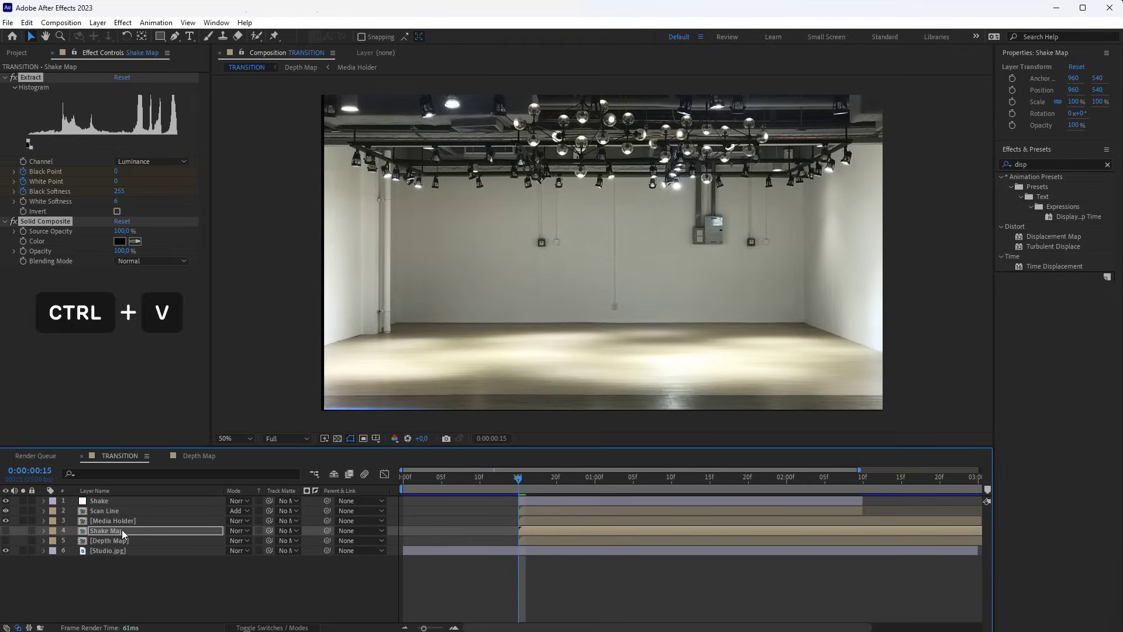
click(6, 530)
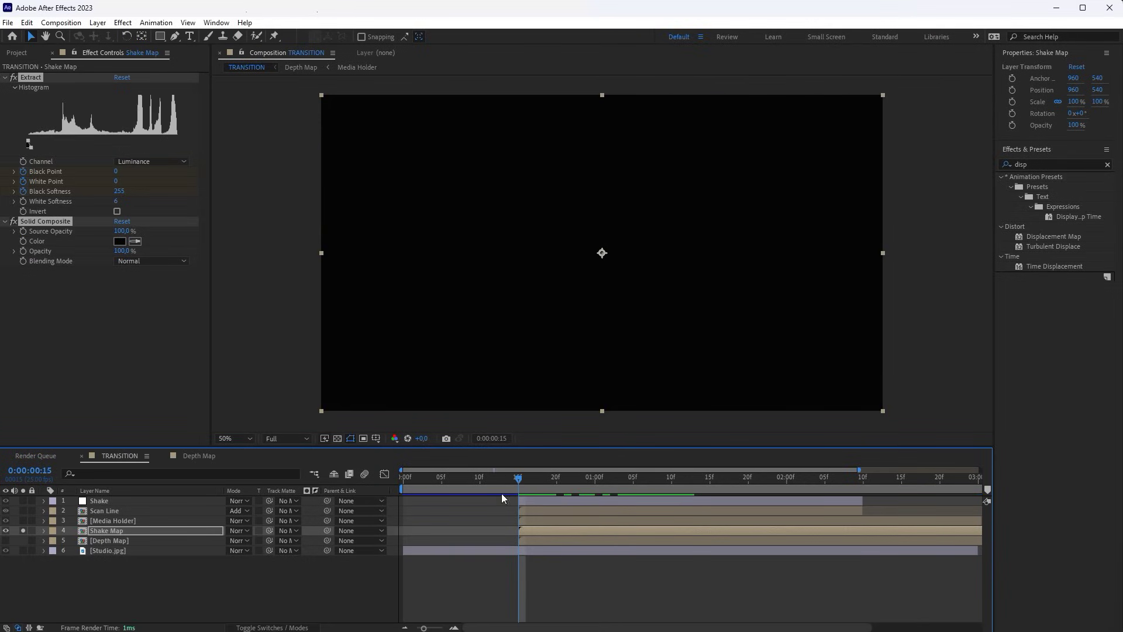
drag(501, 493, 693, 485)
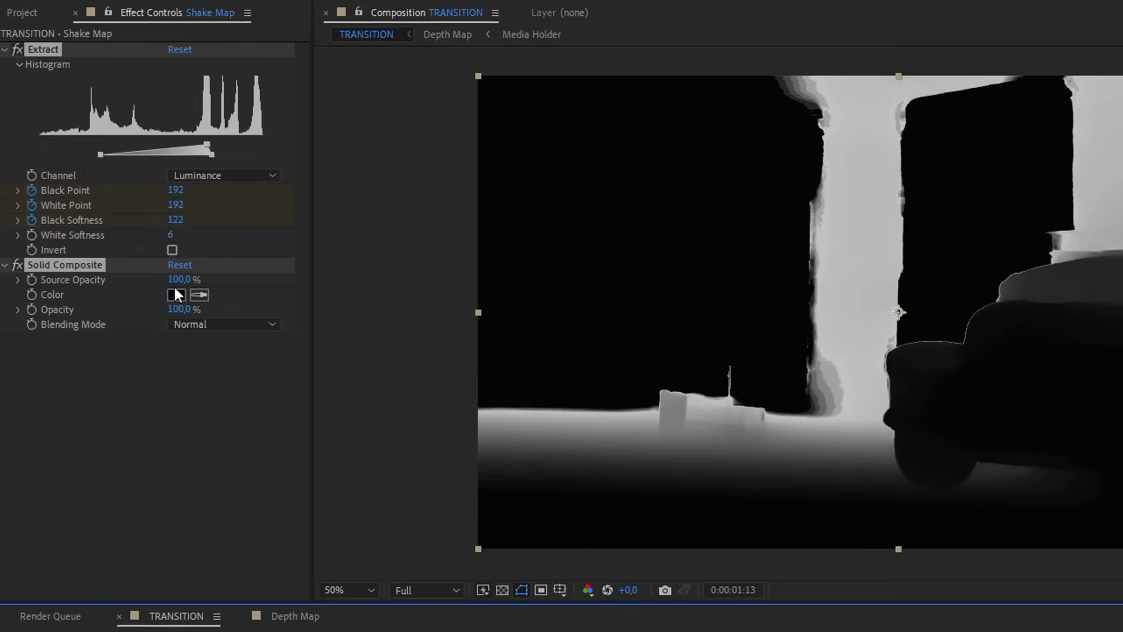
Change Shake Map's Solid Composite colour to mid-grey 808080.
click(175, 290)
click(944, 431)
text(50)
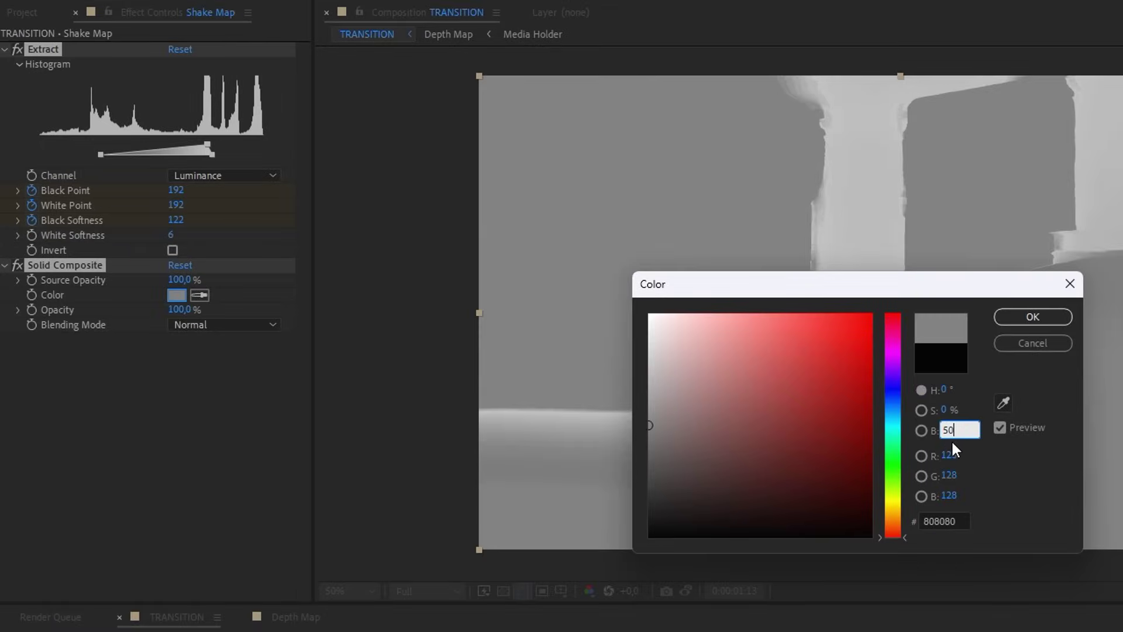
click(1020, 321)
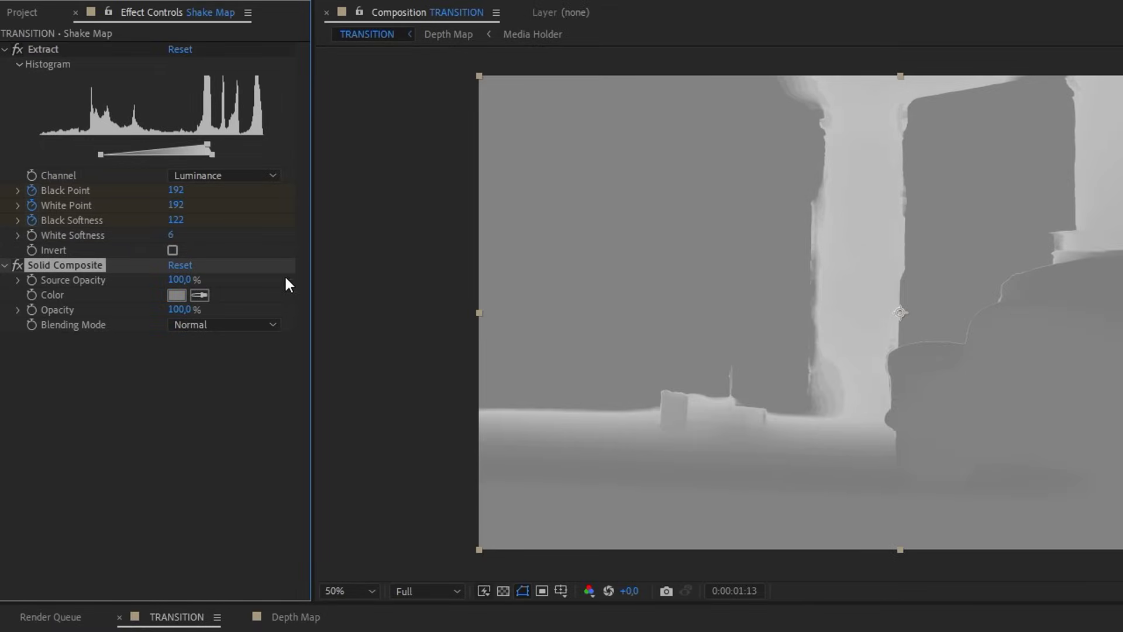
Remove the Black Softness animation and set Black Softness 215 and White Softness 80.
click(33, 219)
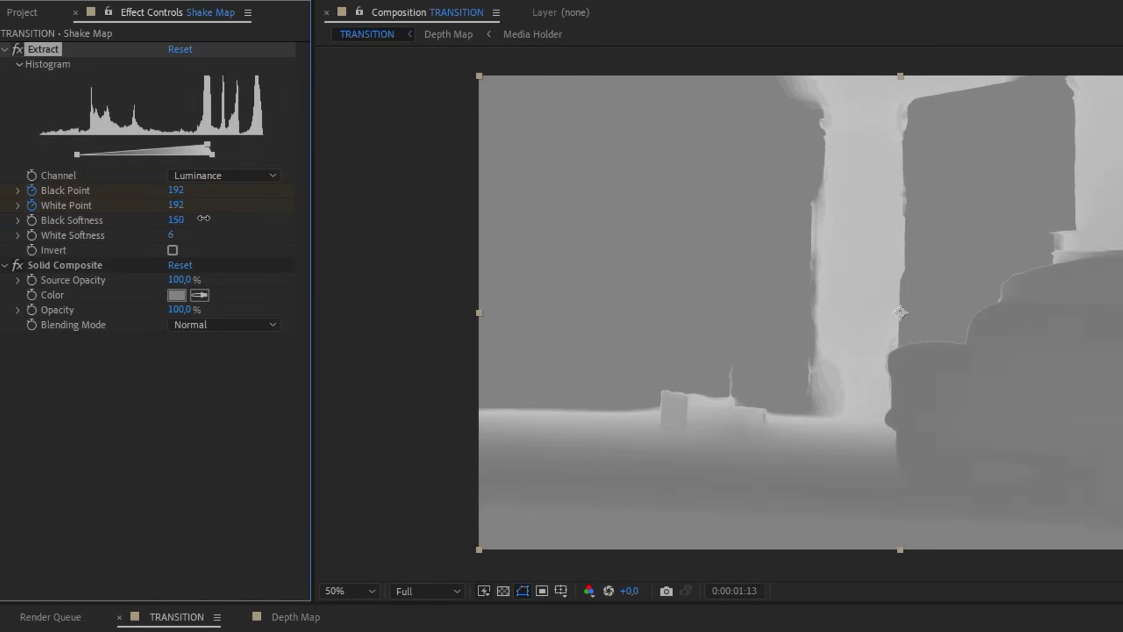
drag(204, 218, 241, 234)
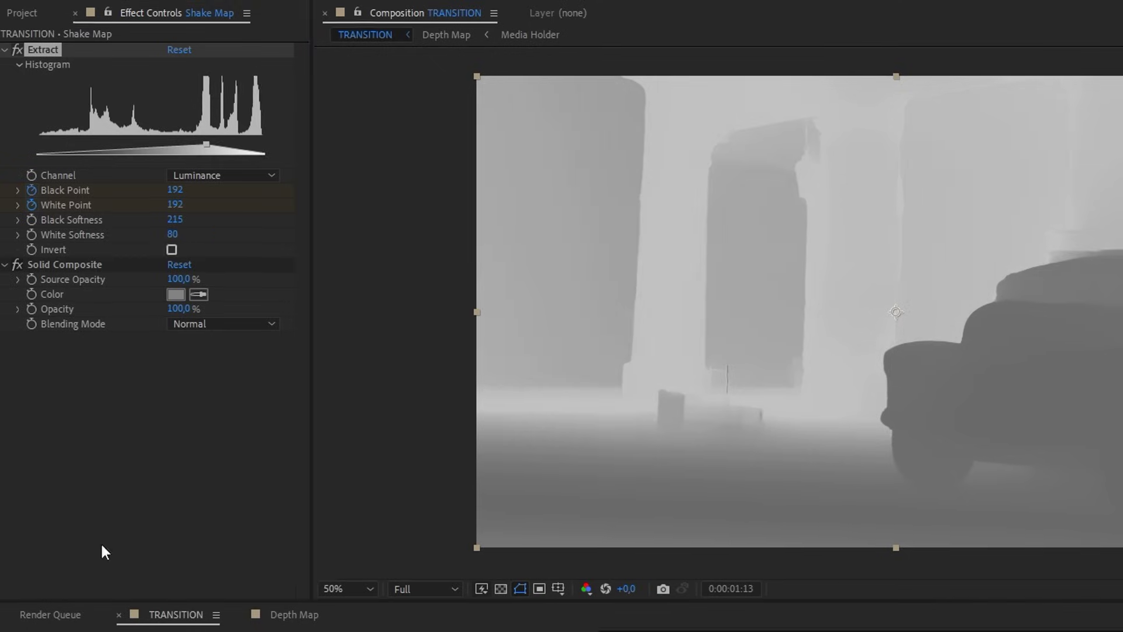
click(6, 530)
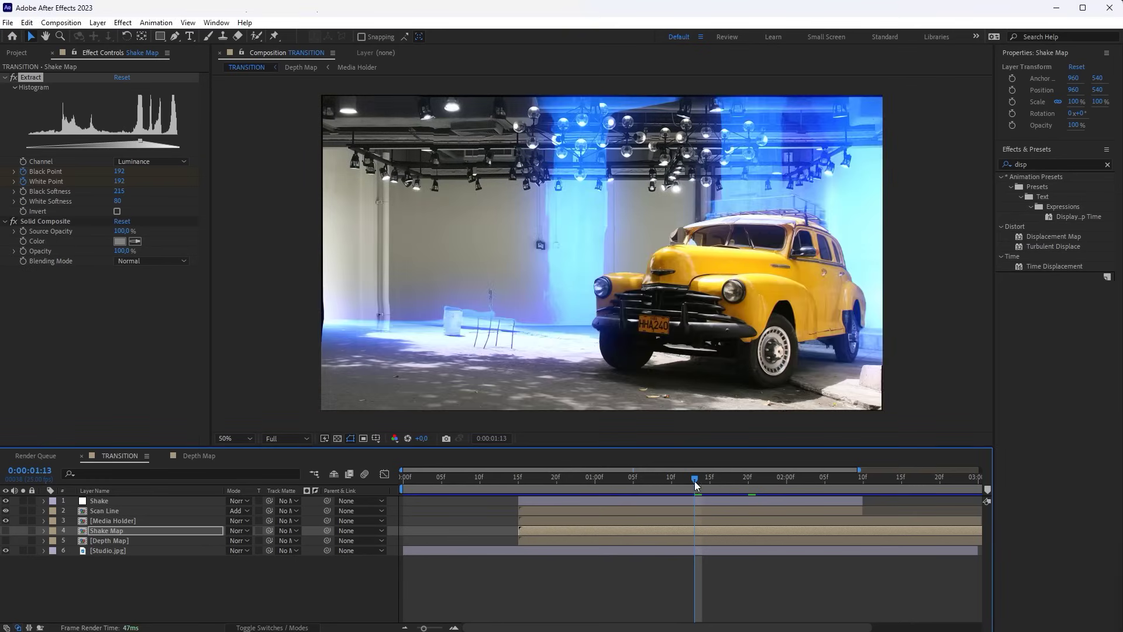
drag(696, 486, 732, 526)
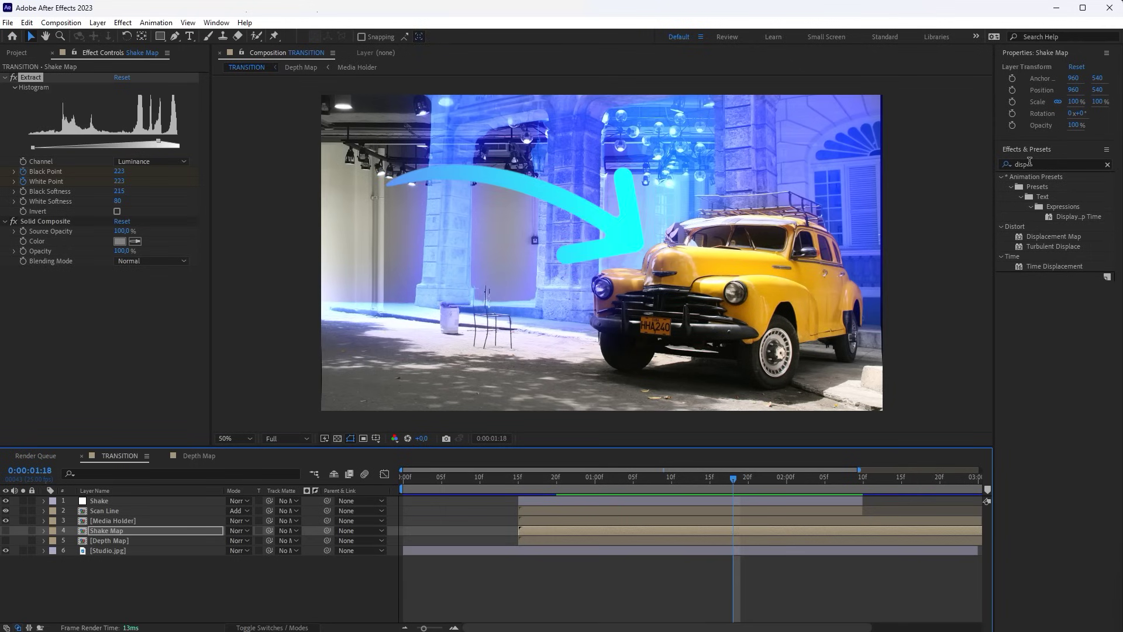
Add Fast Box Blur with radius 10 to the Shake Map layer.
click(1047, 165)
text(fas)
drag(1038, 246, 111, 317)
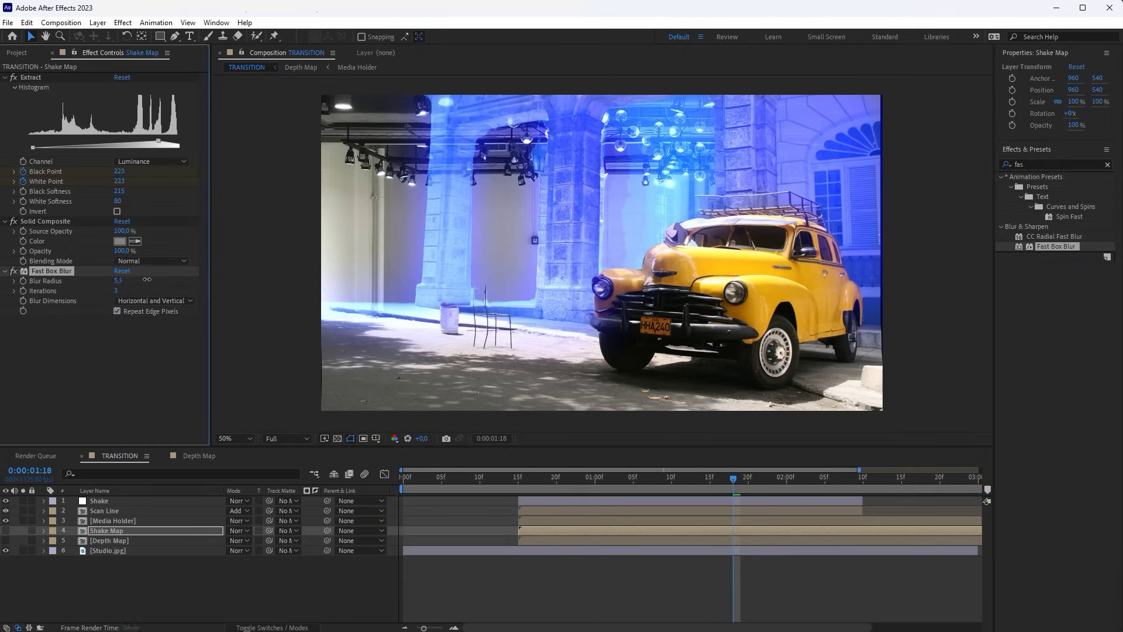
text(t)
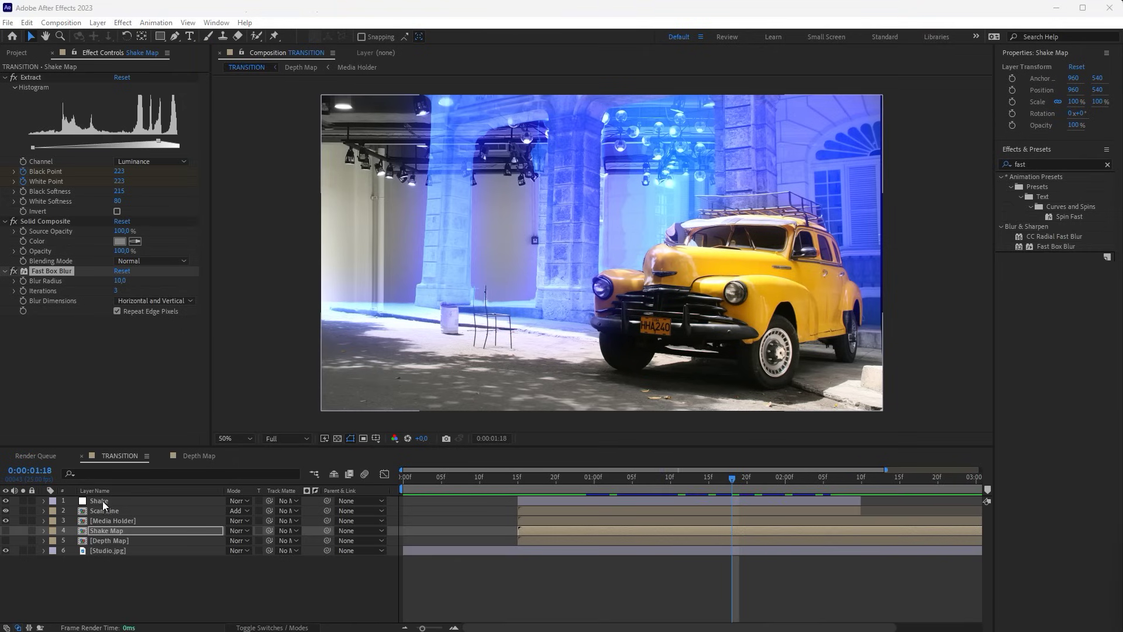
Keyframe Shake's Slider Control to jump from 0 to 79 and return to 0.
click(103, 501)
click(52, 78)
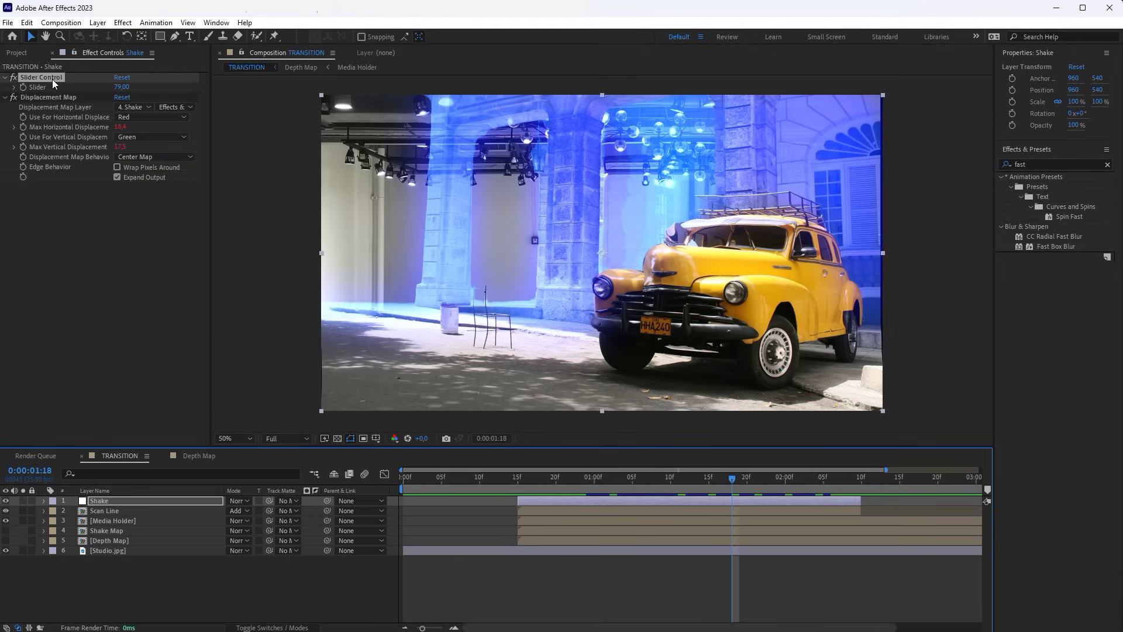
key(e)
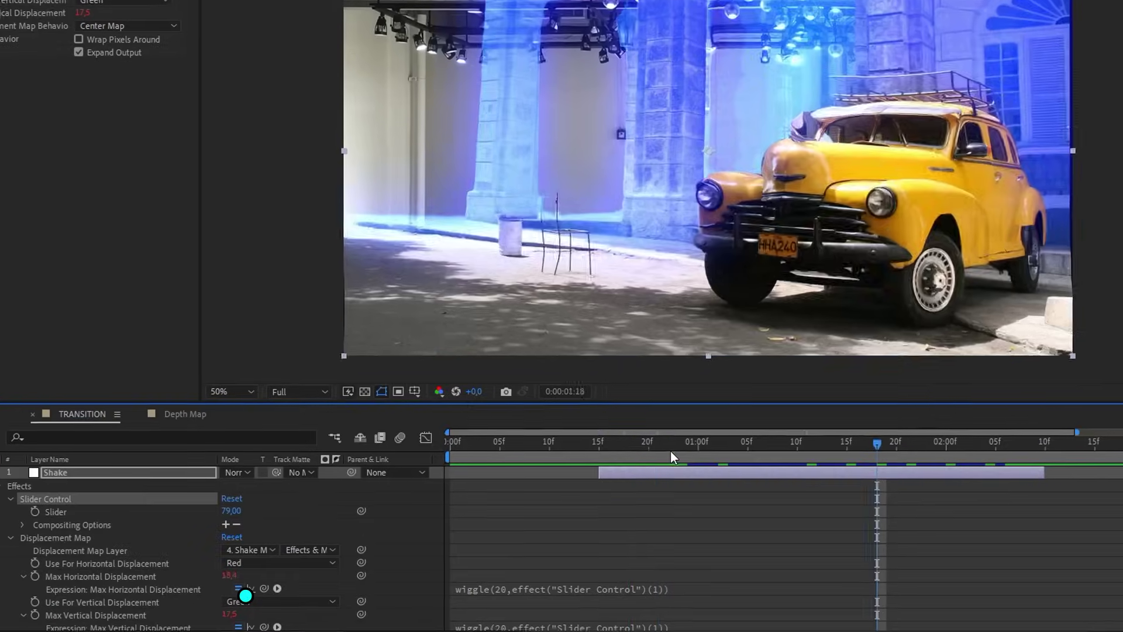
drag(670, 451, 1046, 445)
click(34, 512)
click(262, 506)
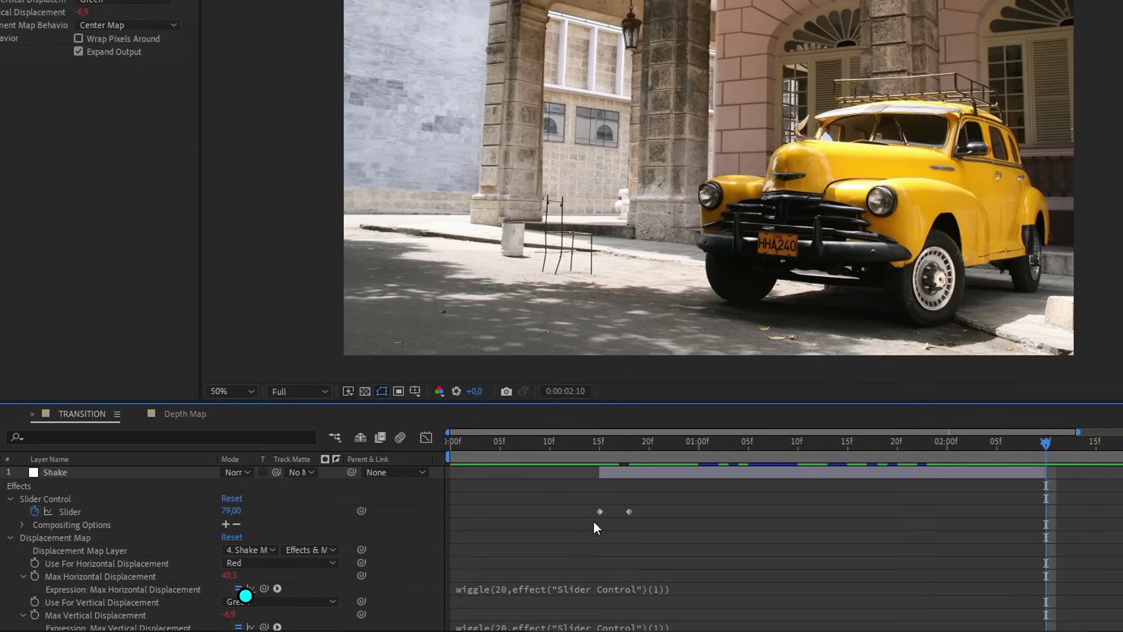
click(276, 506)
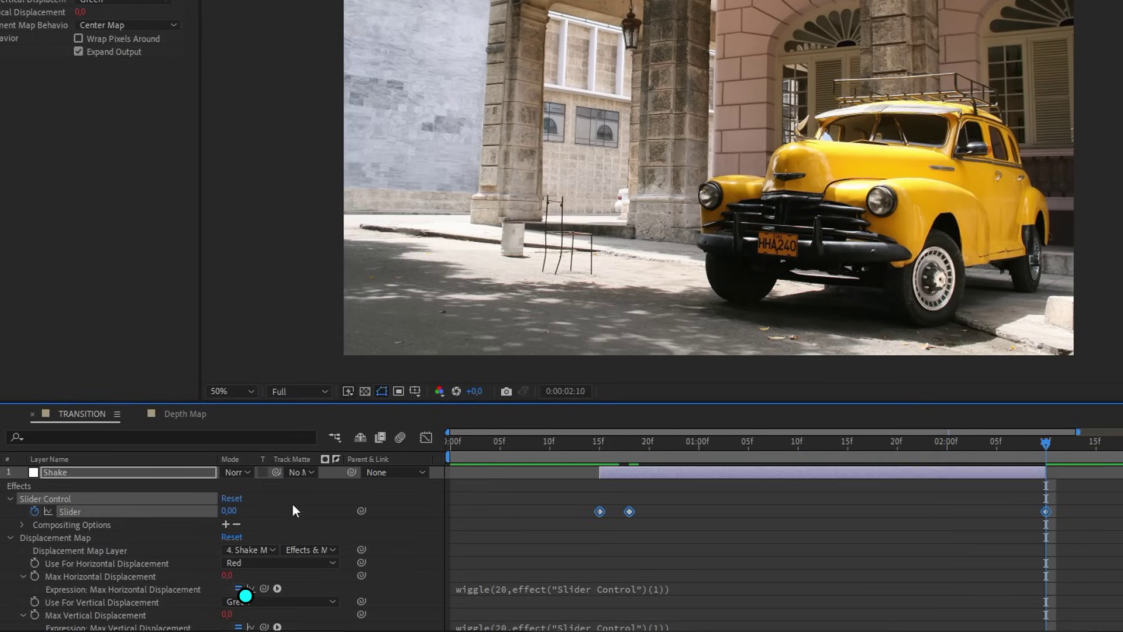
Apply Easy Ease to the three Slider keyframes and lengthen the peak's ease out.
click(425, 437)
drag(1063, 608, 515, 477)
click(956, 621)
drag(768, 476, 917, 475)
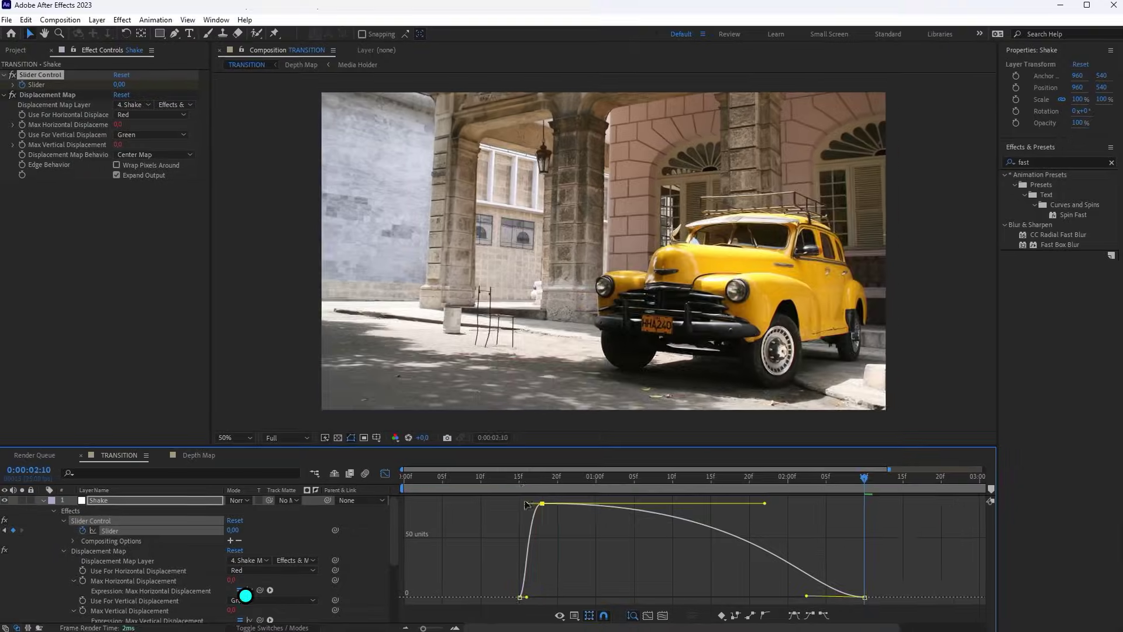
click(598, 441)
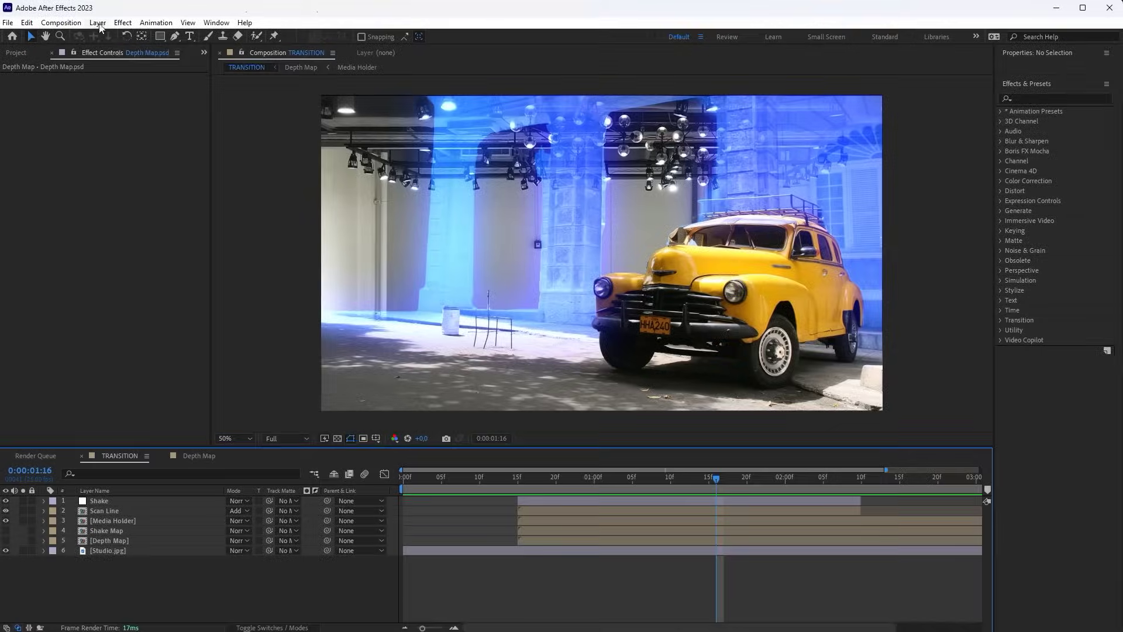
Add an adjustment layer named 'Warp' below Shake, ending at 0:00:02:09.
click(98, 23)
mouse_move(94, 34)
click(371, 112)
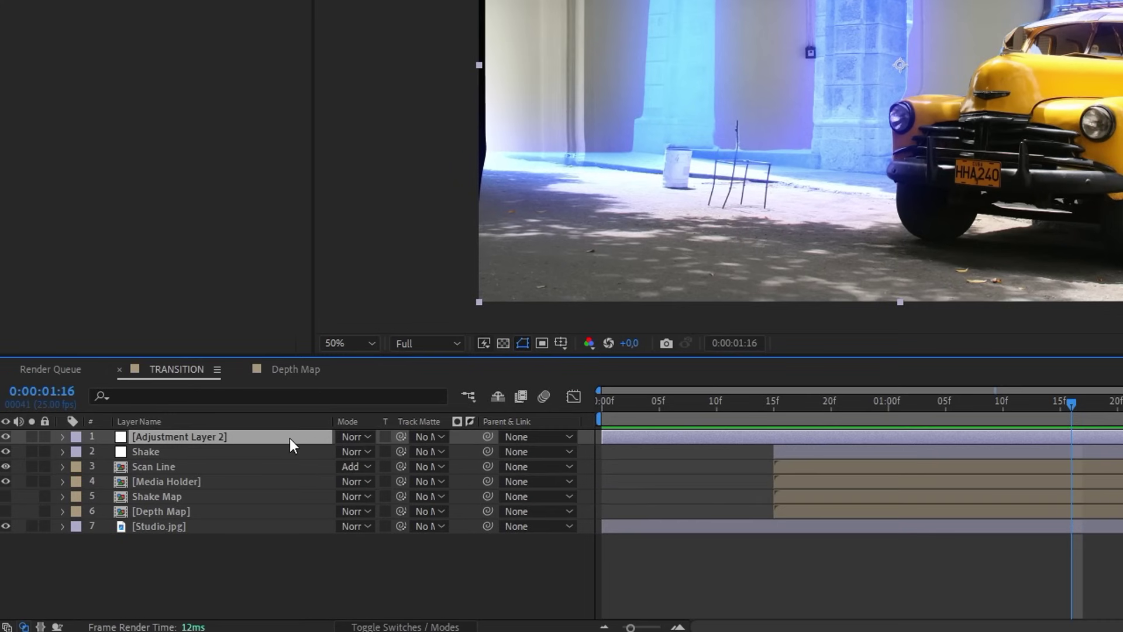
drag(290, 438, 293, 454)
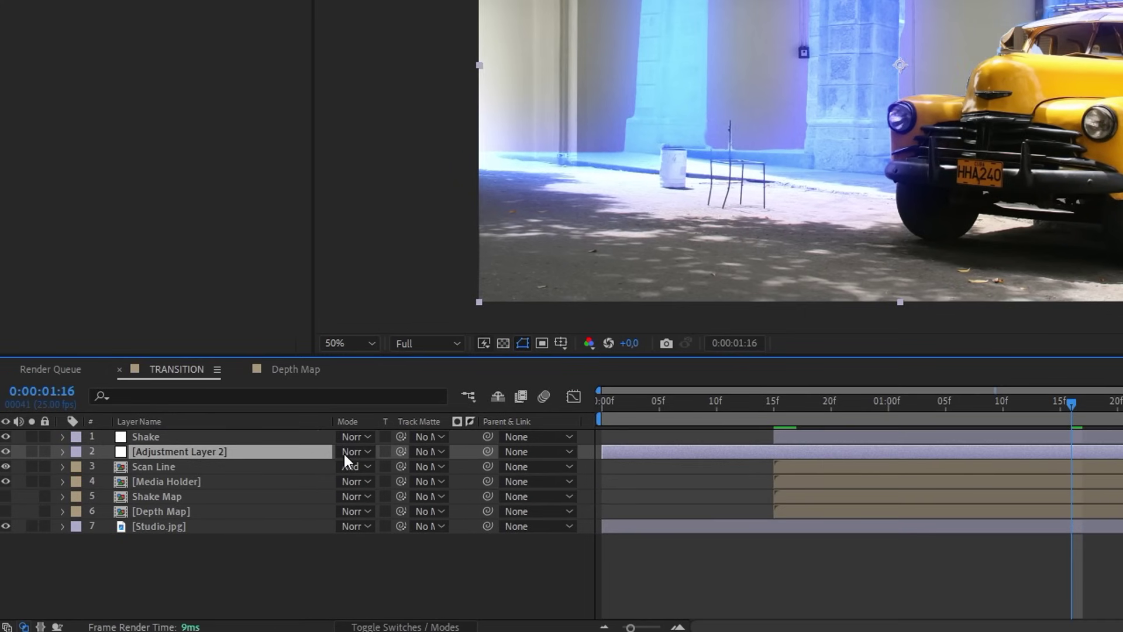
key(Return)
text(Warp)
key(Return)
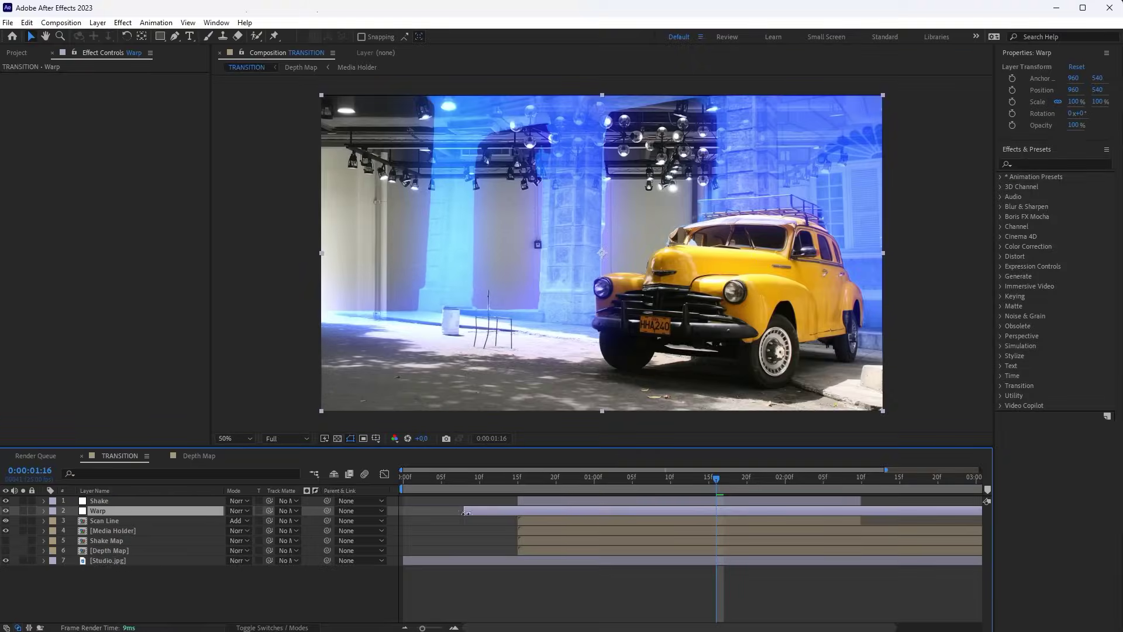
click(854, 477)
key(alt+bracketright)
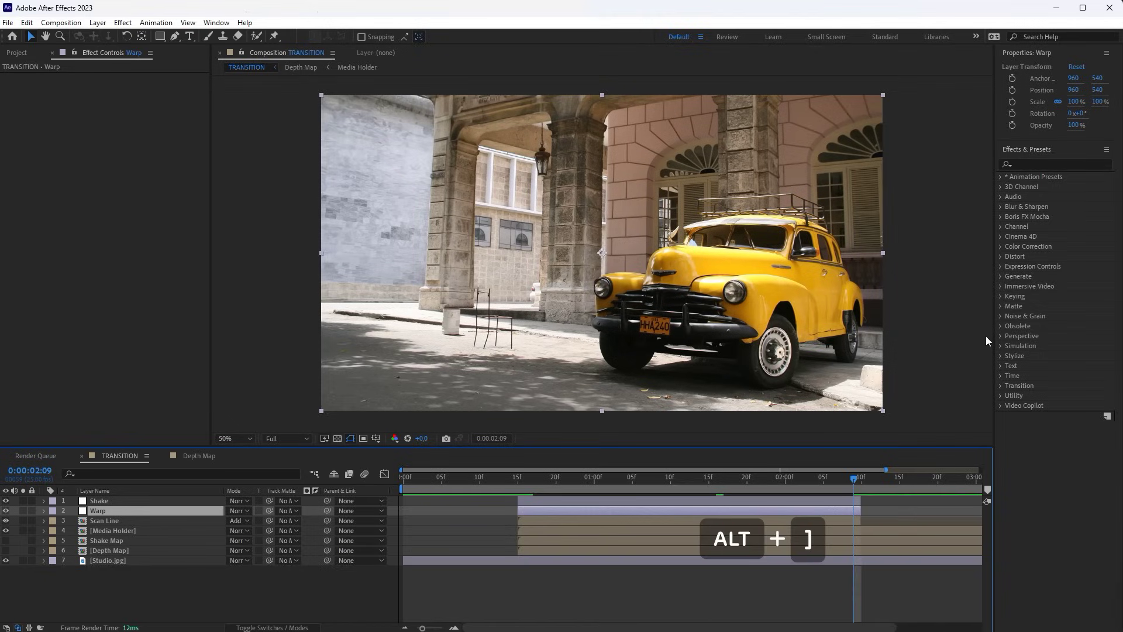
Apply CC Glass and CC Vector Blur to the Warp layer.
click(1052, 165)
text(glas)
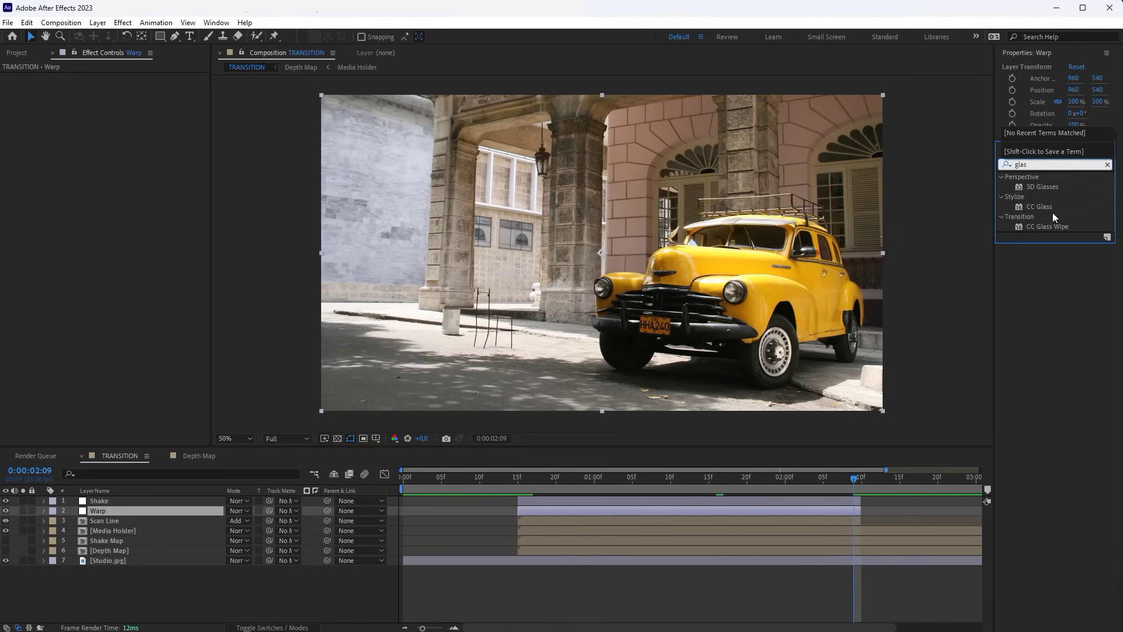
drag(1040, 207, 222, 151)
drag(152, 153, 153, 154)
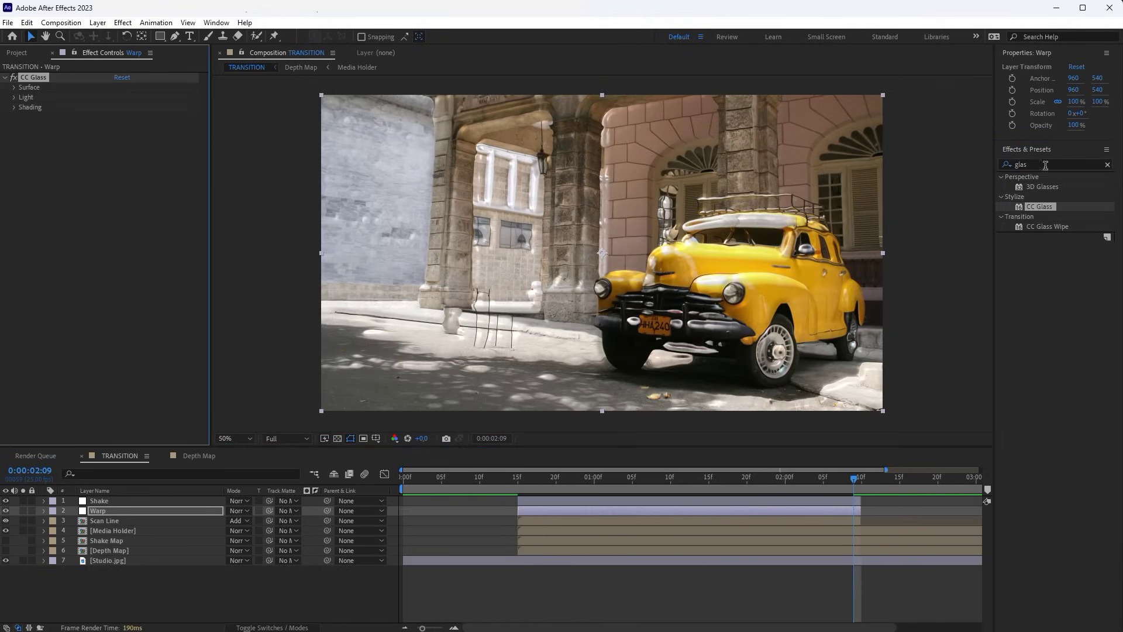
click(1108, 165)
text(vec)
drag(1043, 186, 126, 230)
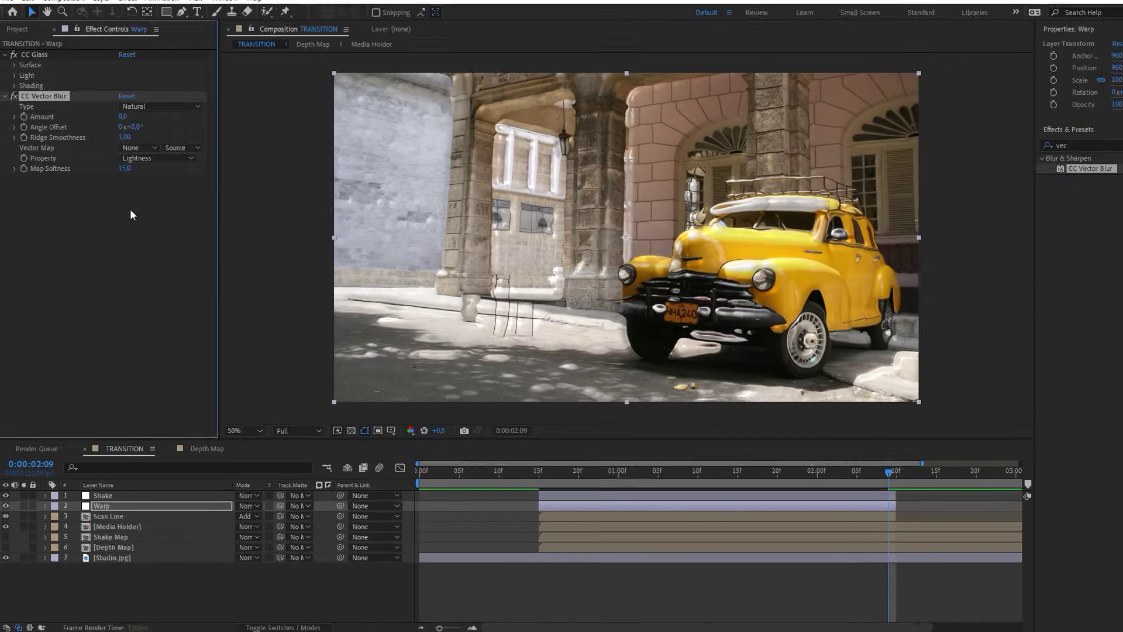
Duplicate the Depth Map layer and rename the copy 'Warp Map'.
click(156, 548)
key(ctrl+d)
key(Return)
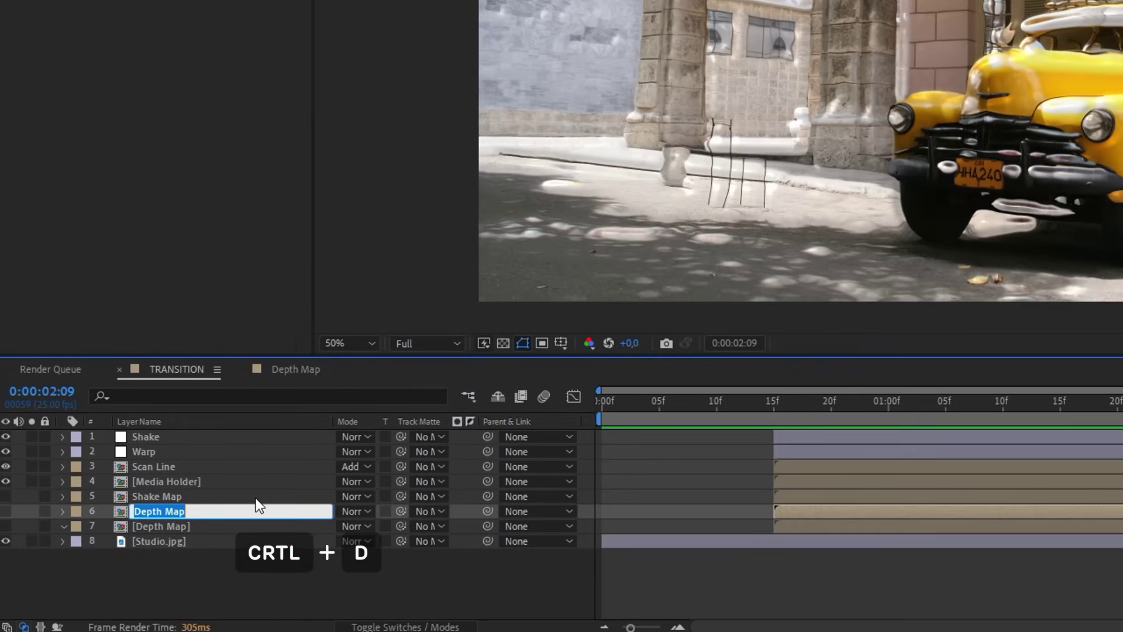
text(Warp Map)
key(Return)
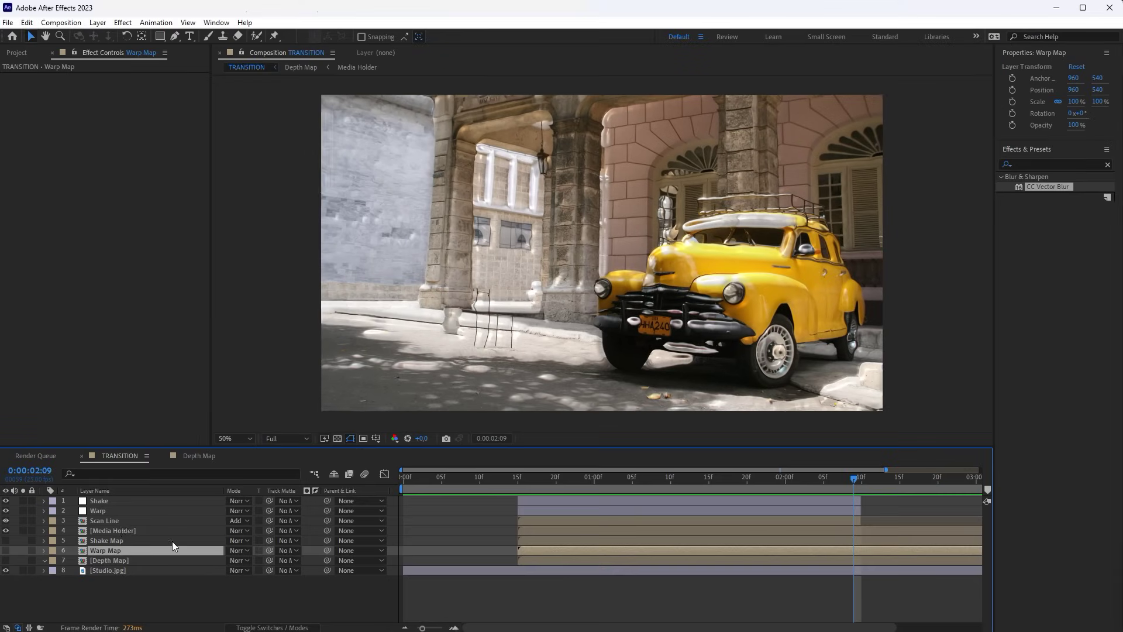
Copy Scan Line's Extract and Solid Composite onto Warp Map, then show it soloed.
click(117, 522)
click(44, 78)
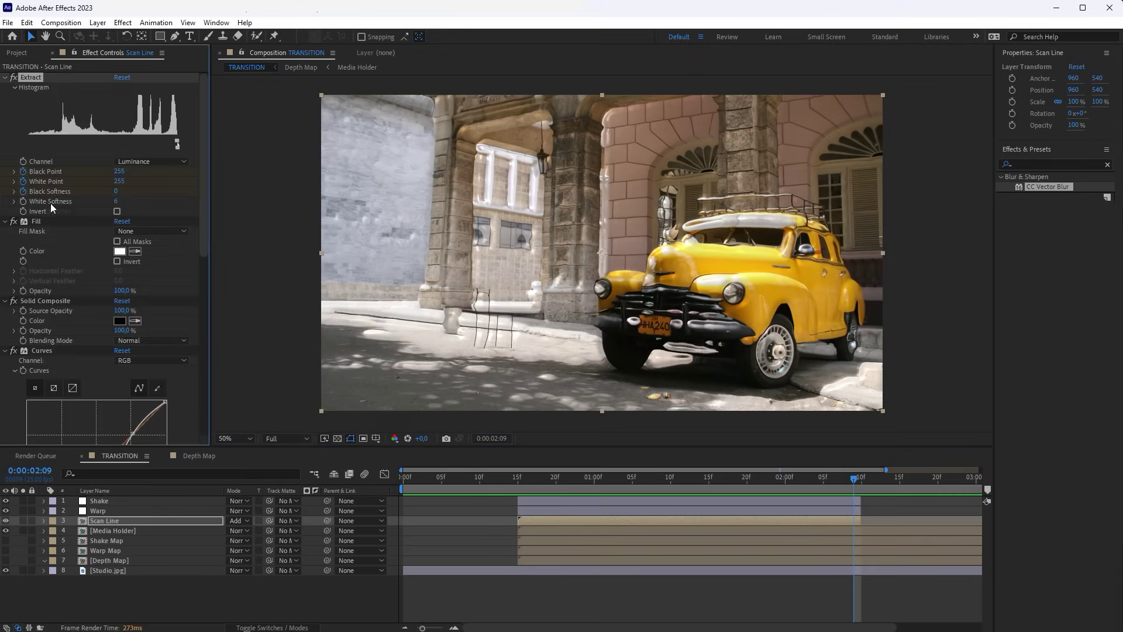
ctrl+click(46, 300)
key(ctrl+c)
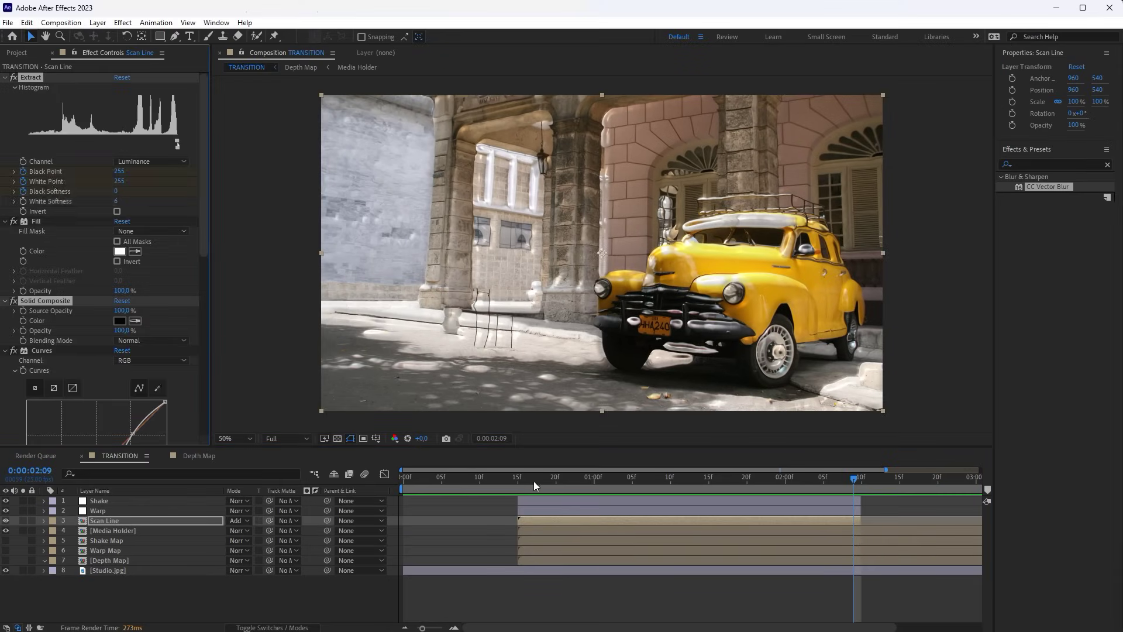
key(i)
click(106, 550)
key(ctrl+v)
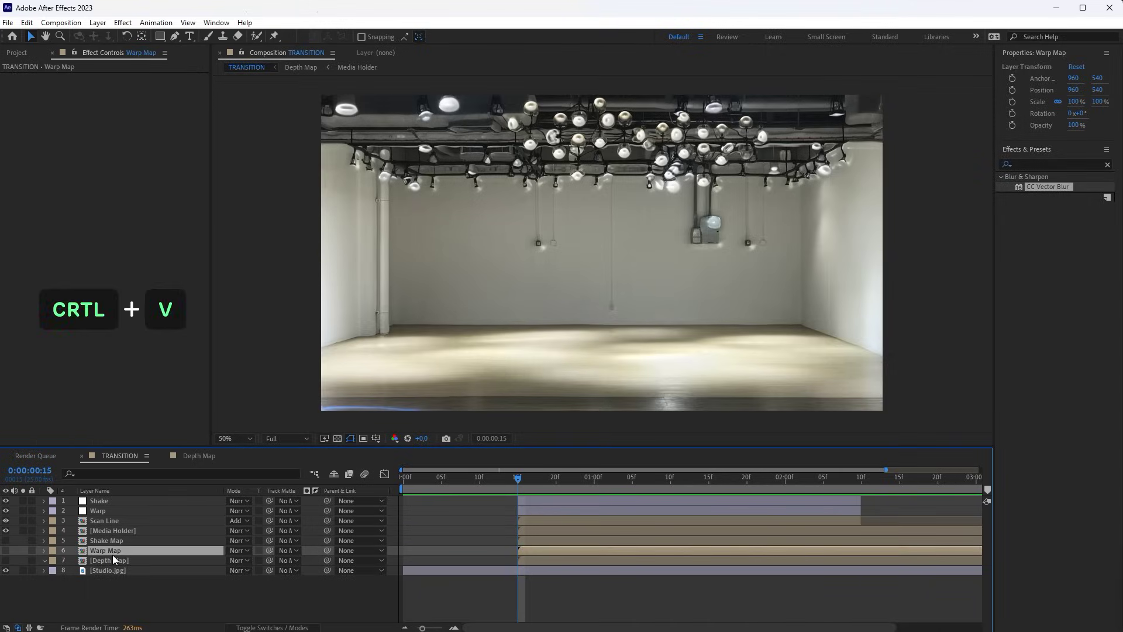
click(6, 550)
click(23, 550)
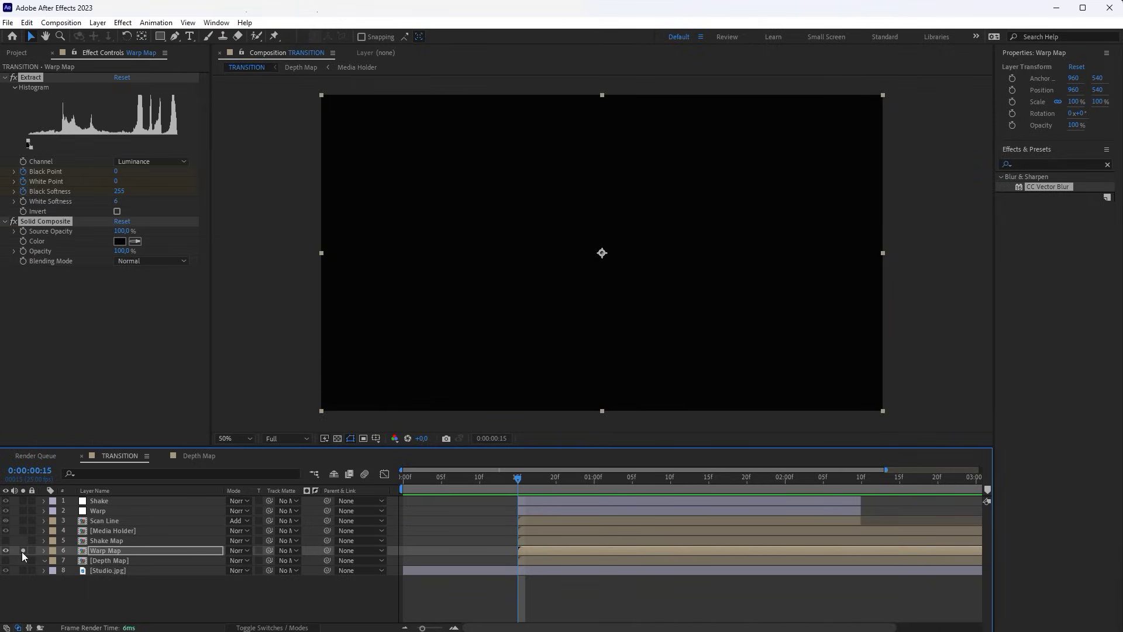
drag(546, 482, 703, 486)
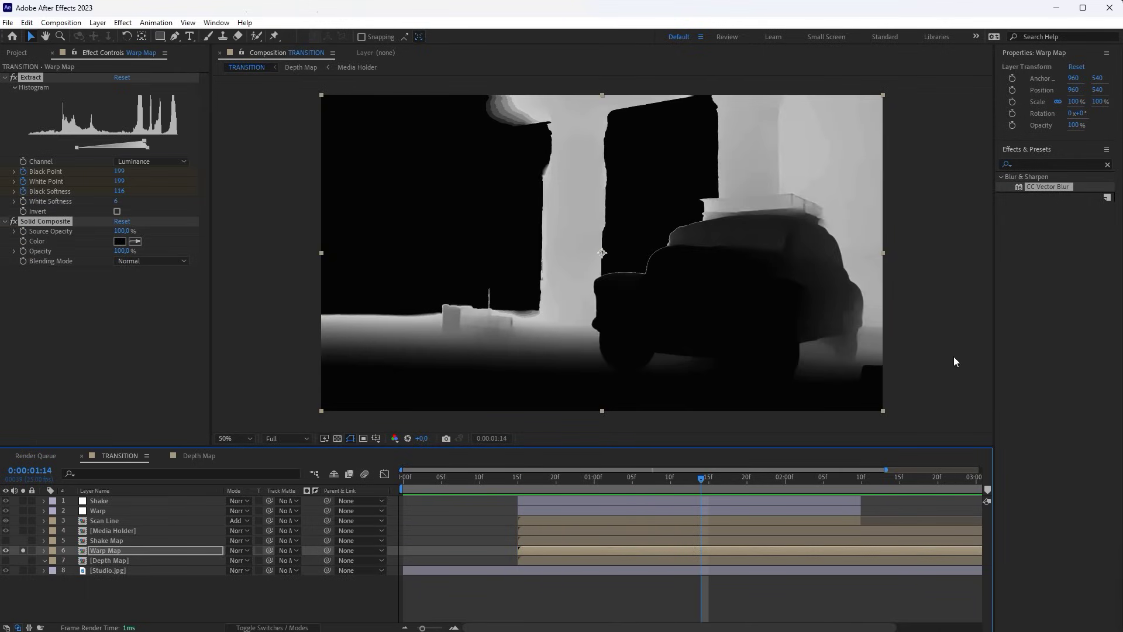
Add Compound Blur with Maximum Blur 200 and Fast Box Blur radius 15 to Warp Map.
click(1098, 158)
text(comp)
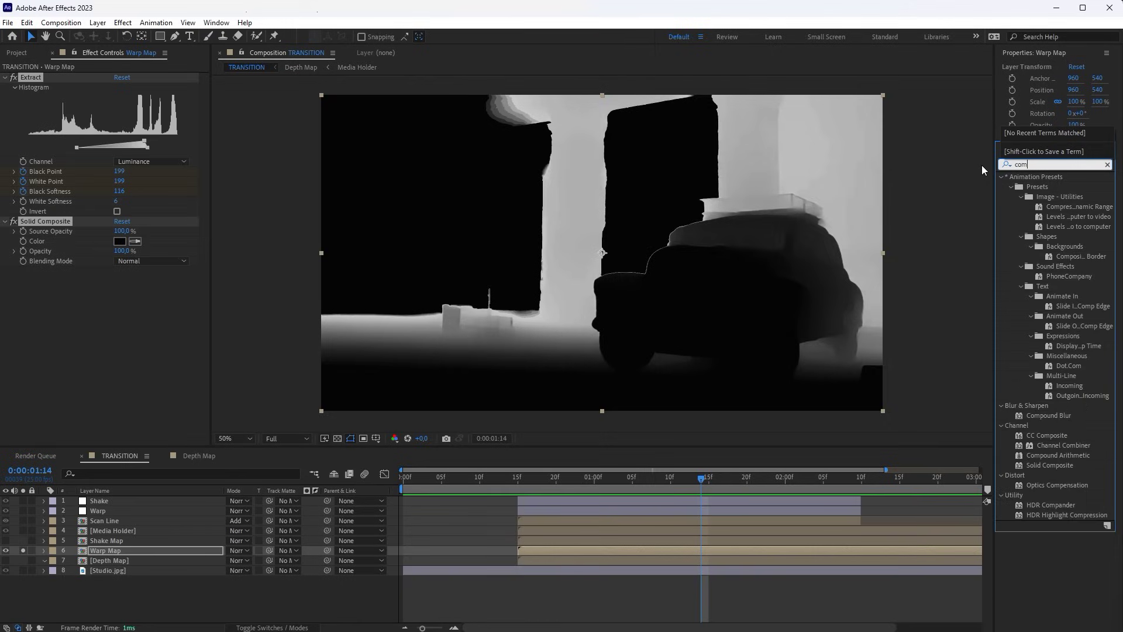
drag(1036, 365, 75, 319)
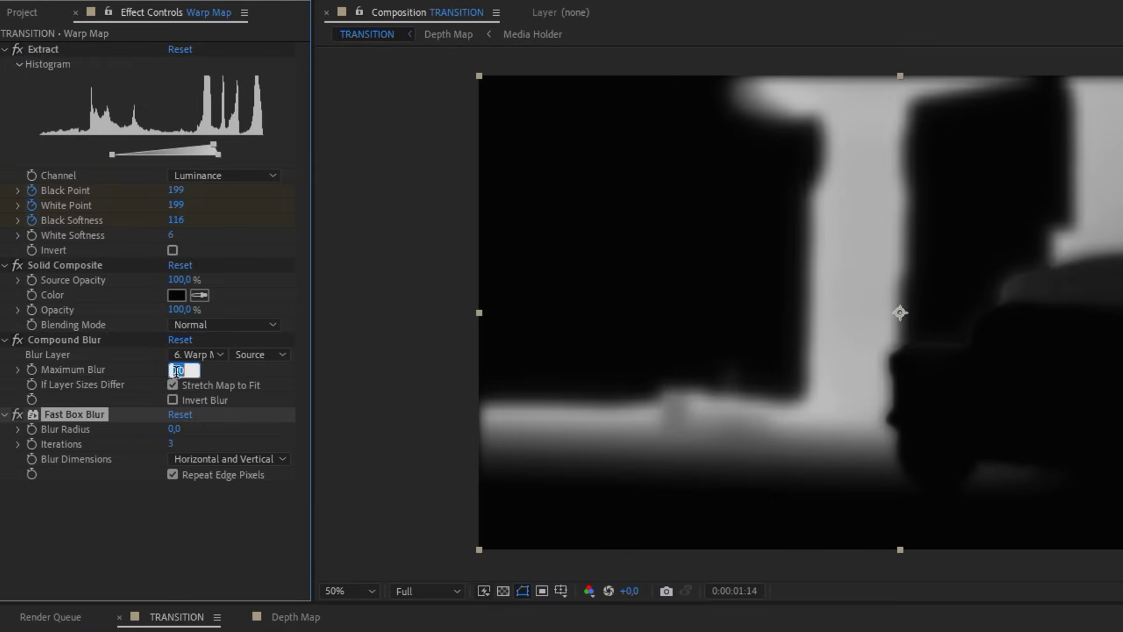
click(177, 377)
text(200)
key(Return)
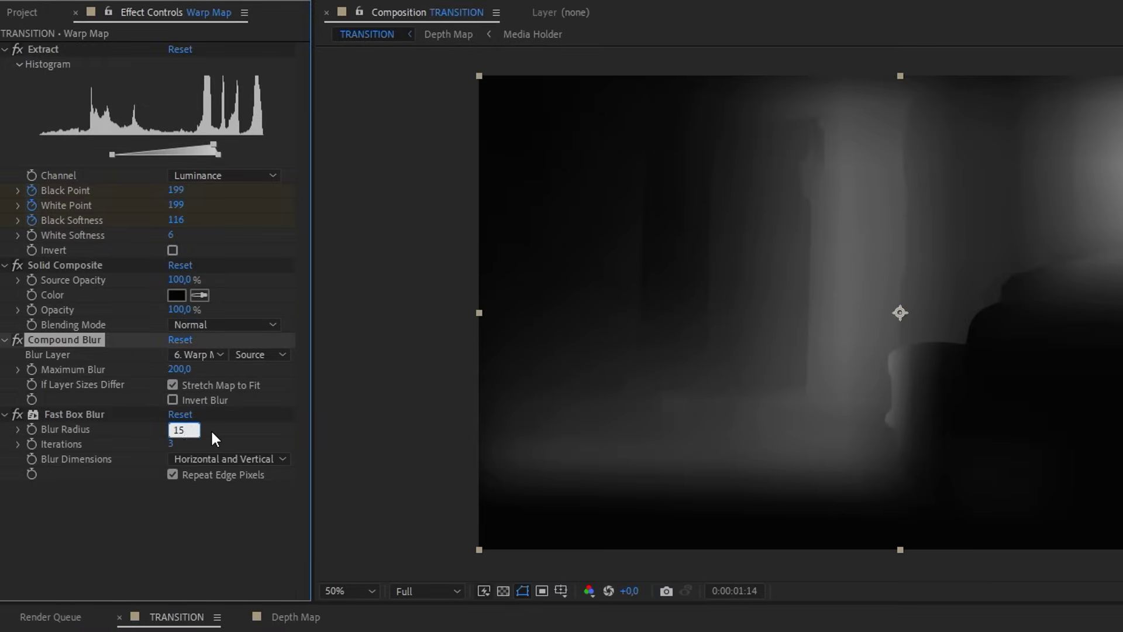
key(Return)
Set Warp's CC Glass Bump Map and CC Vector Blur Vector Map to Warp Map, Effects & Masks.
click(6, 550)
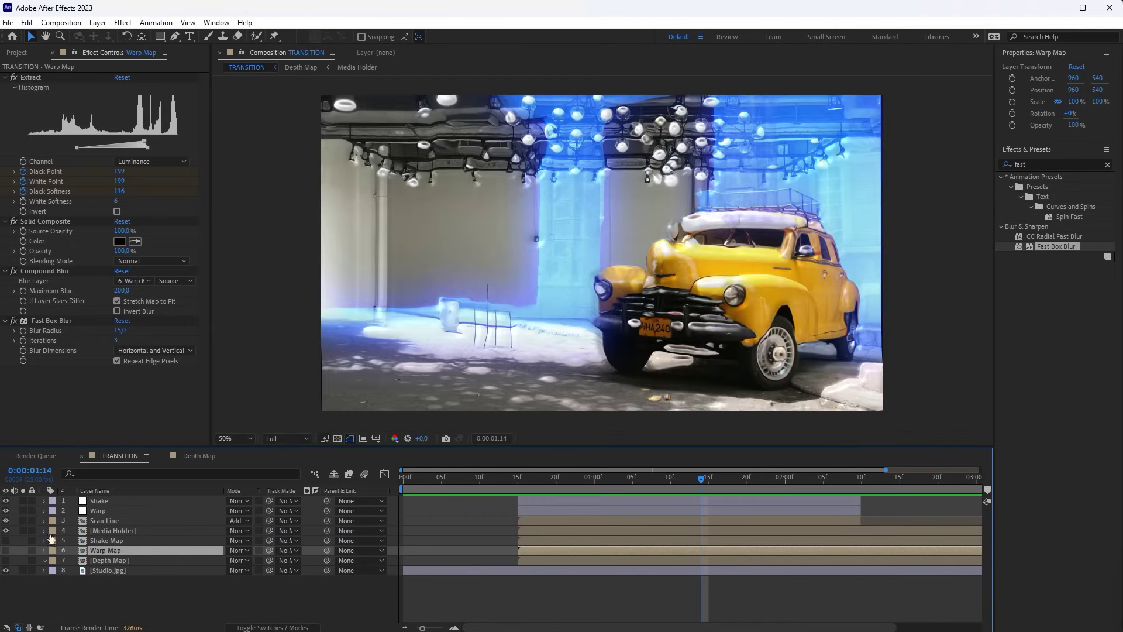
click(98, 511)
click(14, 93)
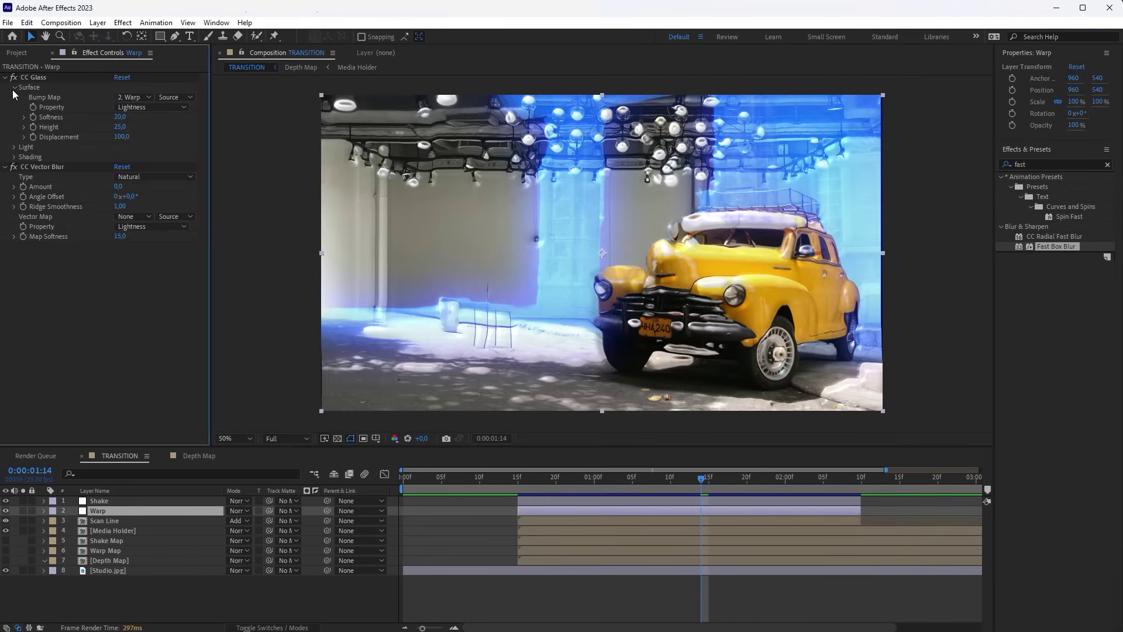
click(132, 97)
click(155, 192)
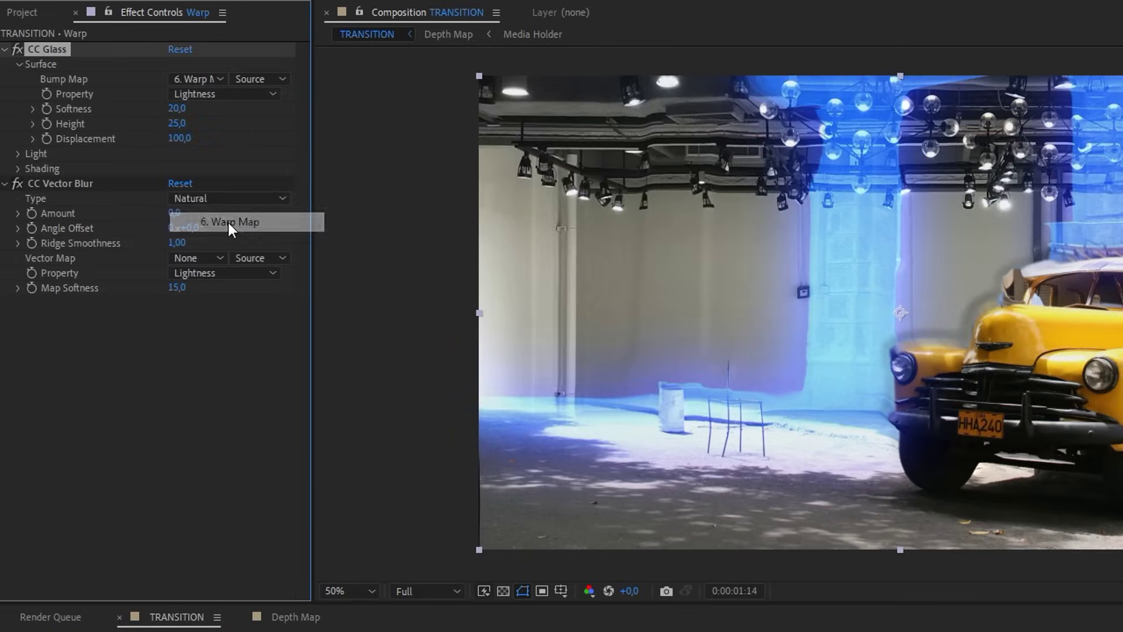
click(260, 82)
click(280, 138)
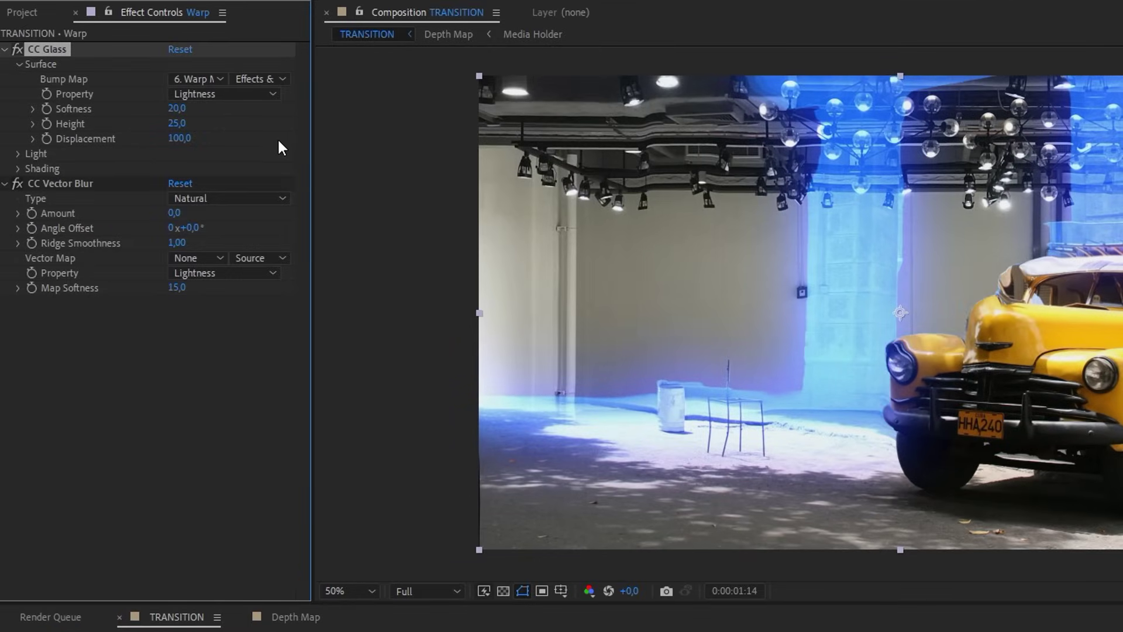
click(215, 260)
click(244, 400)
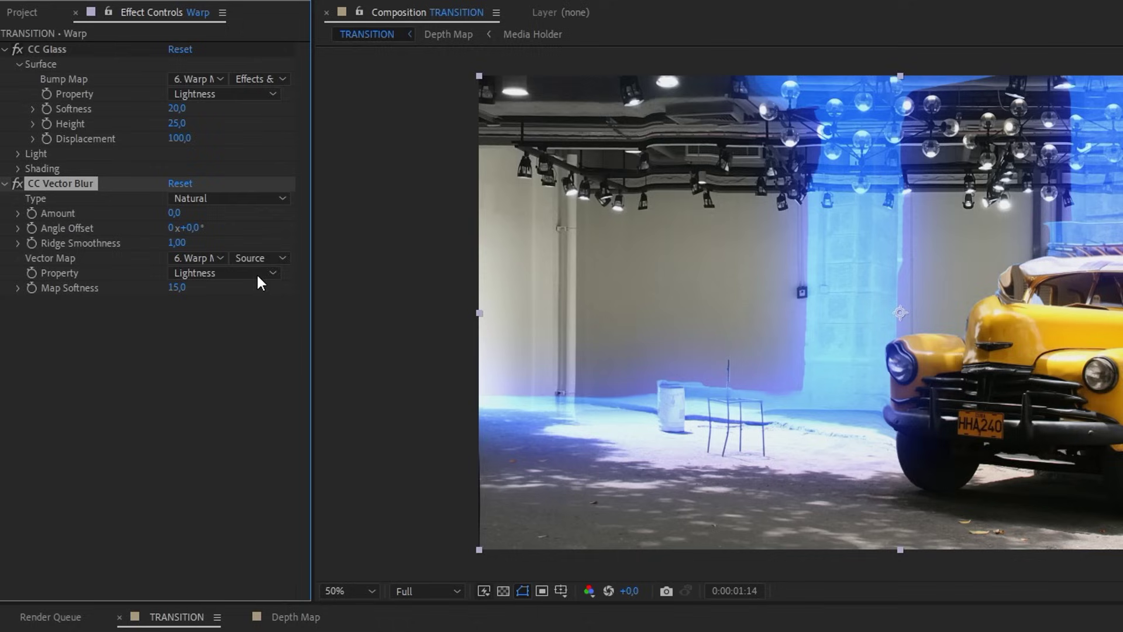
click(260, 257)
click(268, 316)
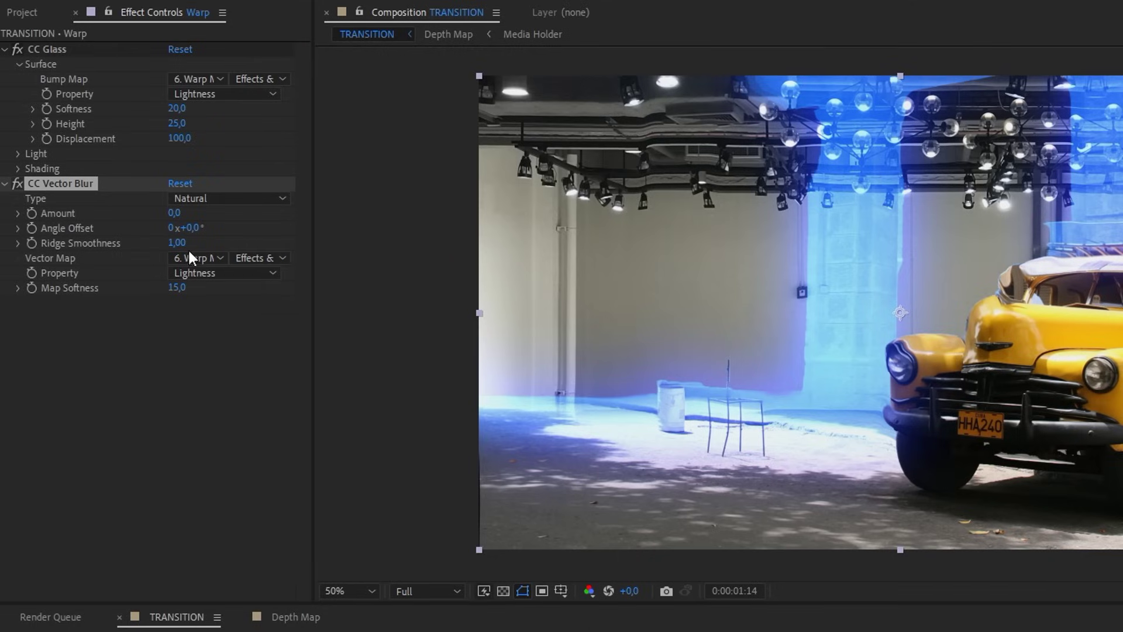
Set CC Glass Height 100, Displacement 500, Diffuse 0 and Specular 0.
click(177, 124)
text(100)
key(Tab)
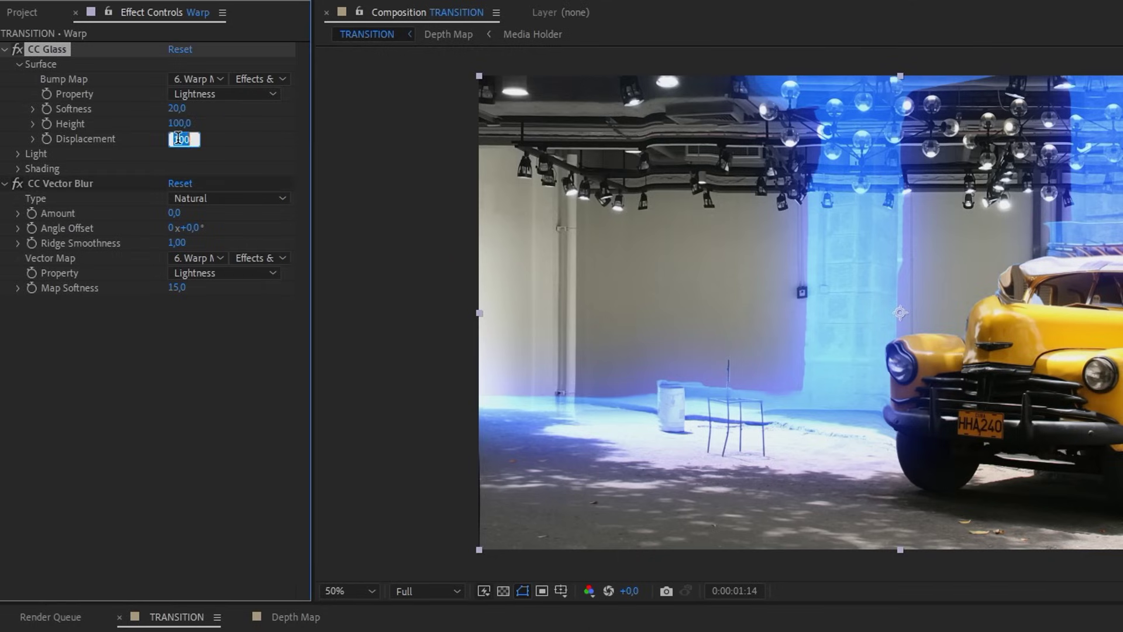
text(50)
click(19, 167)
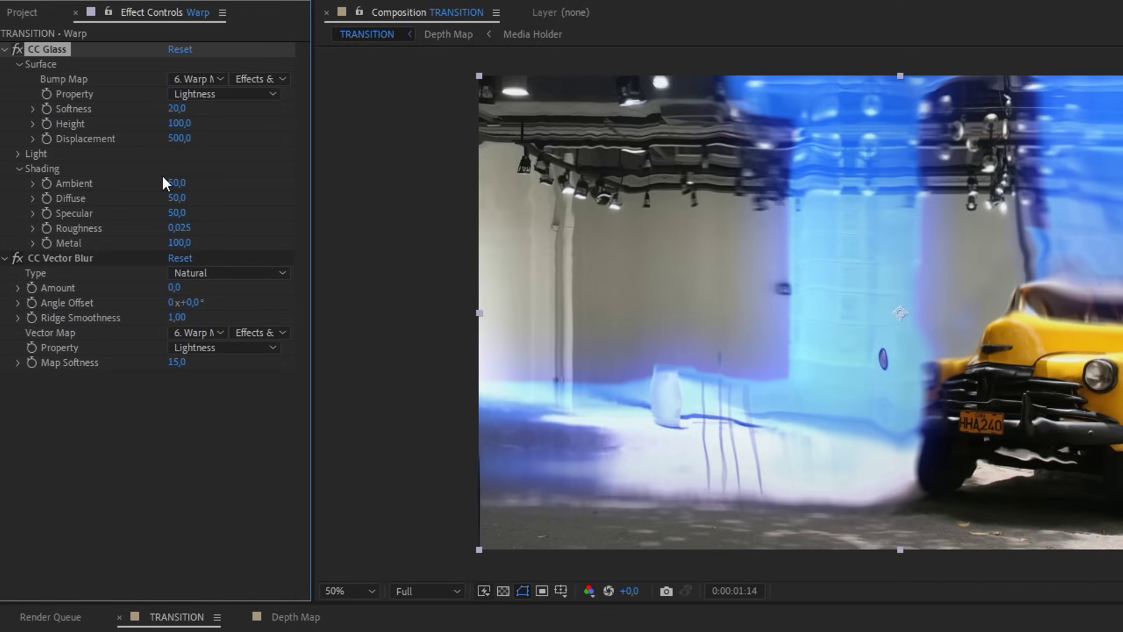
click(173, 197)
text(0)
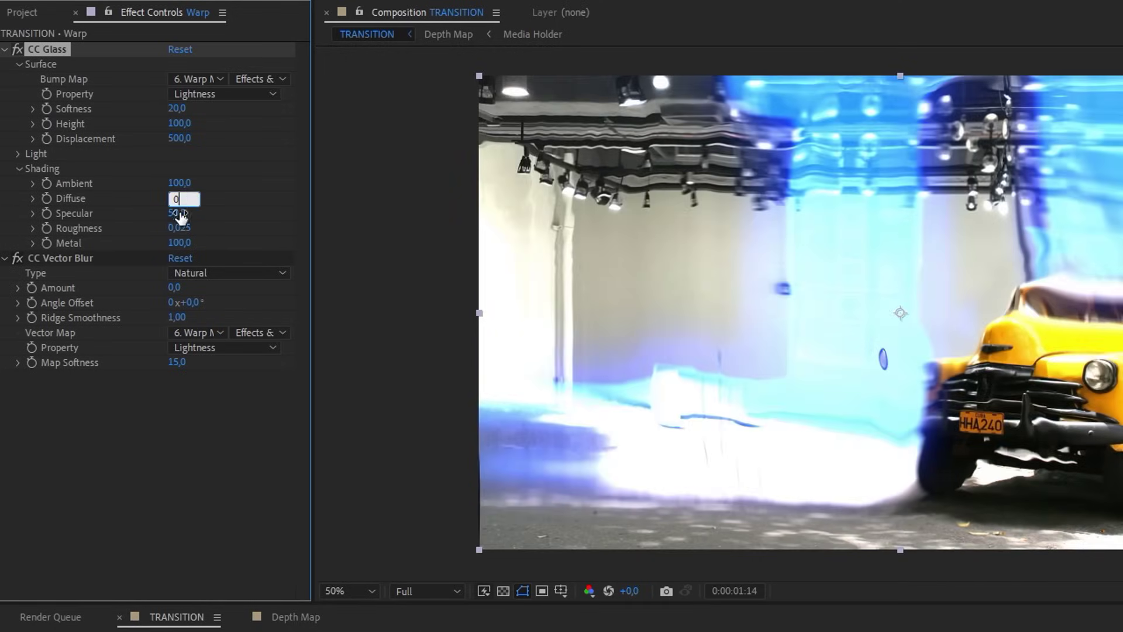
click(178, 214)
text(0)
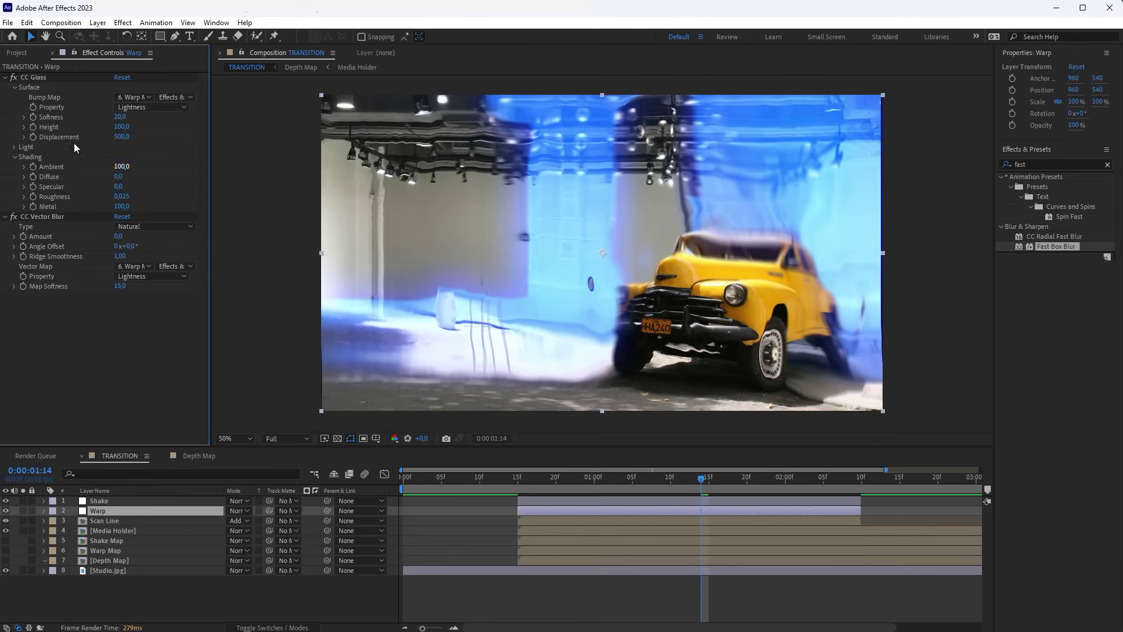
click(74, 121)
Keyframe CC Glass Softness and Height at 15f, then set Softness 10 and Height 40 at 2:04.
key(s)
key(s)
click(518, 483)
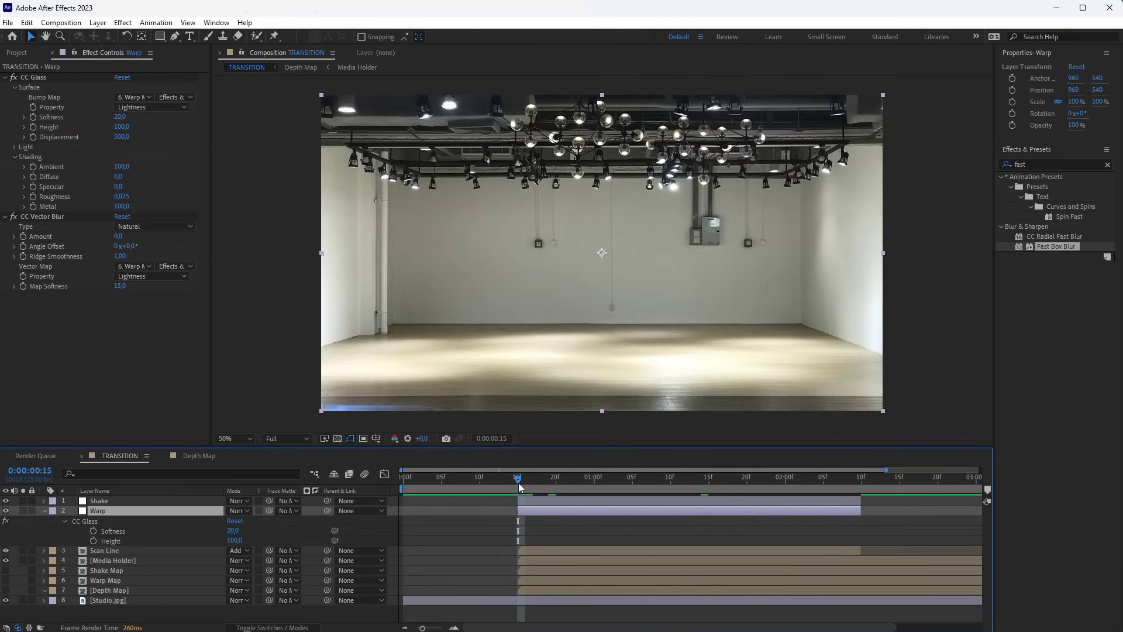
click(93, 531)
click(93, 541)
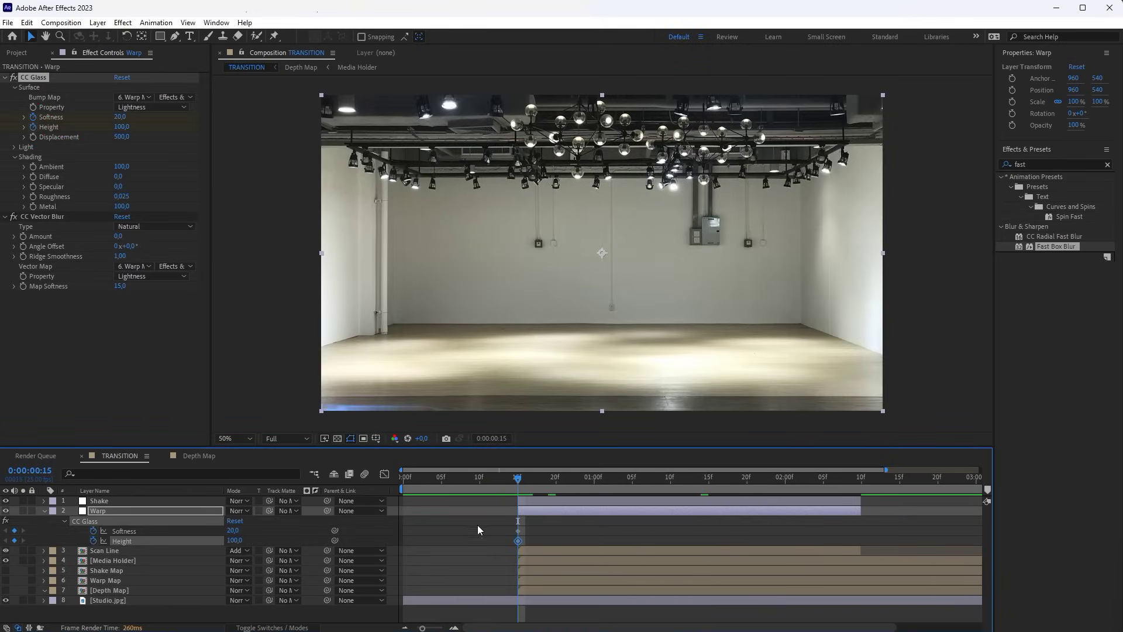
click(815, 483)
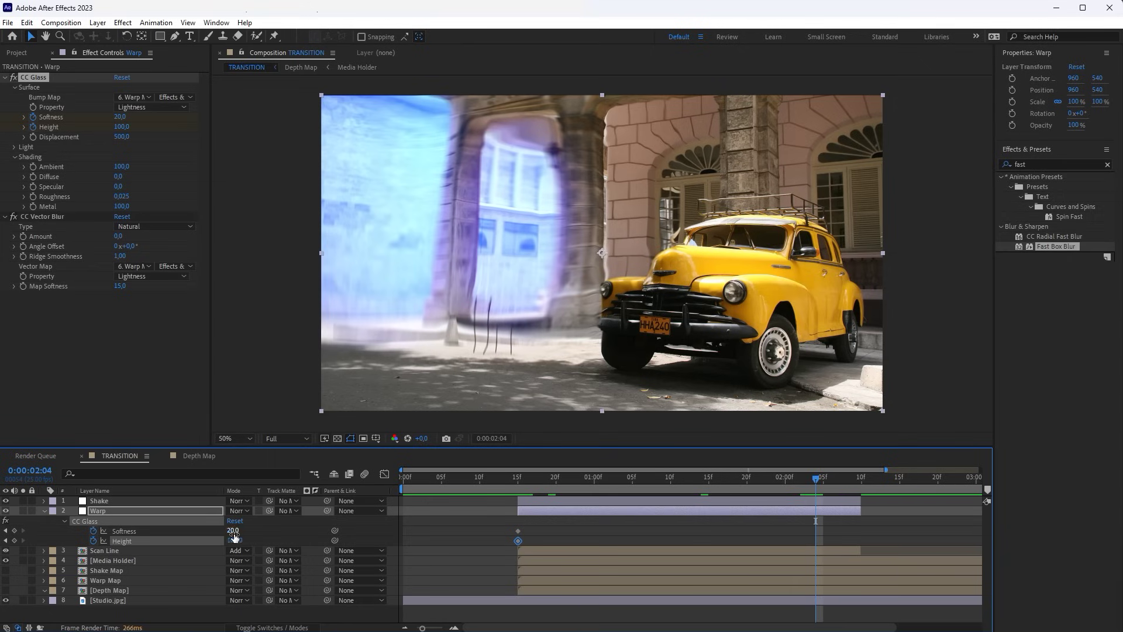
click(235, 540)
text(40)
key(Return)
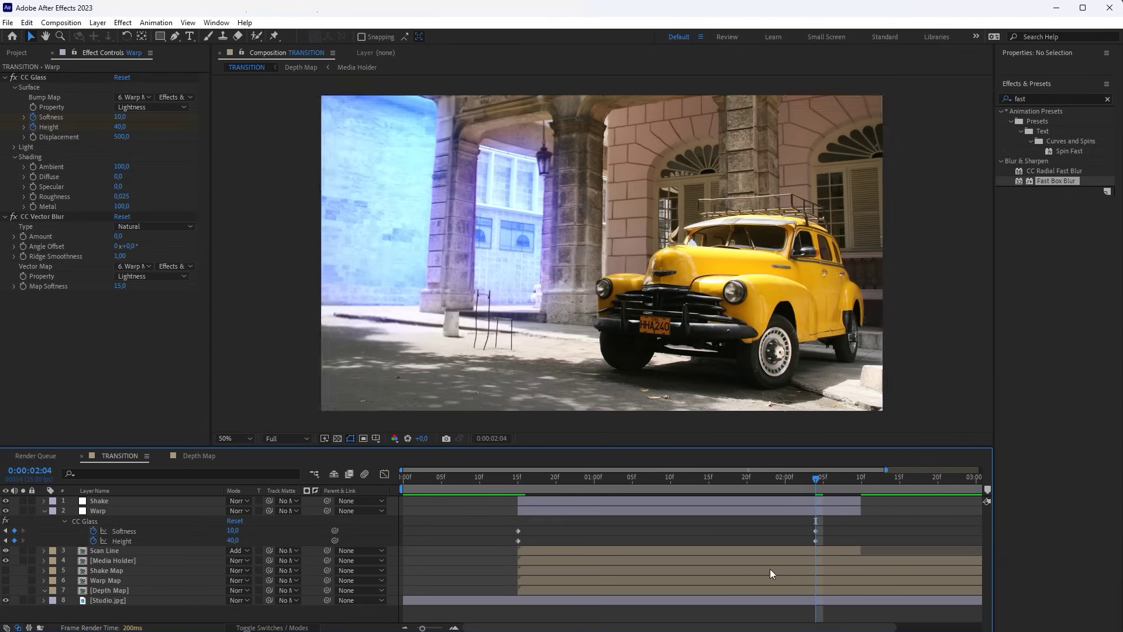
Apply Easy Ease to the Softness and Height keyframes and preview the transition.
right_click(816, 541)
mouse_move(936, 533)
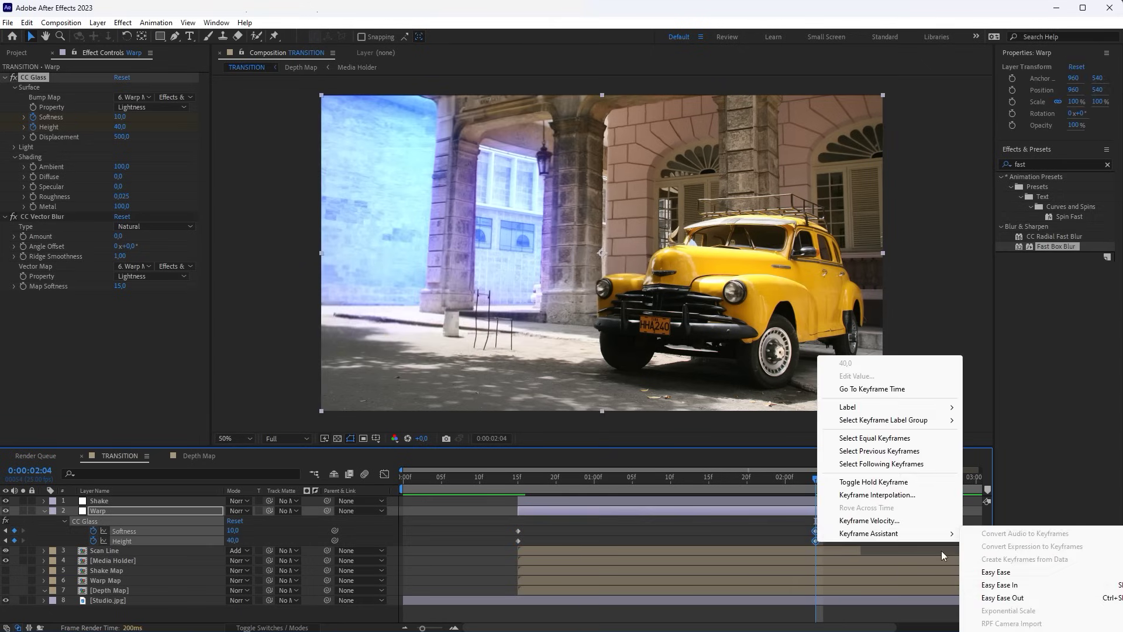
click(997, 585)
key(space)
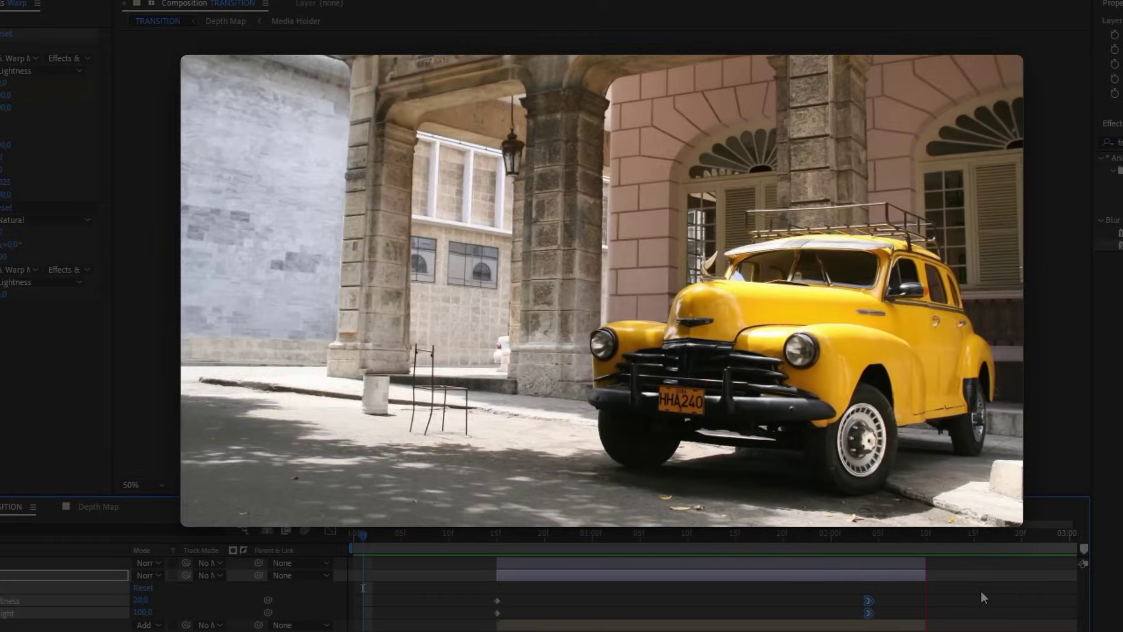
Set CC Vector Blur to Perpendicular with Amount 250 and Ridge Smoothness 0.95.
key(space)
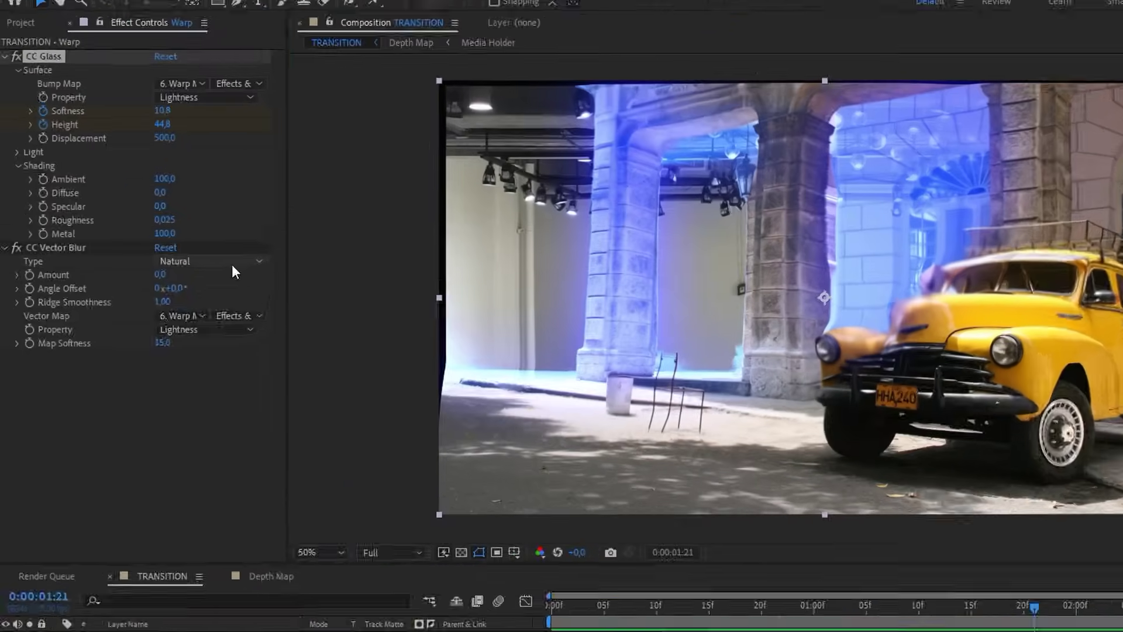
click(234, 268)
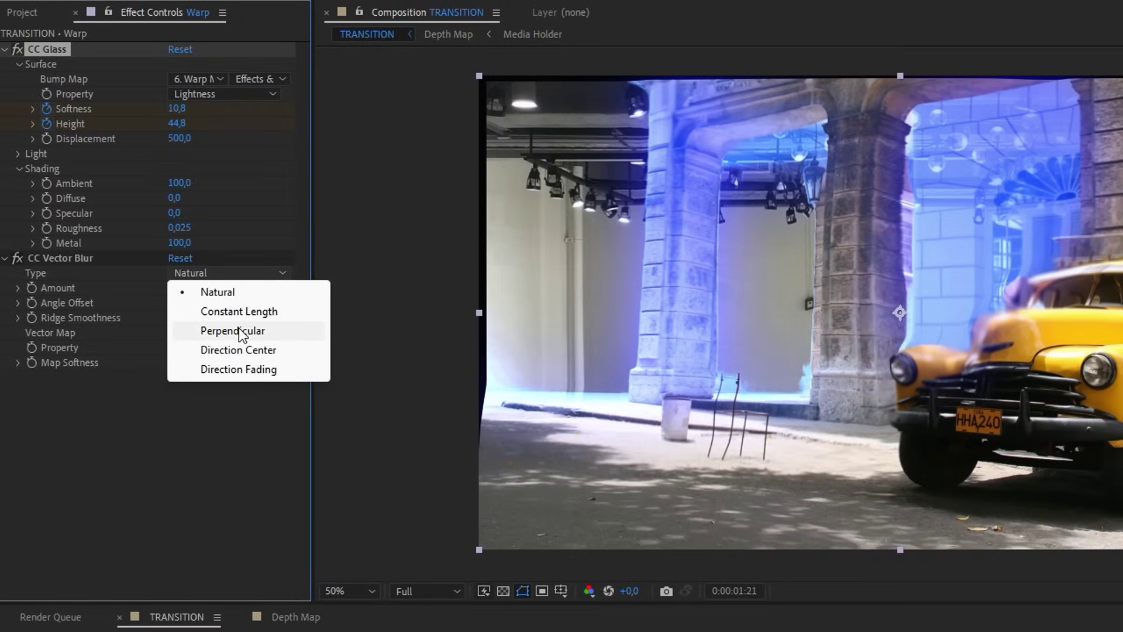
click(224, 314)
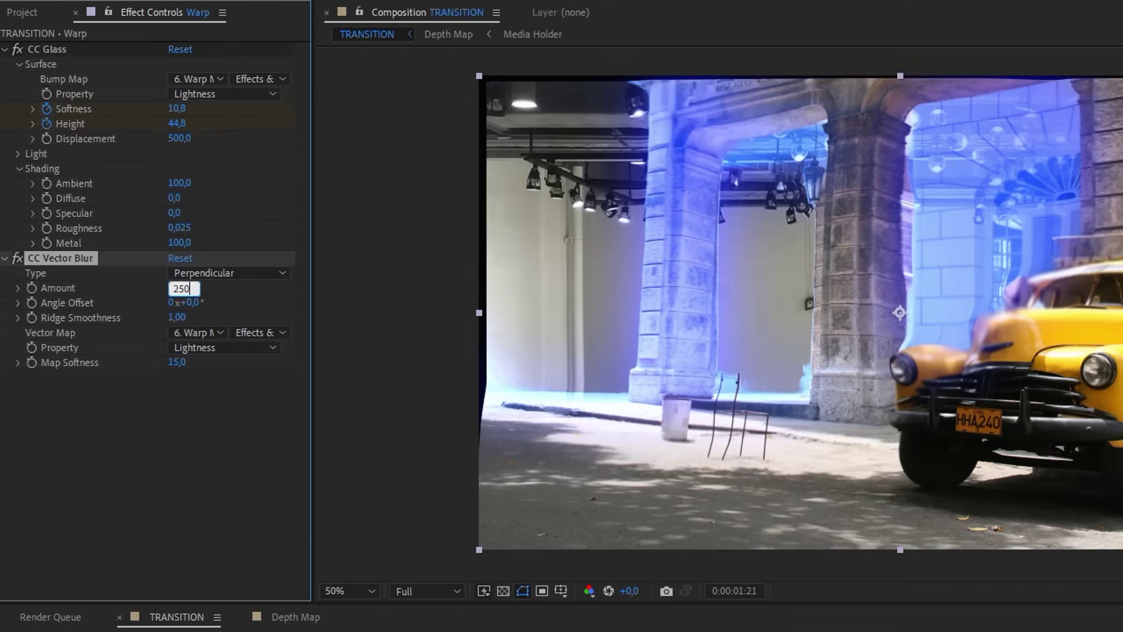
text(250)
click(172, 317)
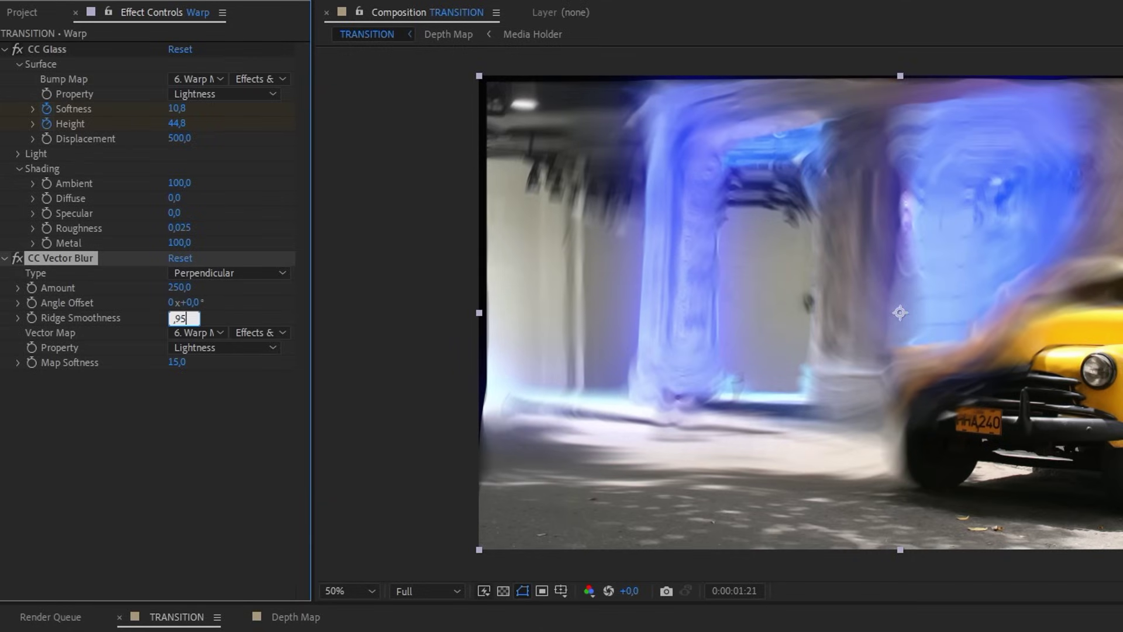
click(176, 362)
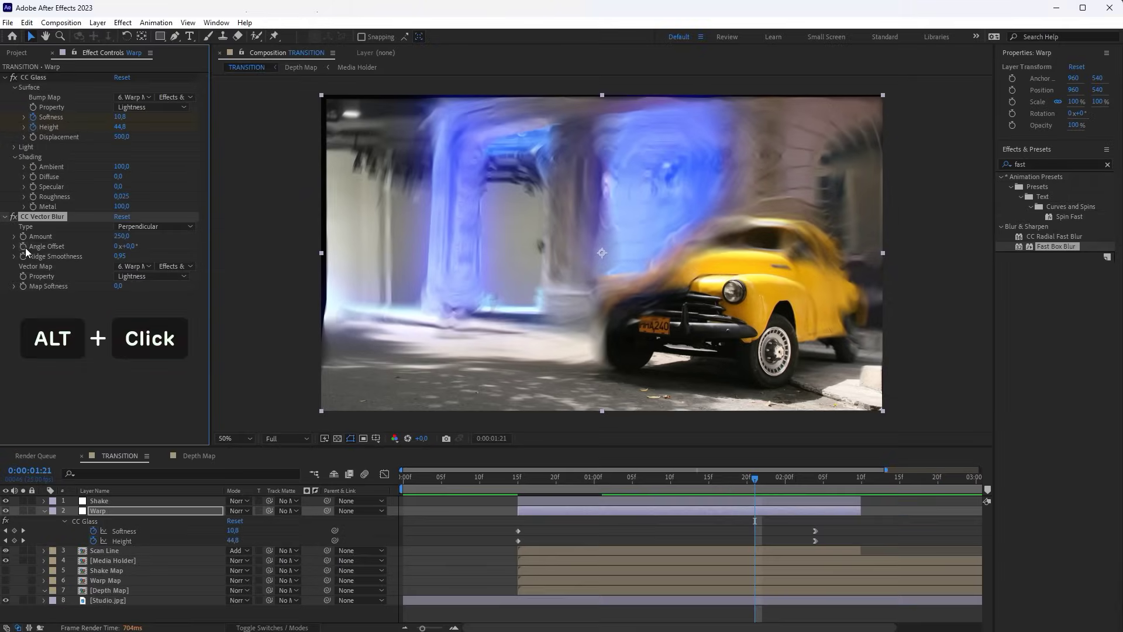
Drive Angle Offset with a wiggle(16,360) expression.
alt+click(32, 303)
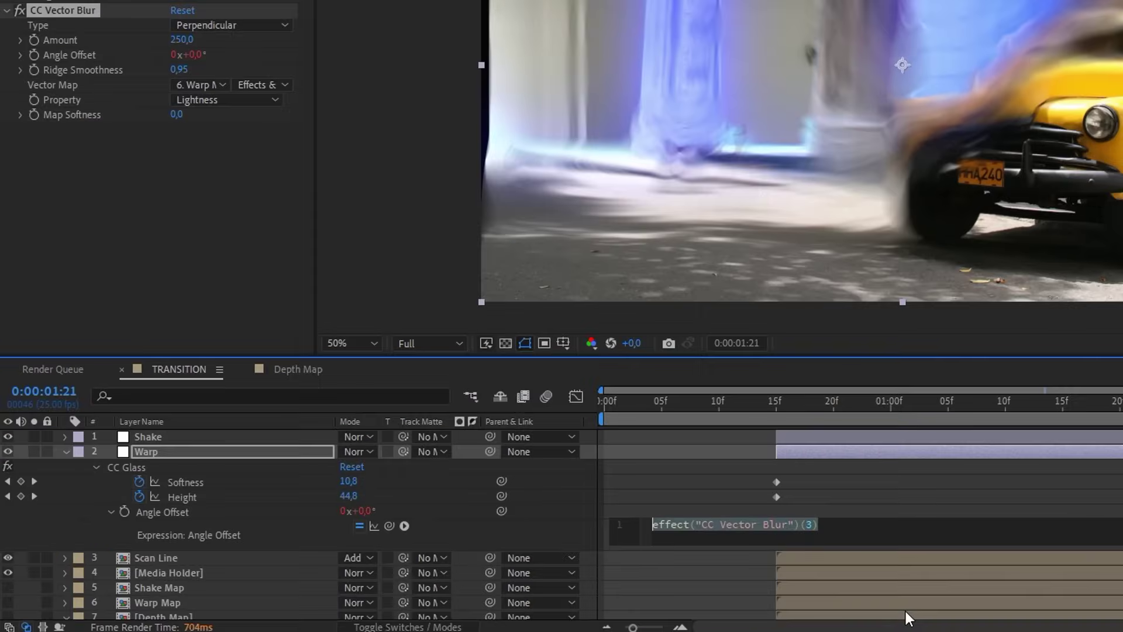
text(wigg)
key(Return)
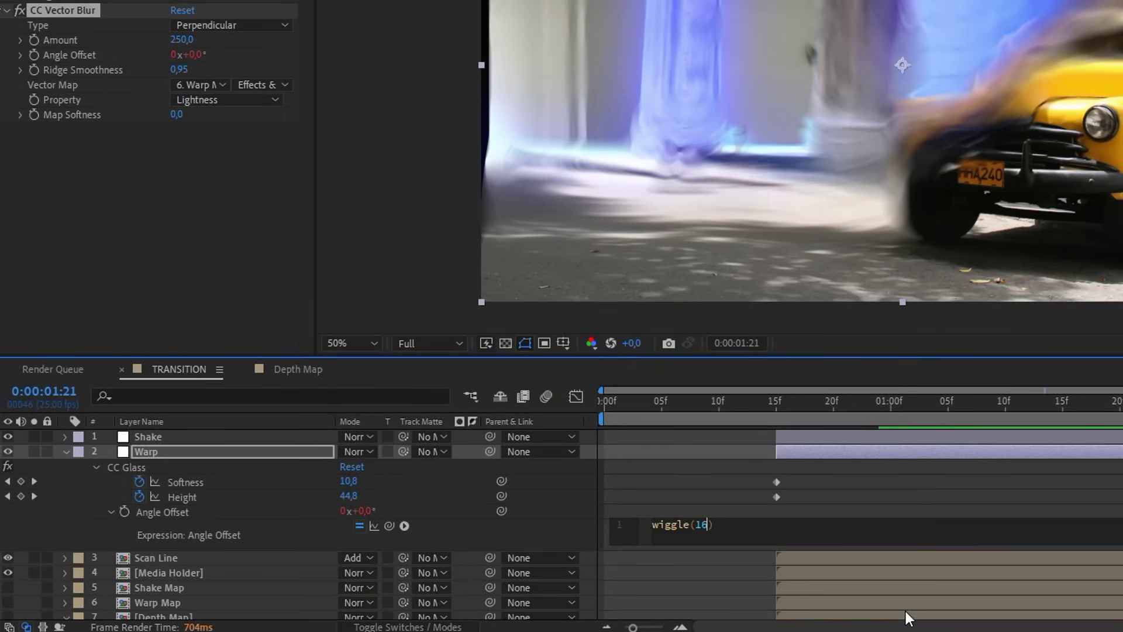
key(KP_Enter)
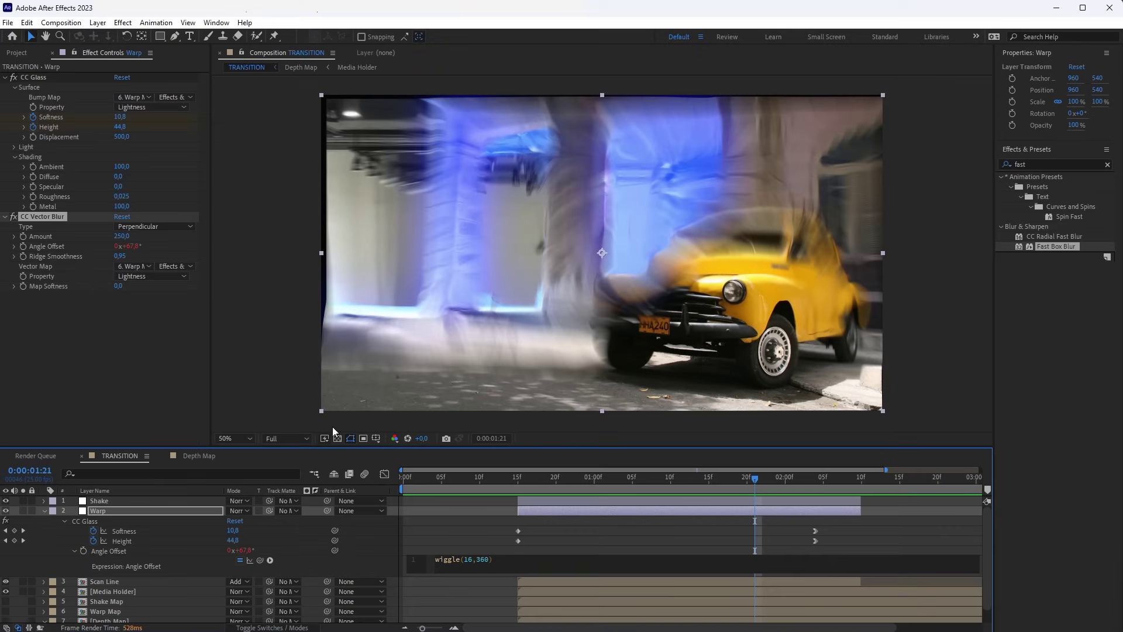
Keyframe CC Vector Blur Amount at 250 on 15f and 90 at 0:00:02:10.
click(51, 236)
click(519, 479)
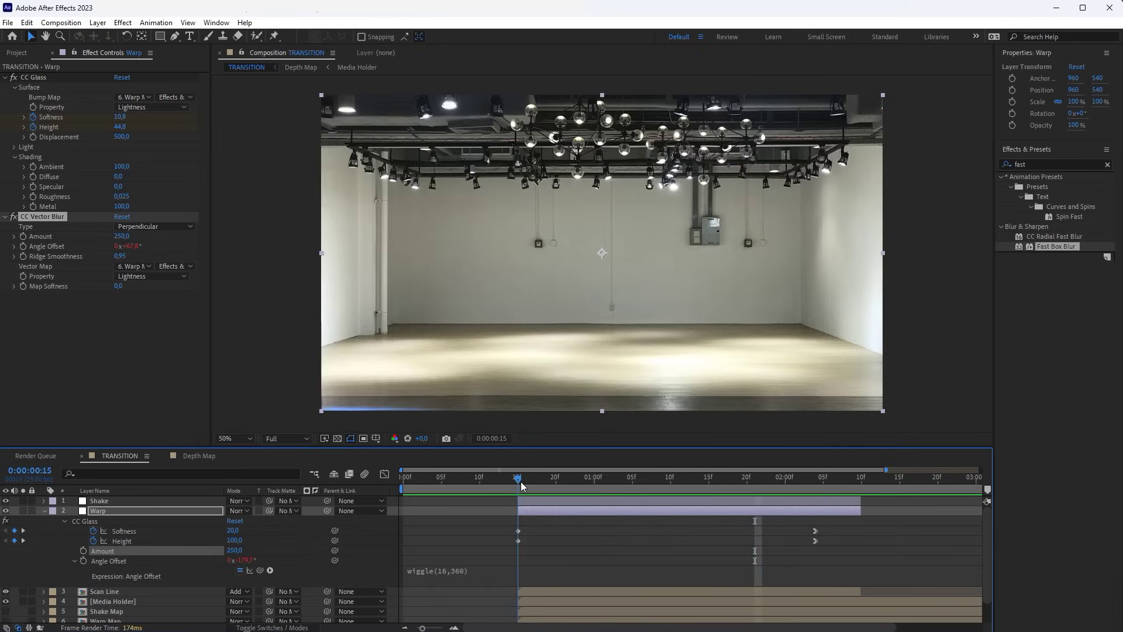
click(83, 551)
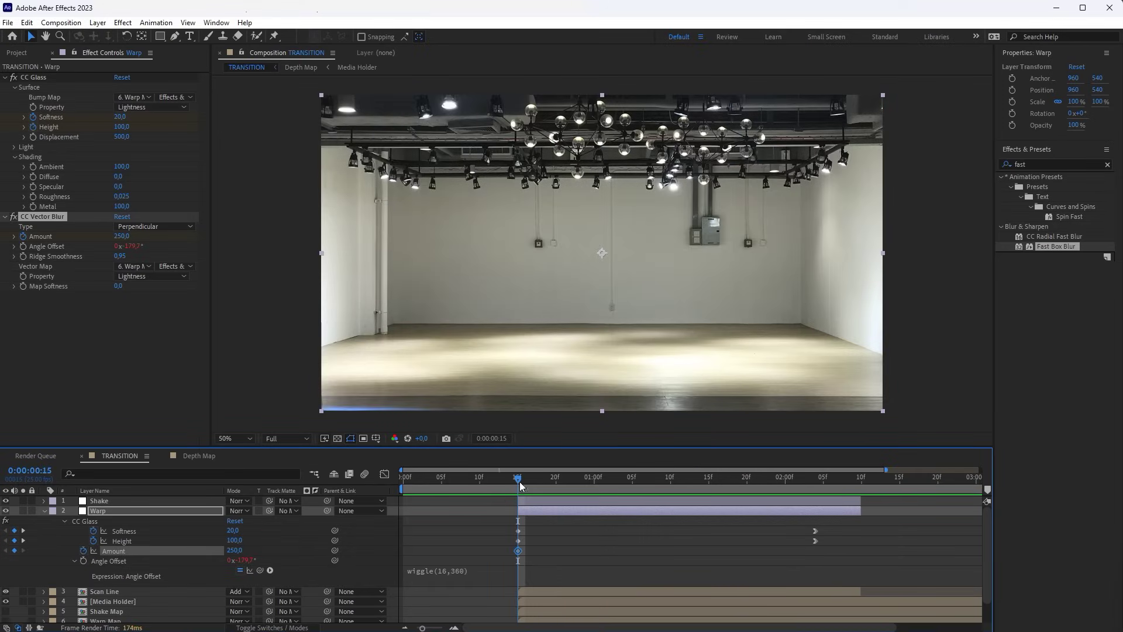
drag(520, 482, 858, 499)
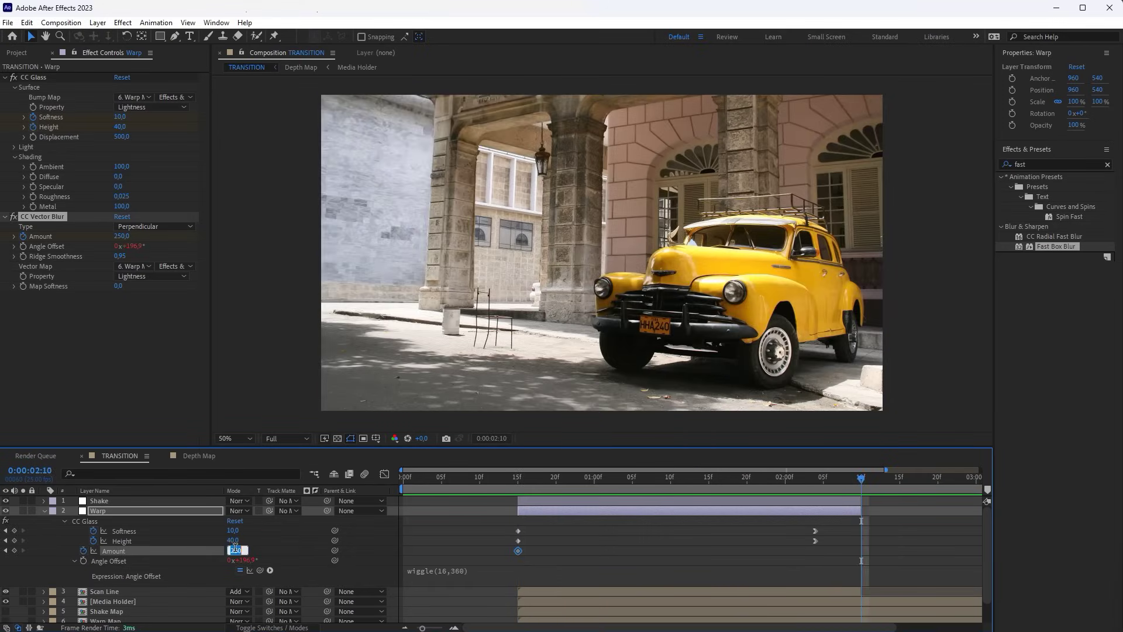
key(Return)
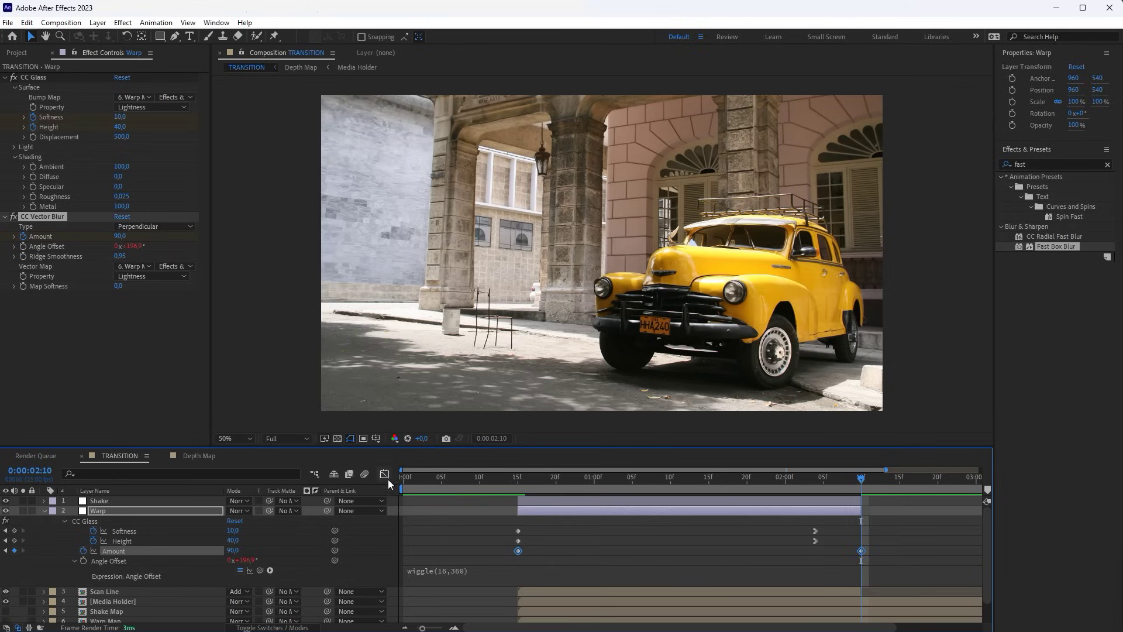
Ease the first Amount keyframe in the Graph Editor and lengthen its handle.
click(384, 474)
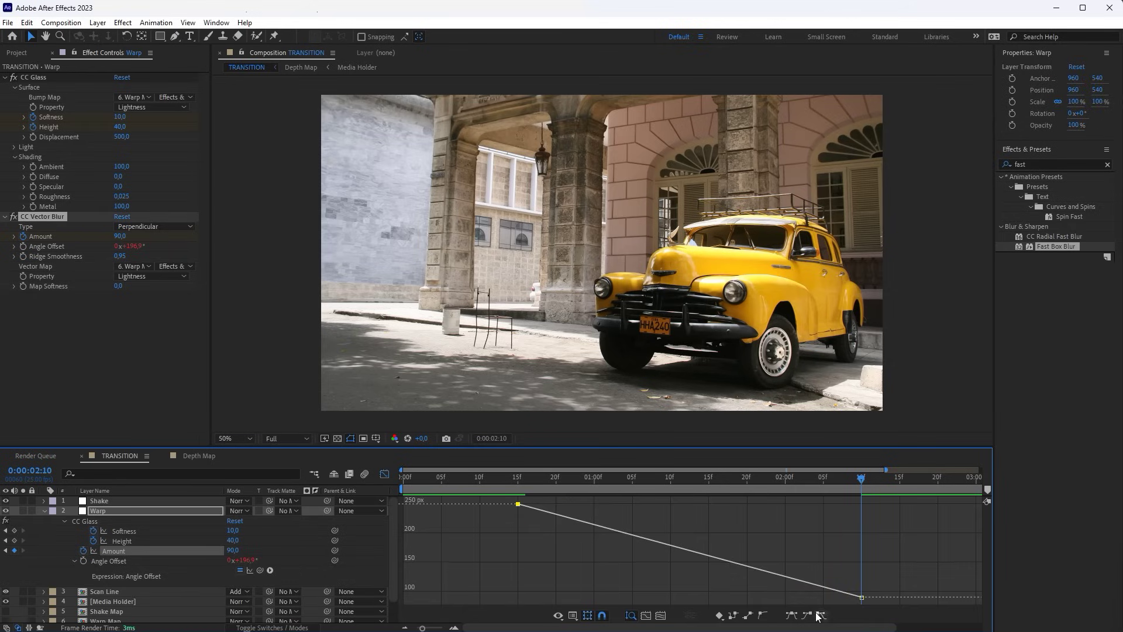
click(818, 614)
drag(636, 507, 819, 506)
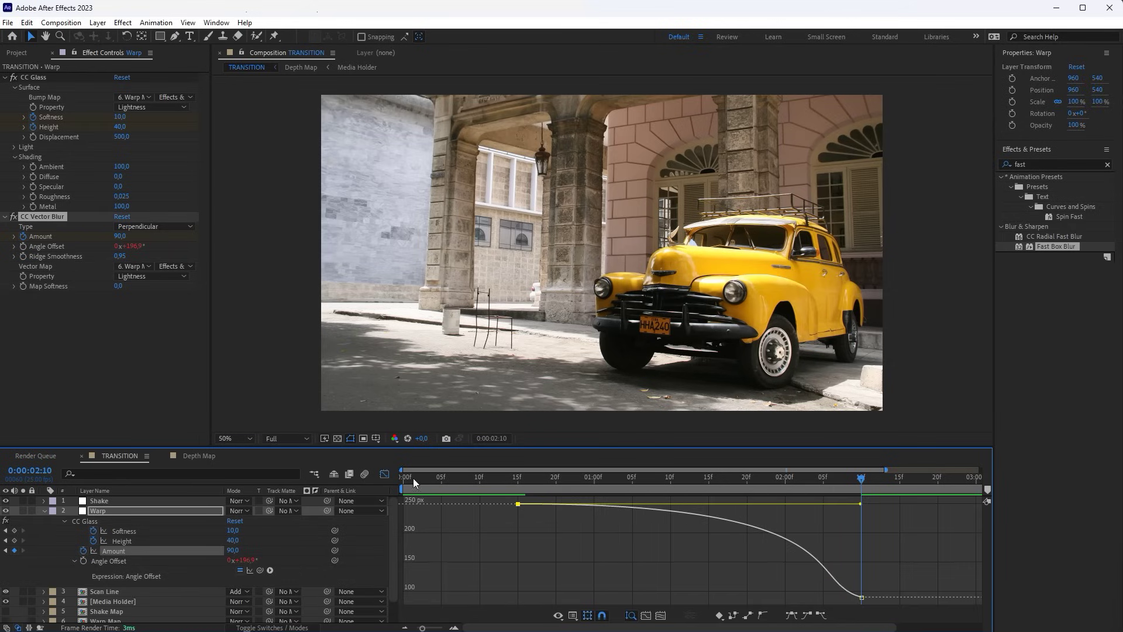
click(384, 474)
click(402, 477)
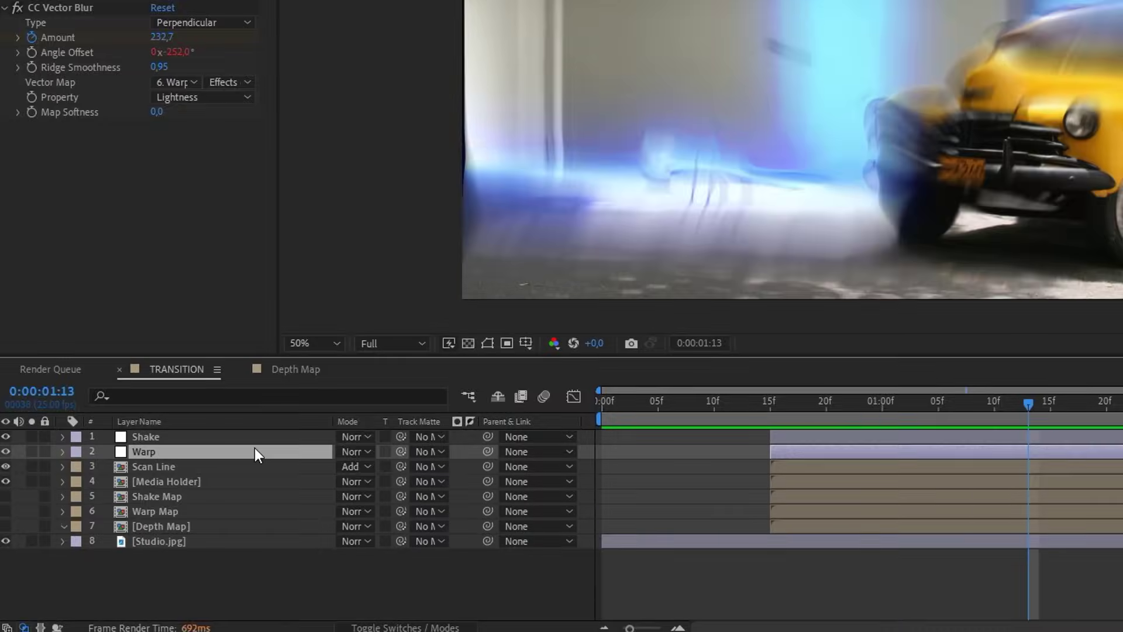
Duplicate Warp as an Aberrations layer and remove its CC Vector Blur.
key(ctrl+d)
key(Return)
text(Aberrations)
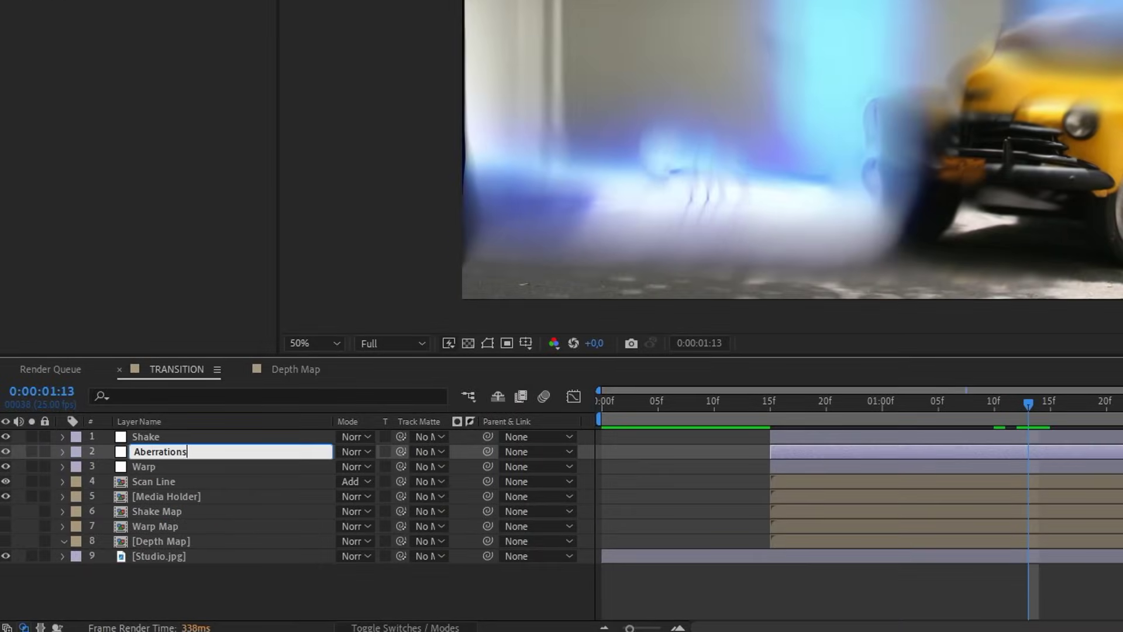
key(Return)
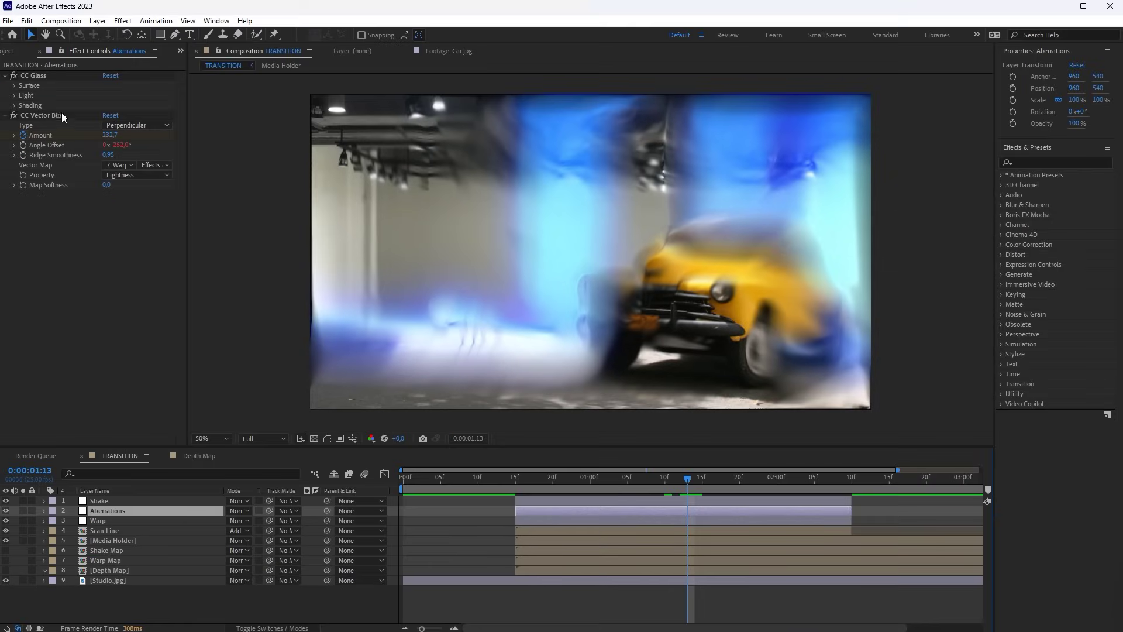
click(63, 117)
key(Delete)
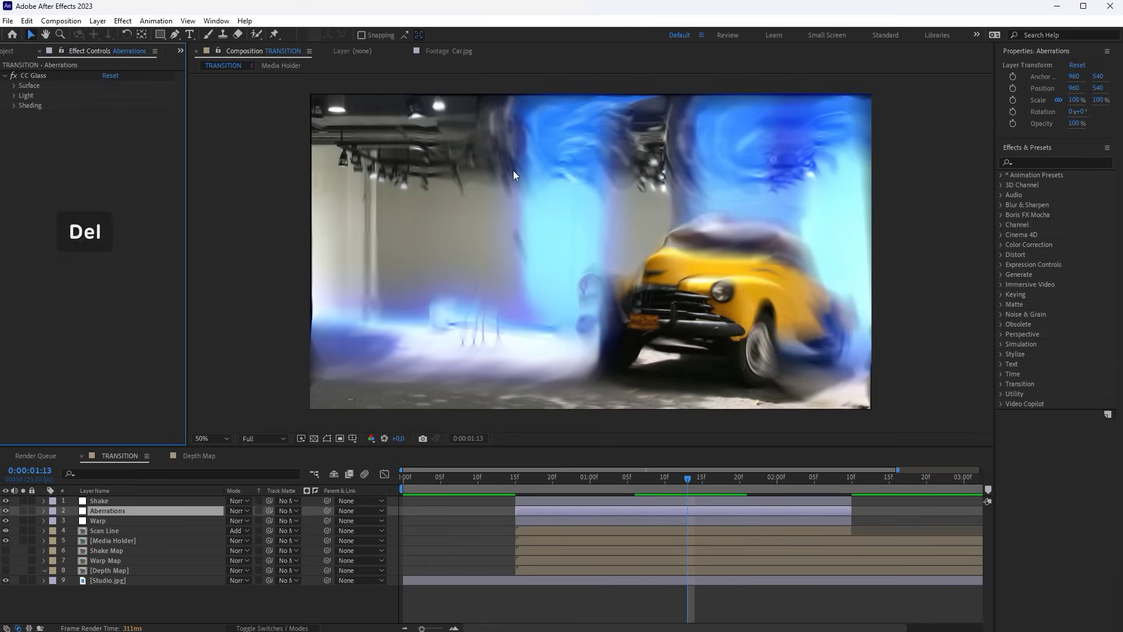
Add two Set Channels effects taking green and red channels from Aberrations.
click(1052, 162)
text(set)
drag(1055, 264, 591, 251)
key(ctrl+d)
click(125, 145)
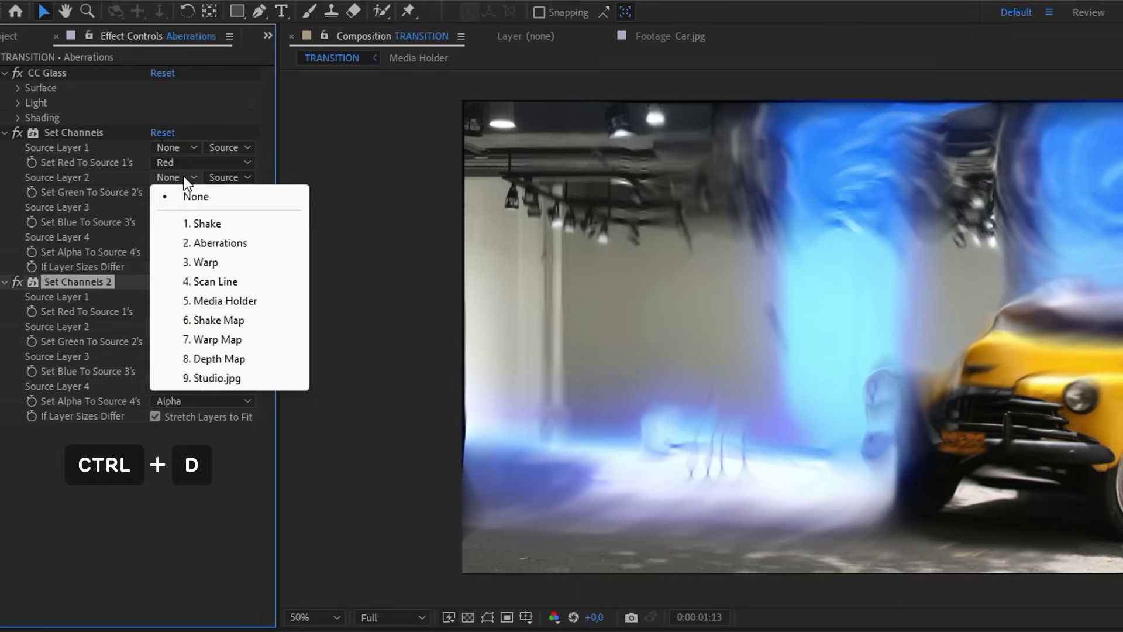
click(197, 242)
click(182, 297)
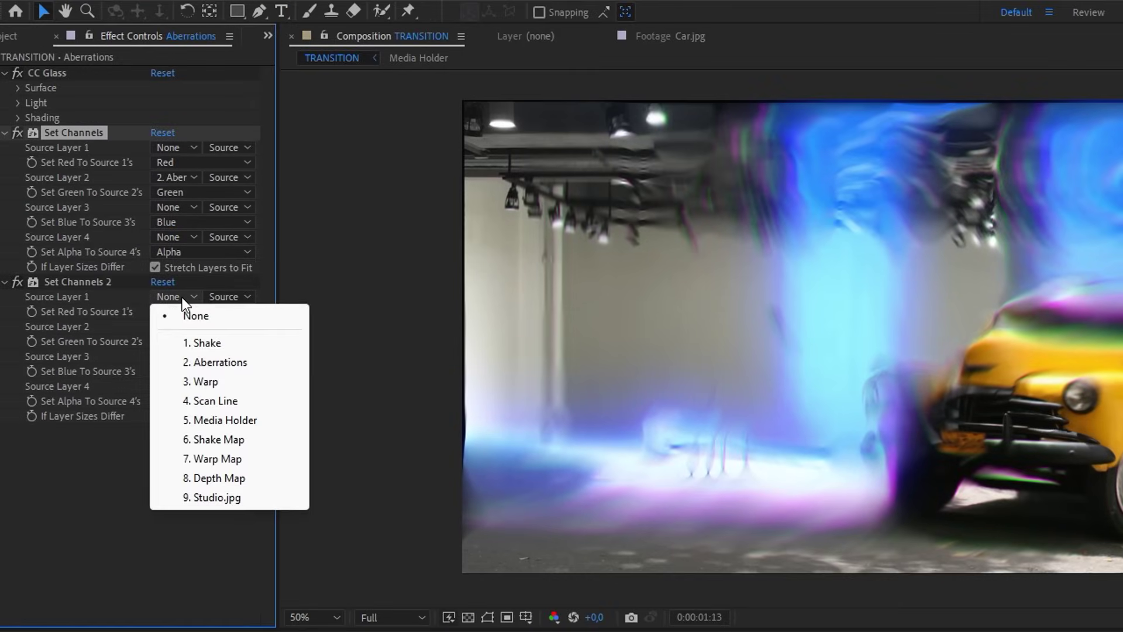
click(217, 362)
Place a CC Glass copy between the Set Channels effects with Displacement -500.
click(54, 75)
key(ctrl+d)
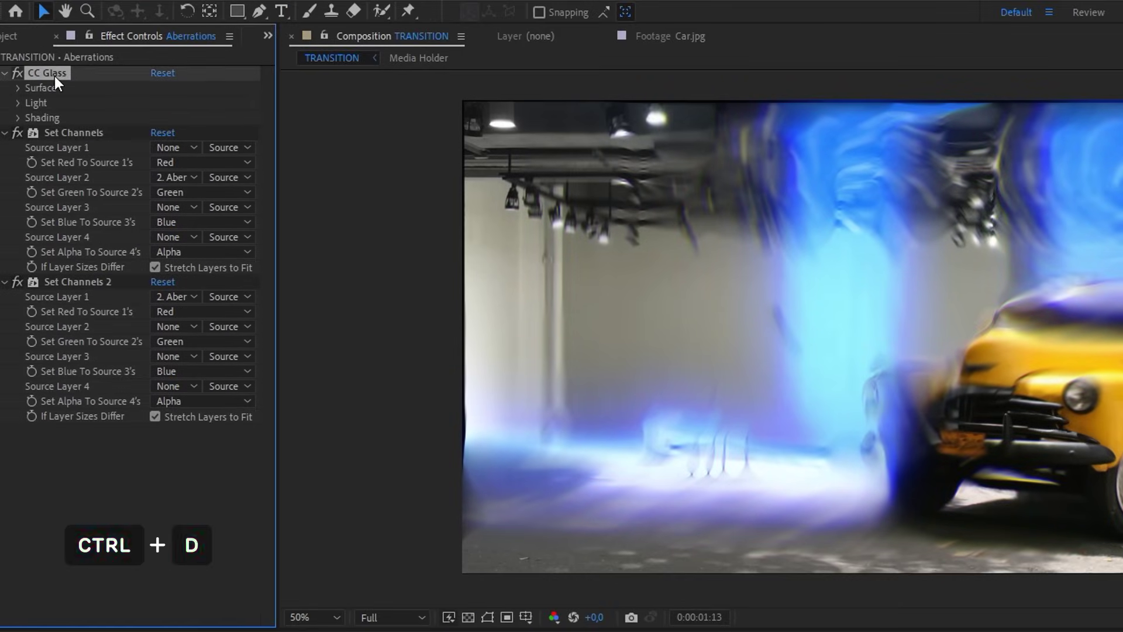
drag(59, 132, 83, 292)
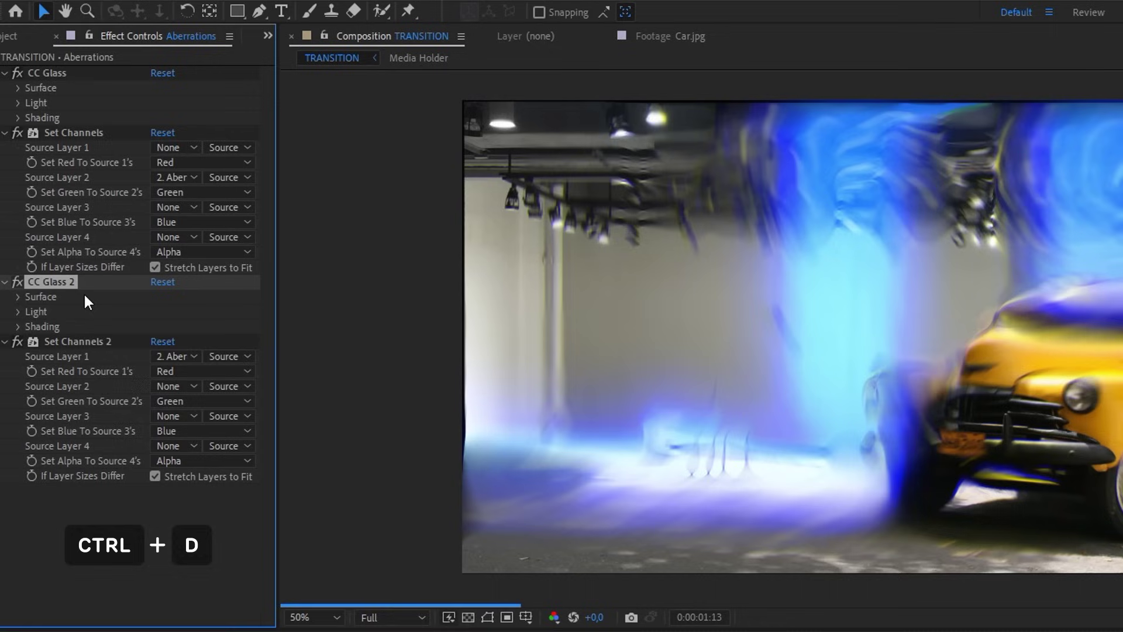
click(17, 297)
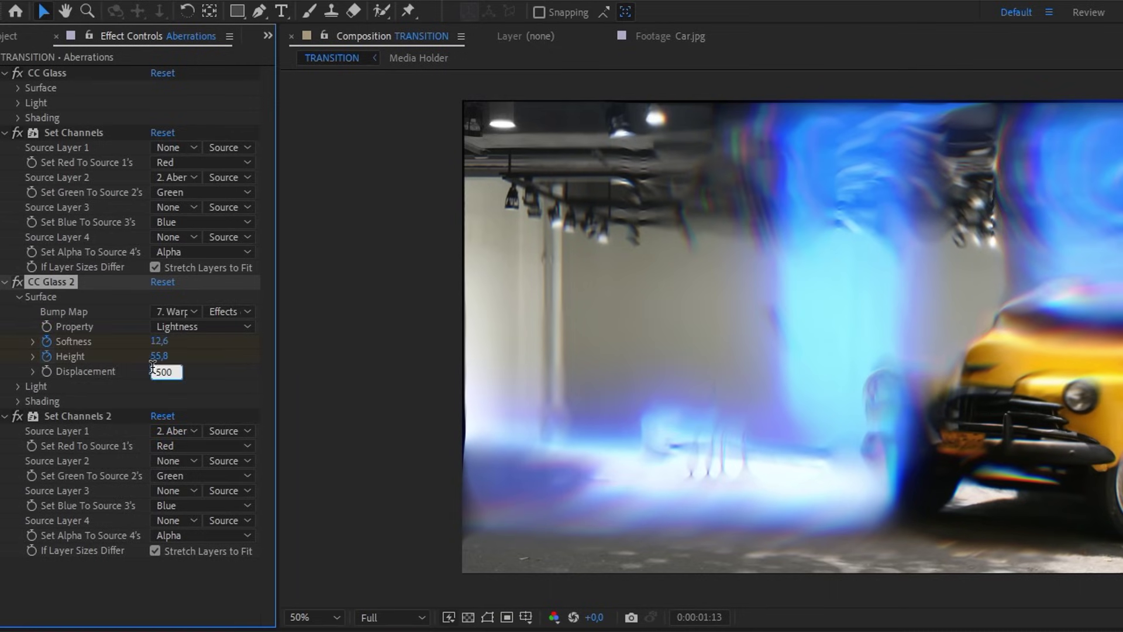
key(Return)
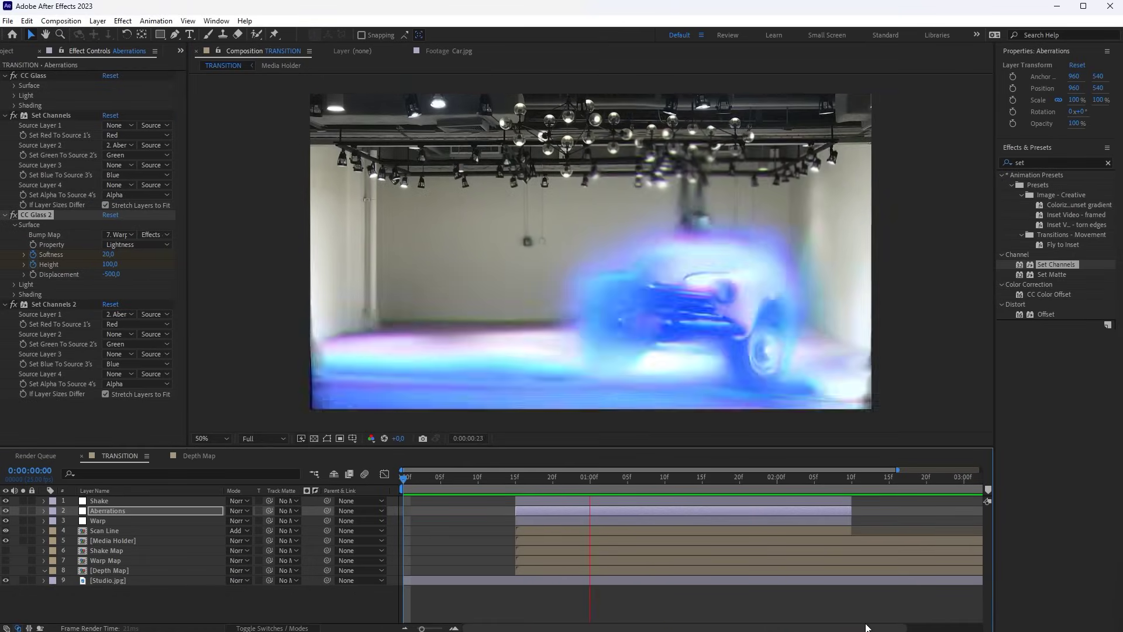
Show the transparency grid and add Shift Channels to Shake with alpha Full On.
key(space)
click(313, 438)
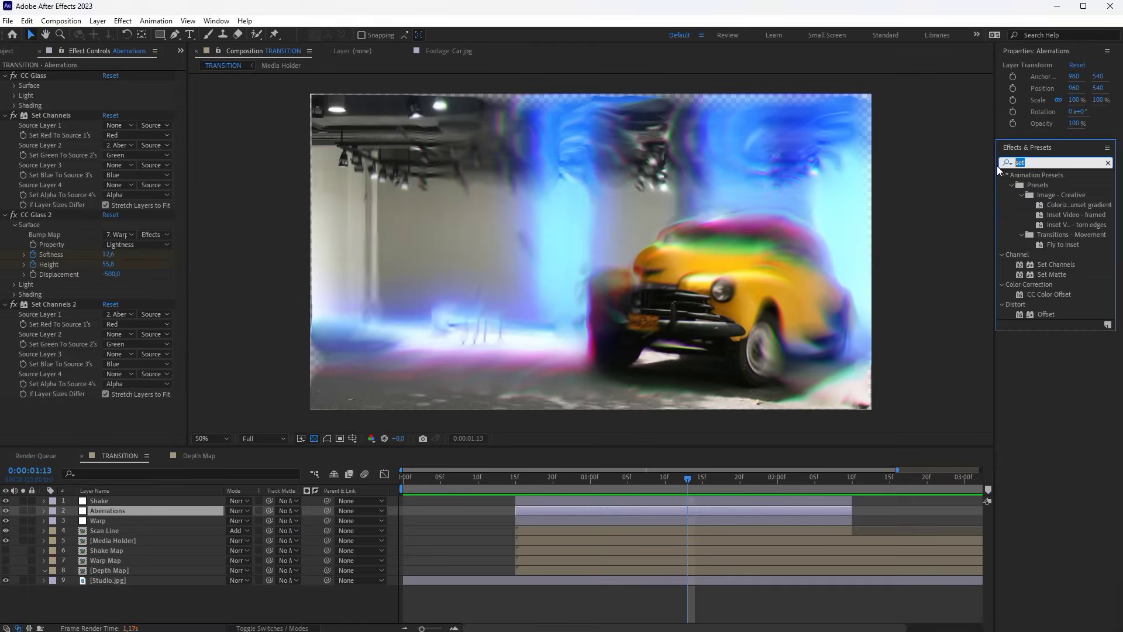
text(shi)
drag(1056, 265, 184, 502)
click(132, 194)
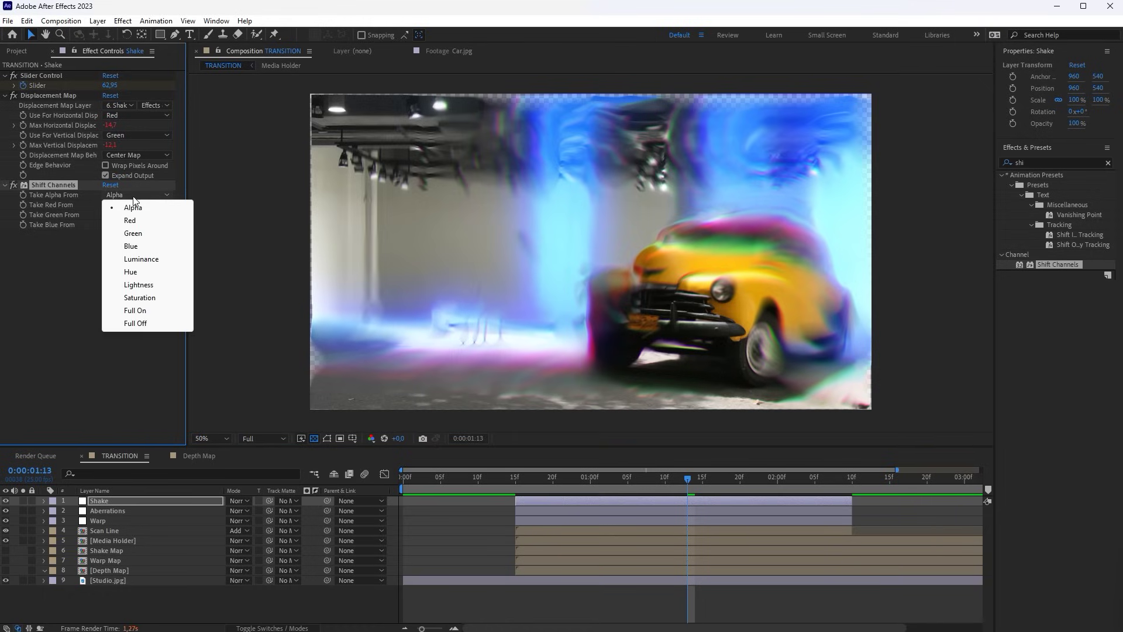
click(146, 311)
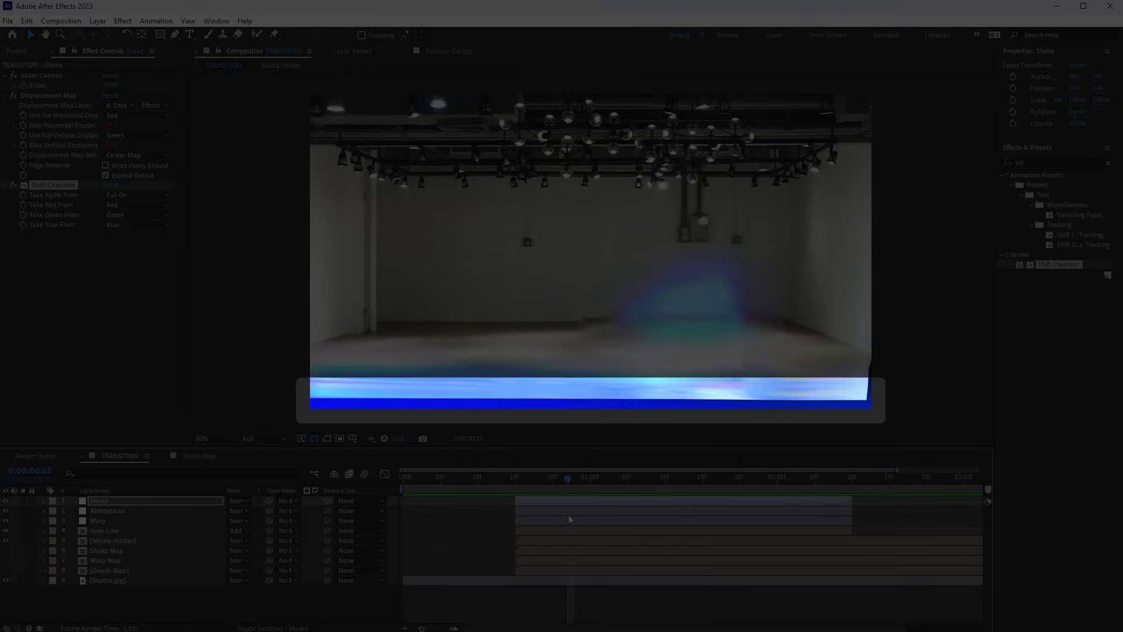
Add Motion Tile to Shake with Mirror Edges, Output Width 109 and Height 115.
click(1014, 162)
text(til)
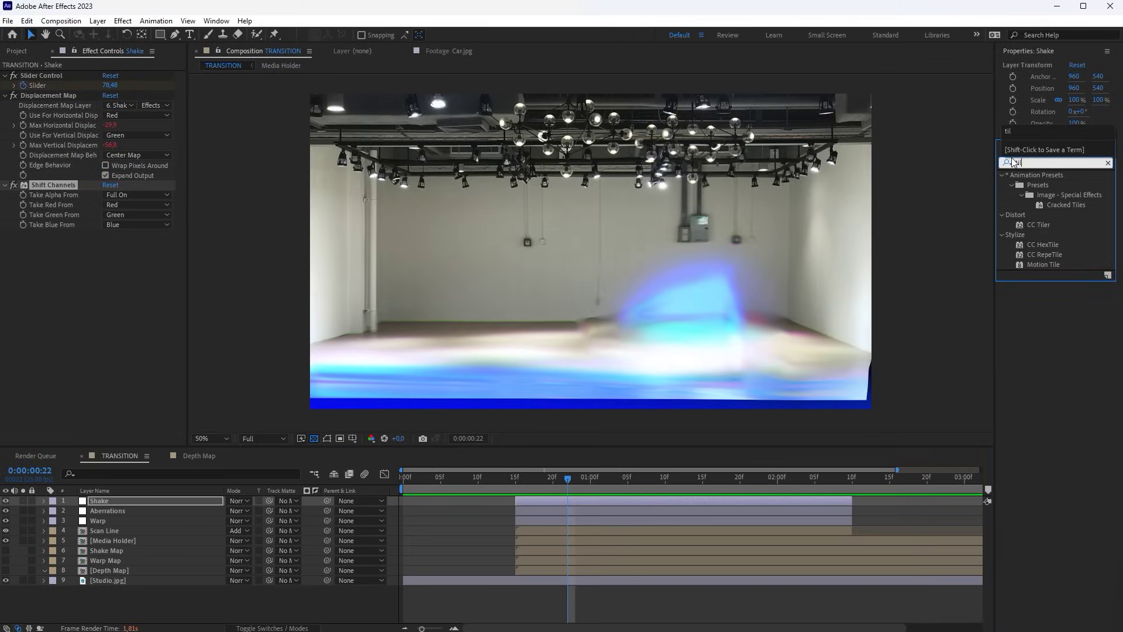
drag(1042, 264, 89, 92)
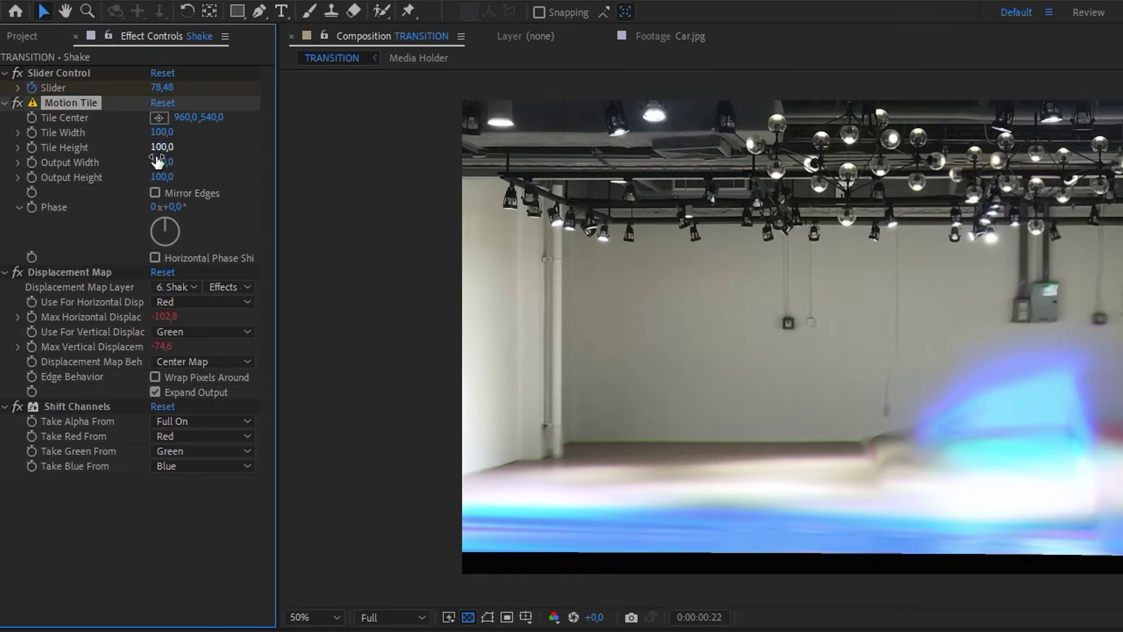
click(155, 194)
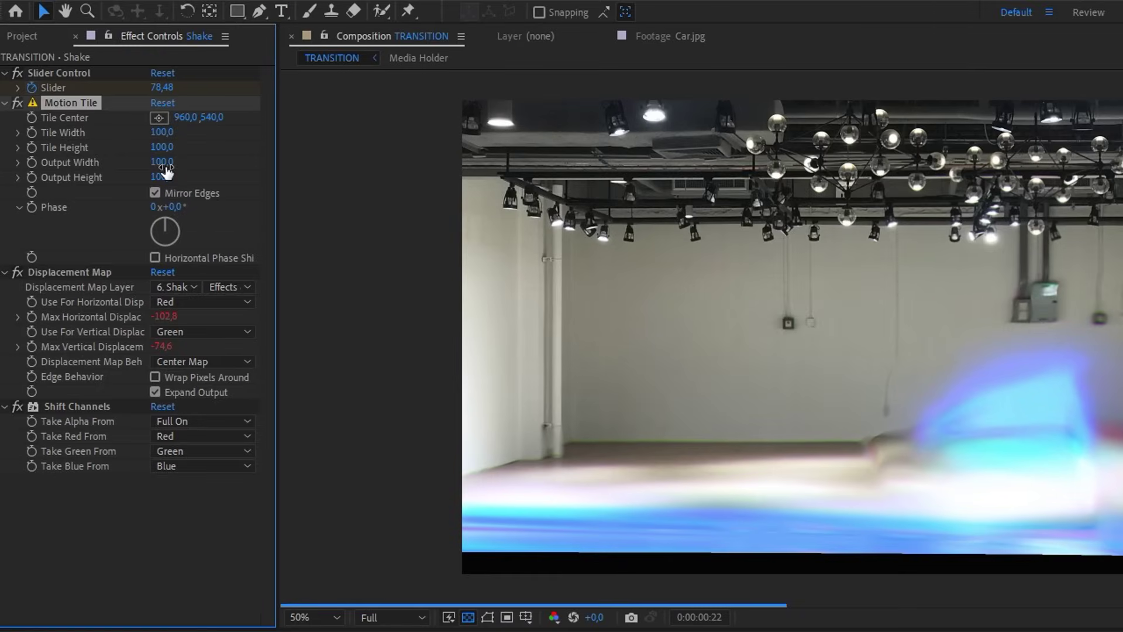
drag(174, 163, 178, 175)
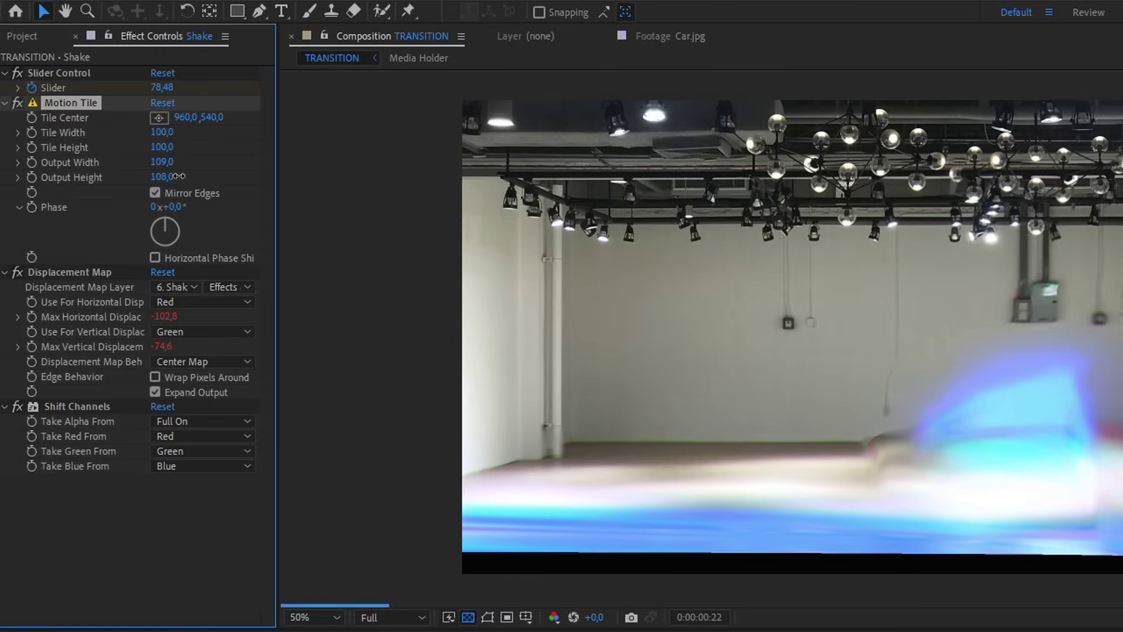
key(space)
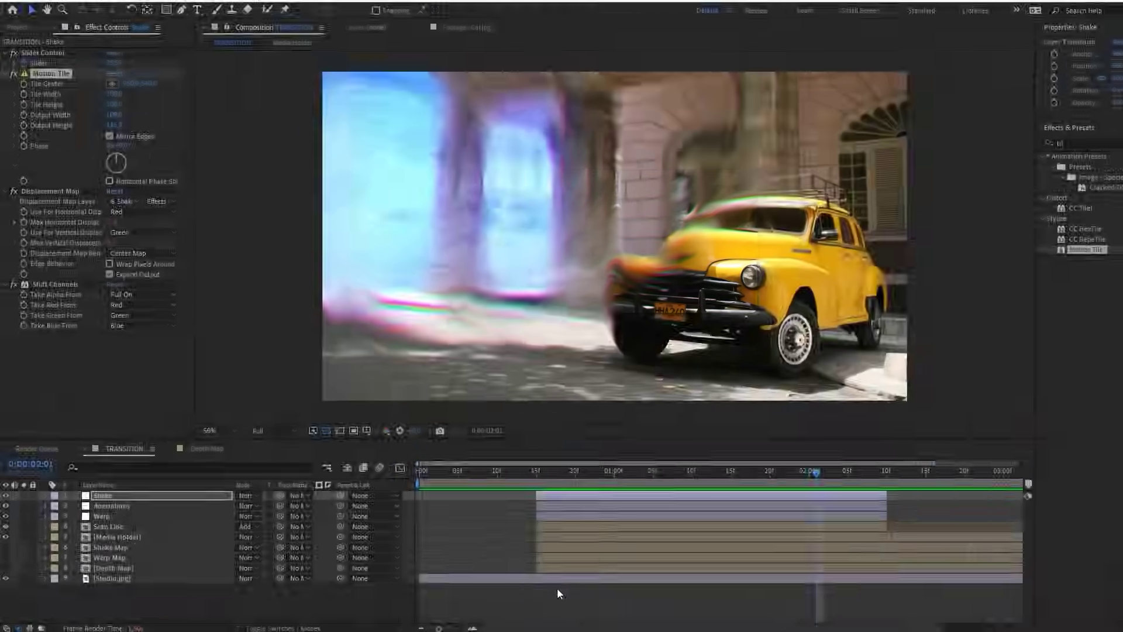
Duplicate [Media Holder] to layer 2 and shift its Transition Completion keyframes later.
click(174, 540)
key(ctrl+d)
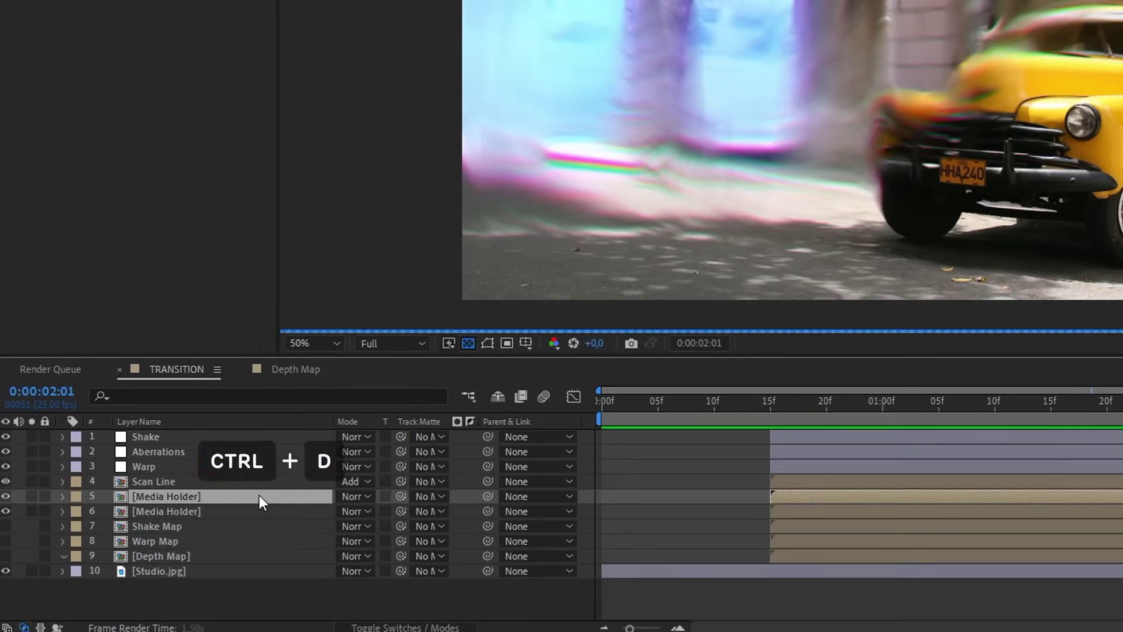
drag(258, 496, 277, 450)
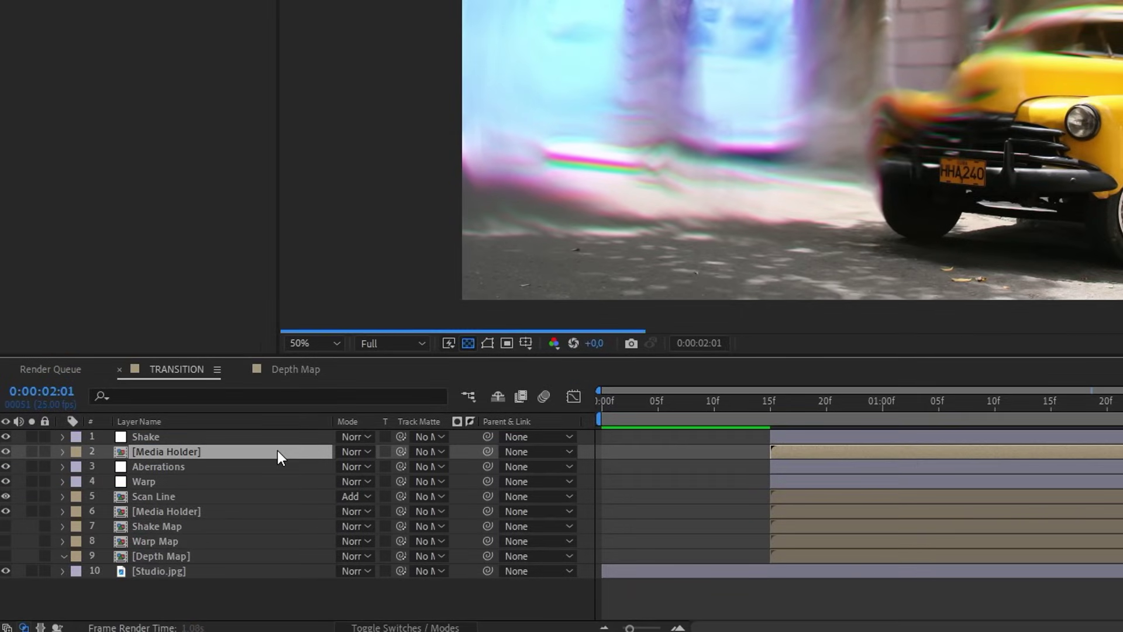
key(u)
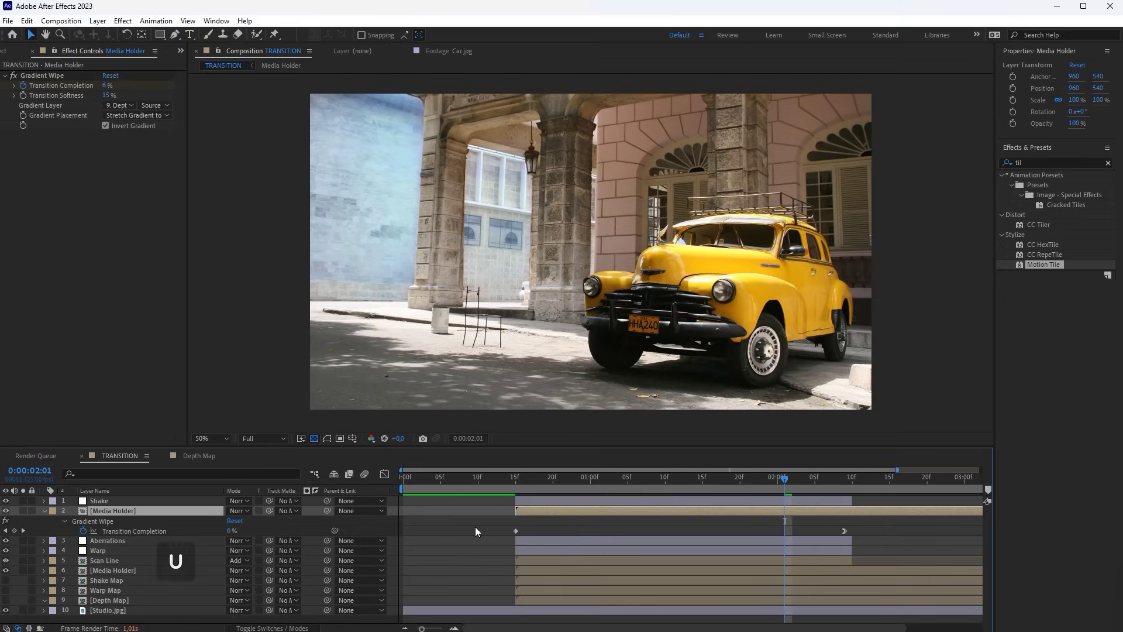
drag(475, 527, 908, 533)
drag(537, 535, 573, 535)
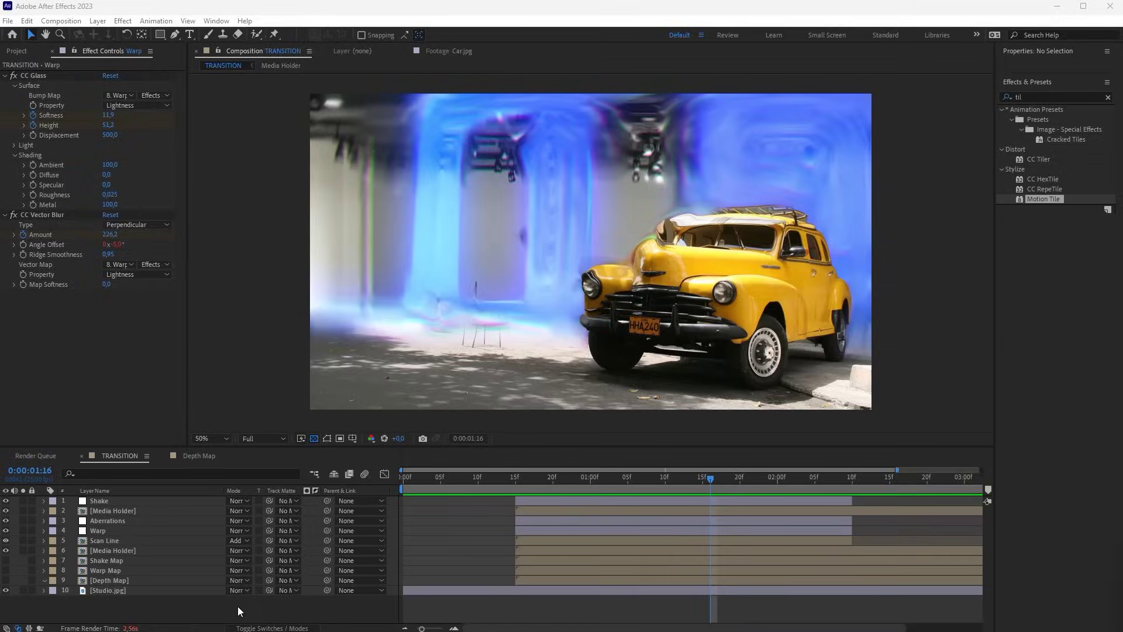
Duplicate Warp to the top as Fine Distortions and delete its CC Vector Blur.
click(148, 530)
key(ctrl+d)
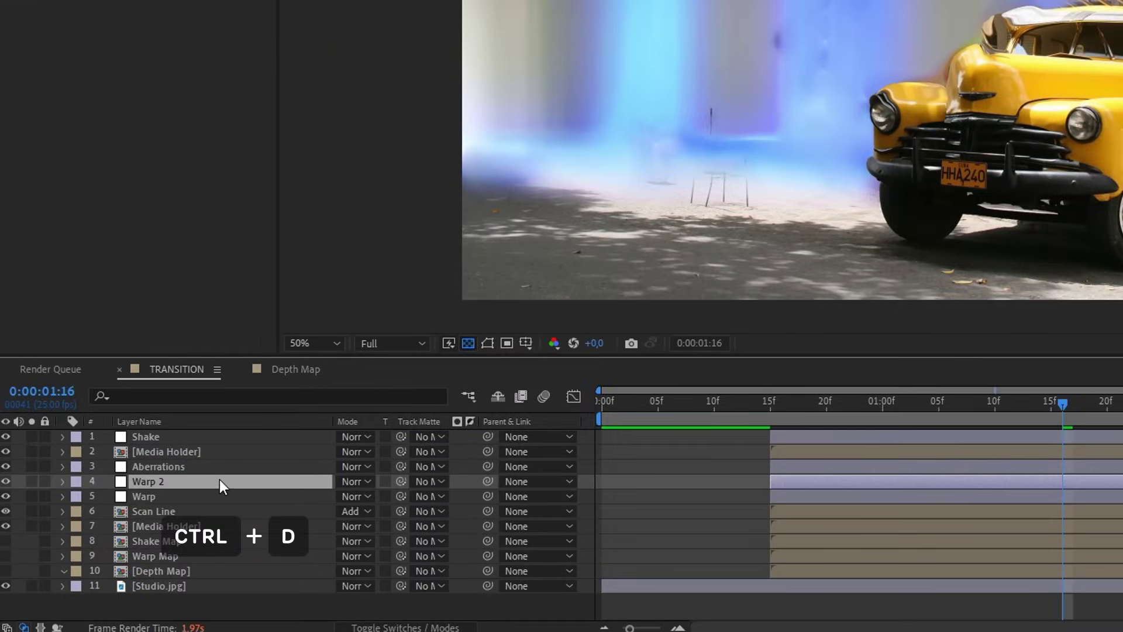
drag(148, 530, 148, 499)
drag(220, 438, 220, 438)
key(Return)
text(Fine Distortio)
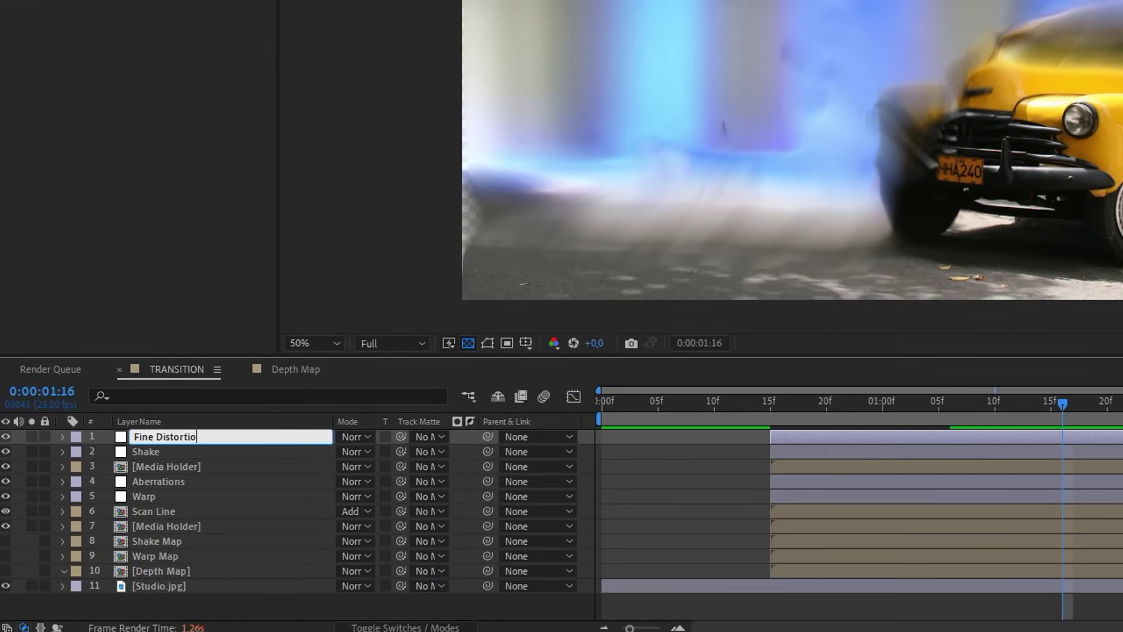
text(ns)
key(Return)
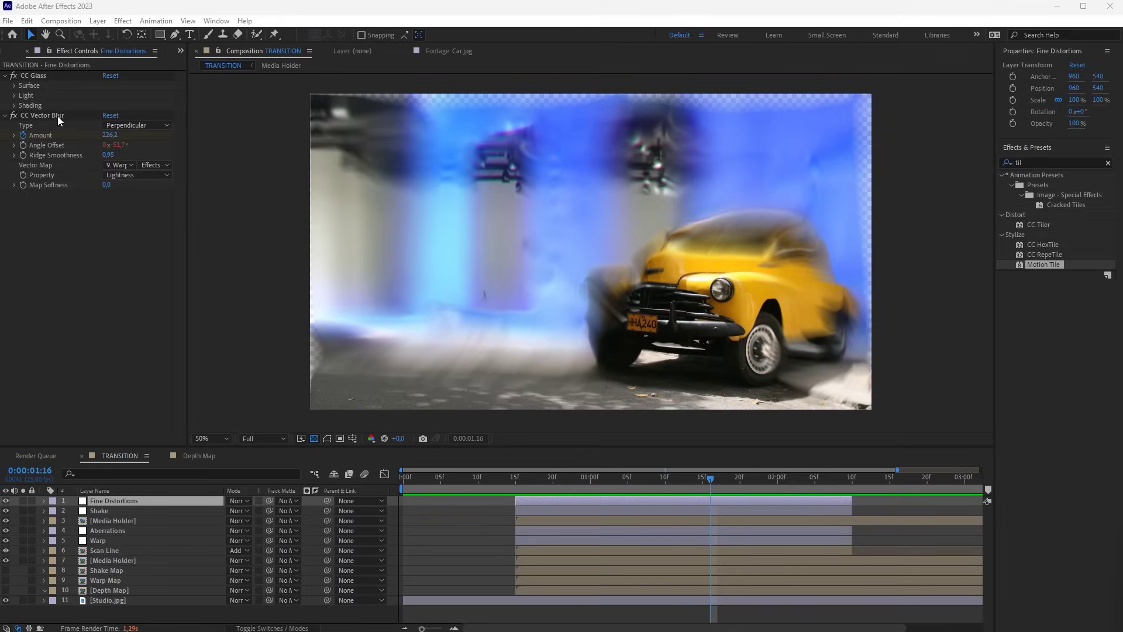
click(57, 116)
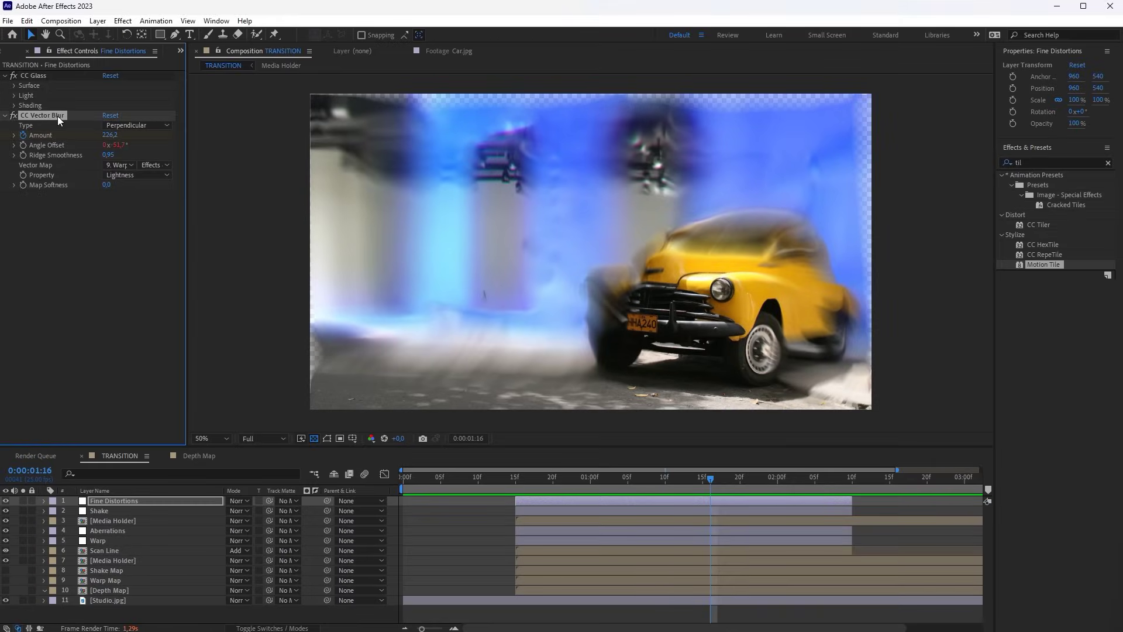
key(Delete)
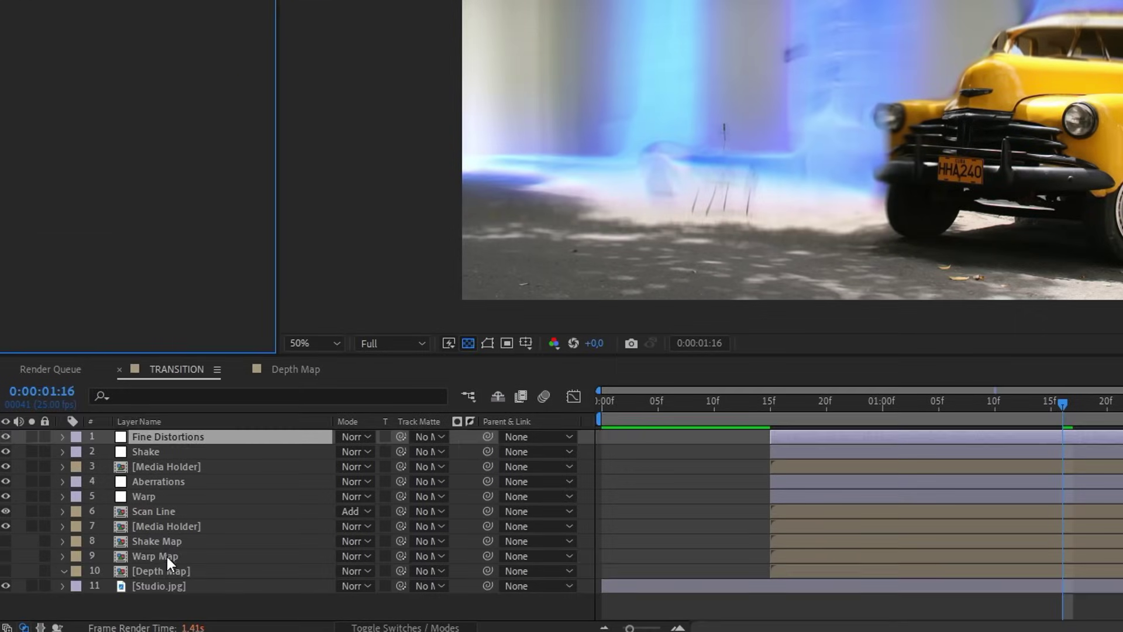
Duplicate Warp Map as 'Fine Distortions Map' and solo it.
click(114, 580)
key(ctrl+d)
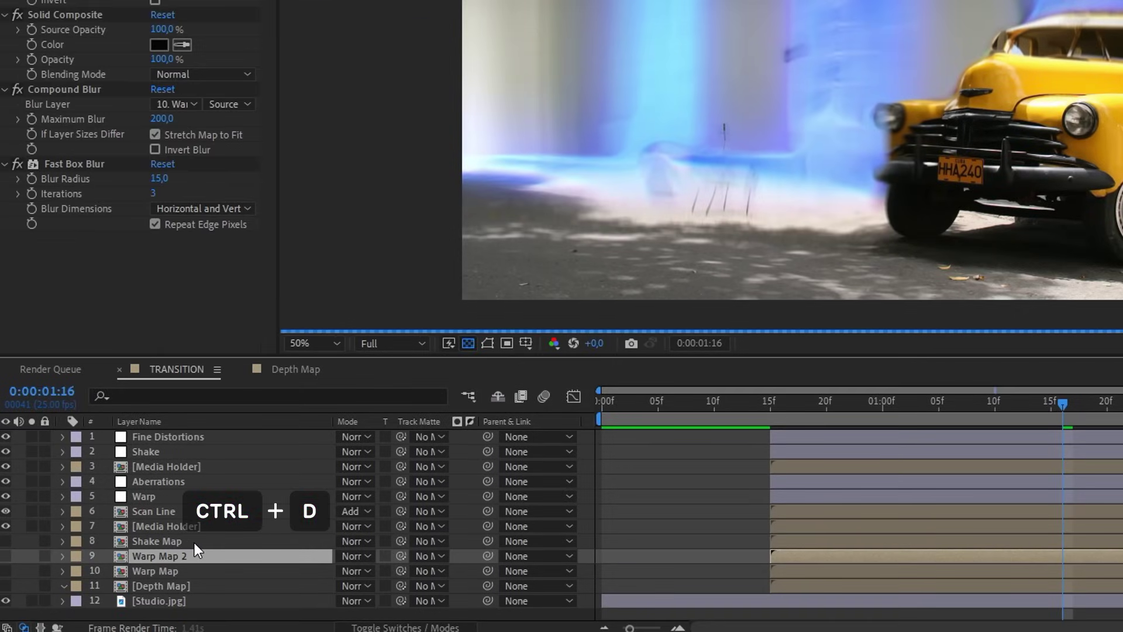
key(Return)
text(Fine Distort)
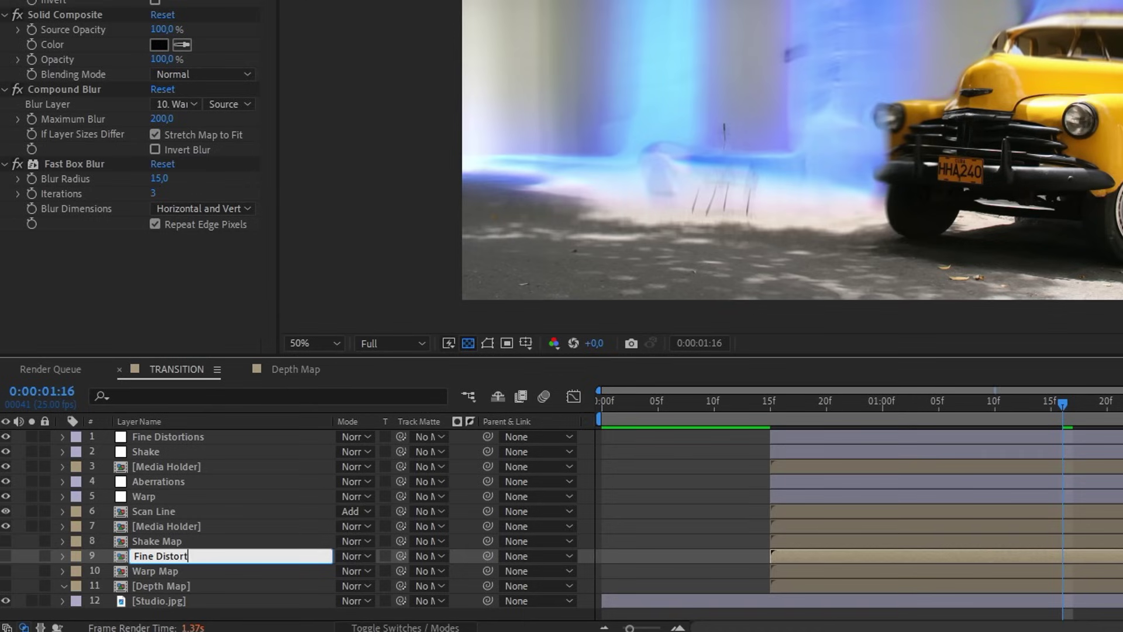
text(ions Map)
key(Return)
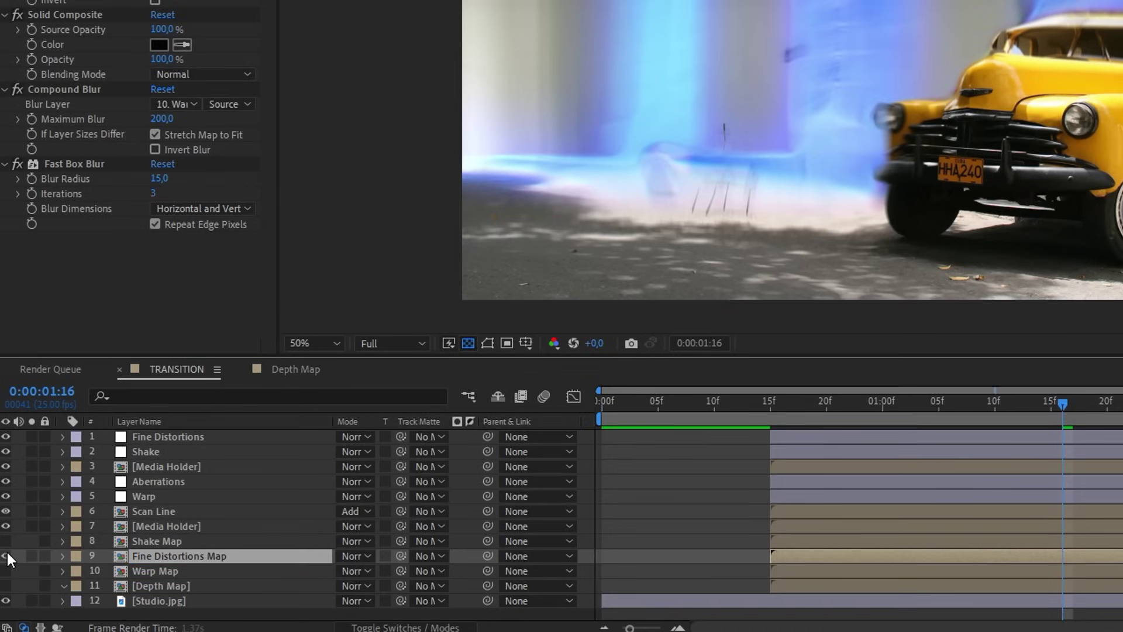
click(31, 555)
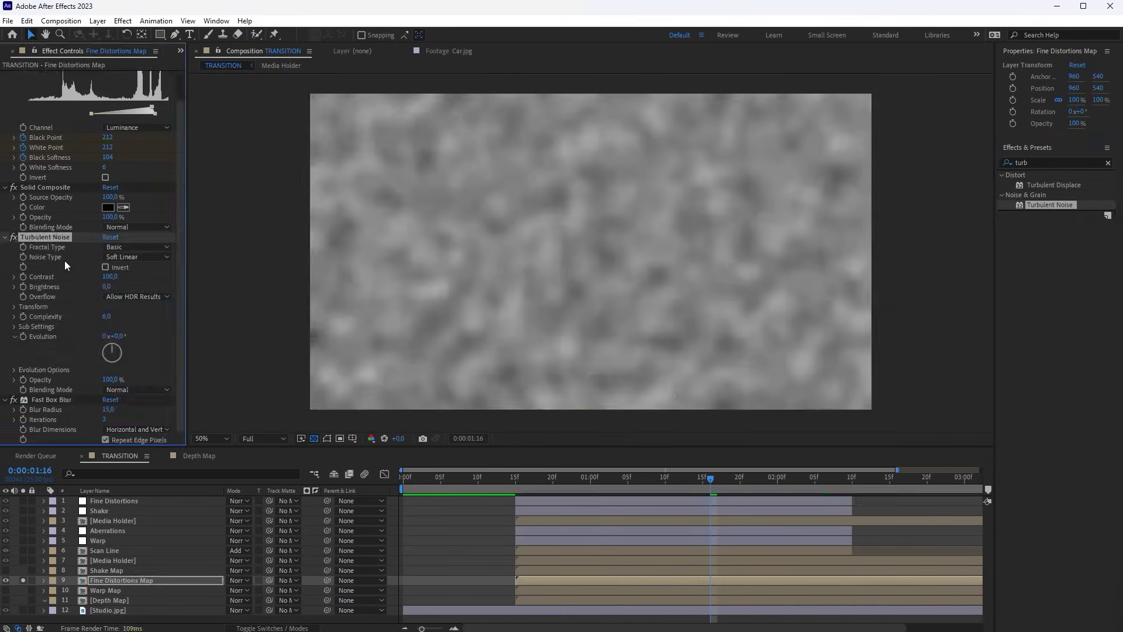
Set Turbulent Noise to Swirly, Spline, Scale 200, Complexity 4, blended with Multiply.
click(111, 279)
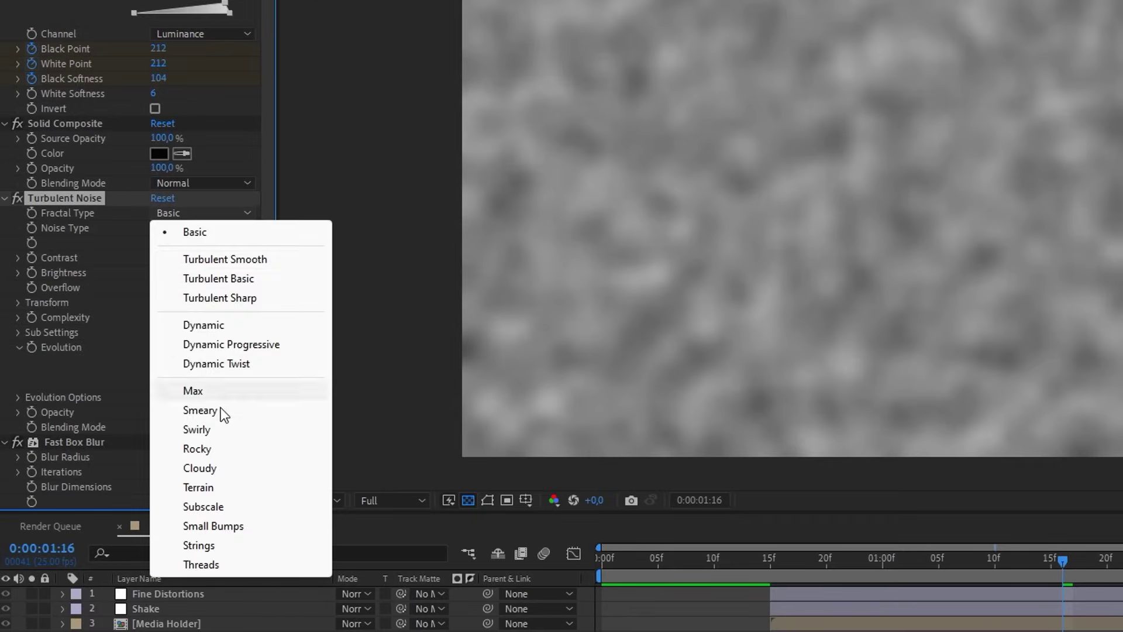
click(224, 429)
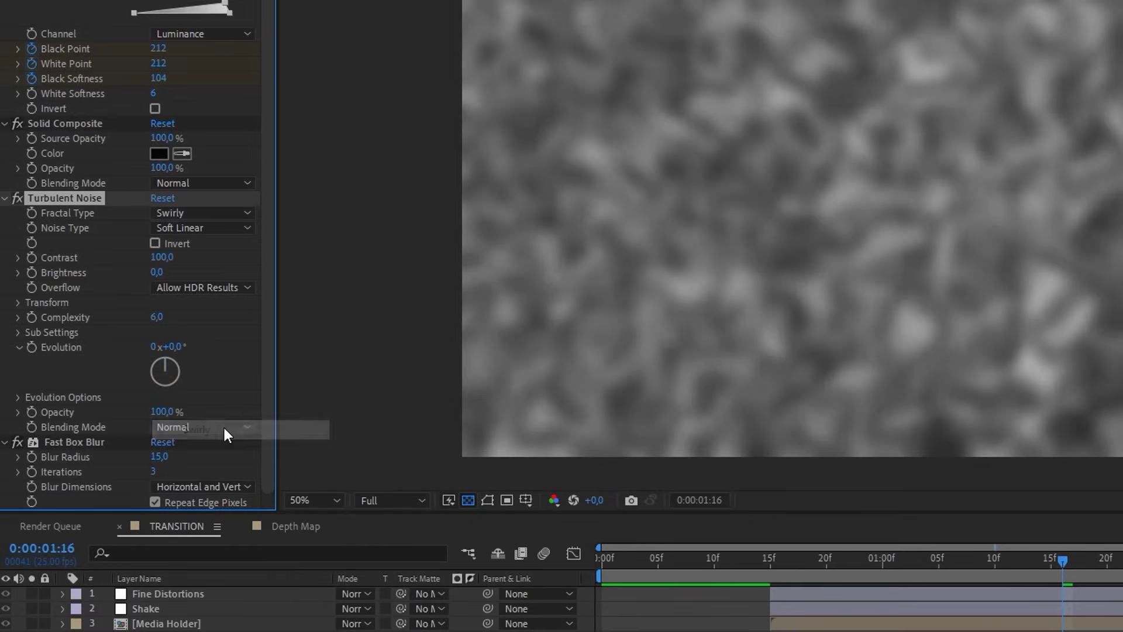
click(200, 228)
click(206, 305)
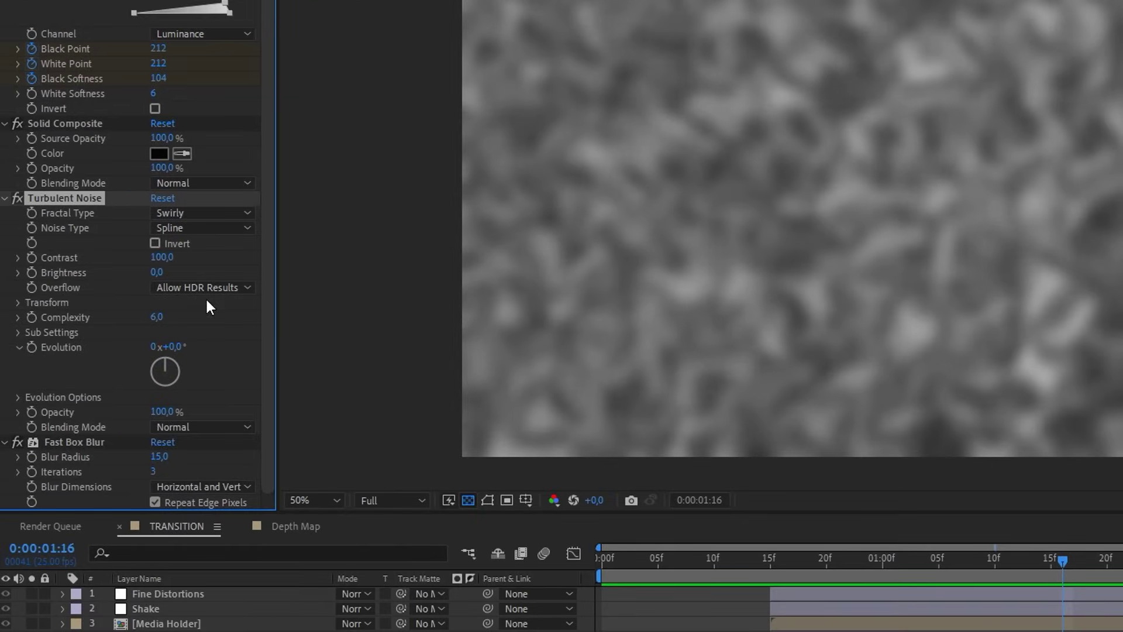
click(19, 302)
click(158, 347)
text(200)
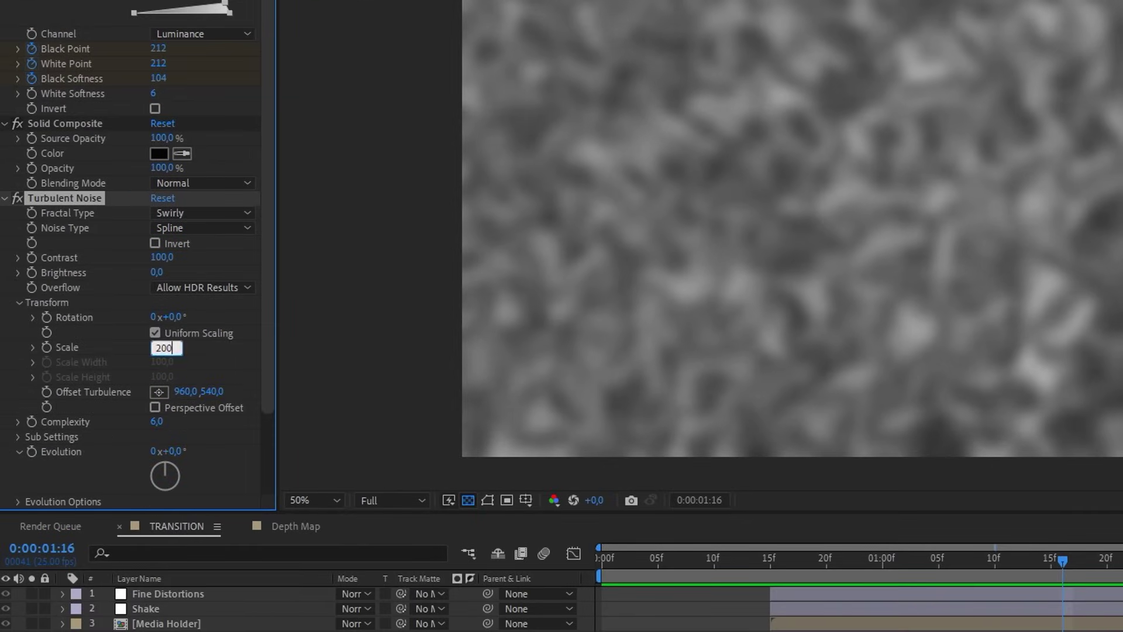
key(Return)
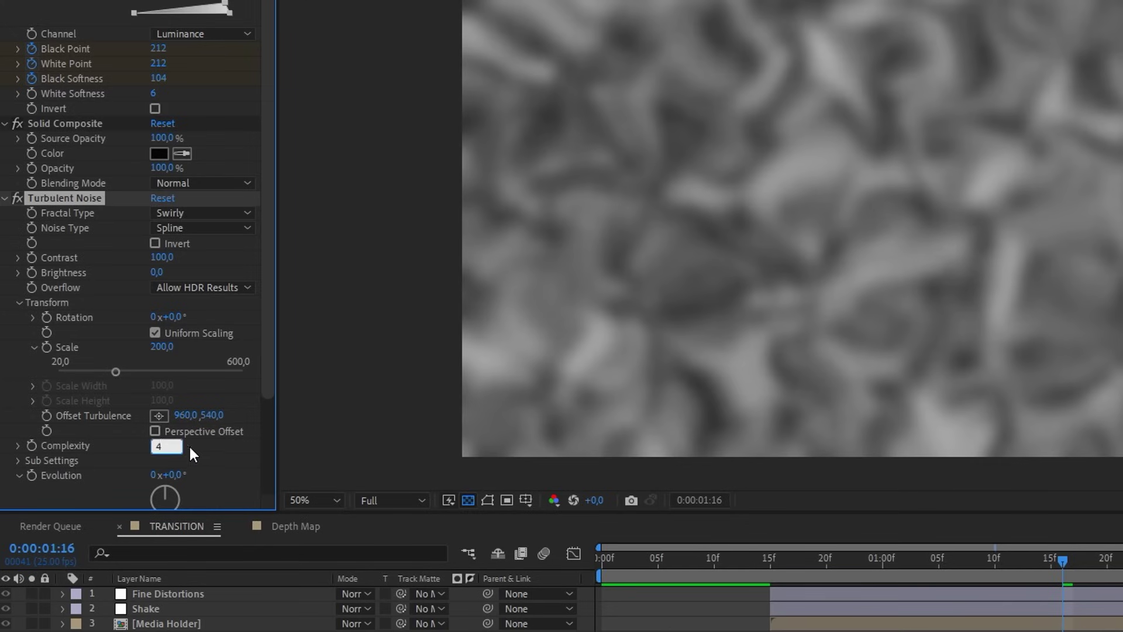
key(Return)
scroll(202, 445, down, 4)
click(202, 426)
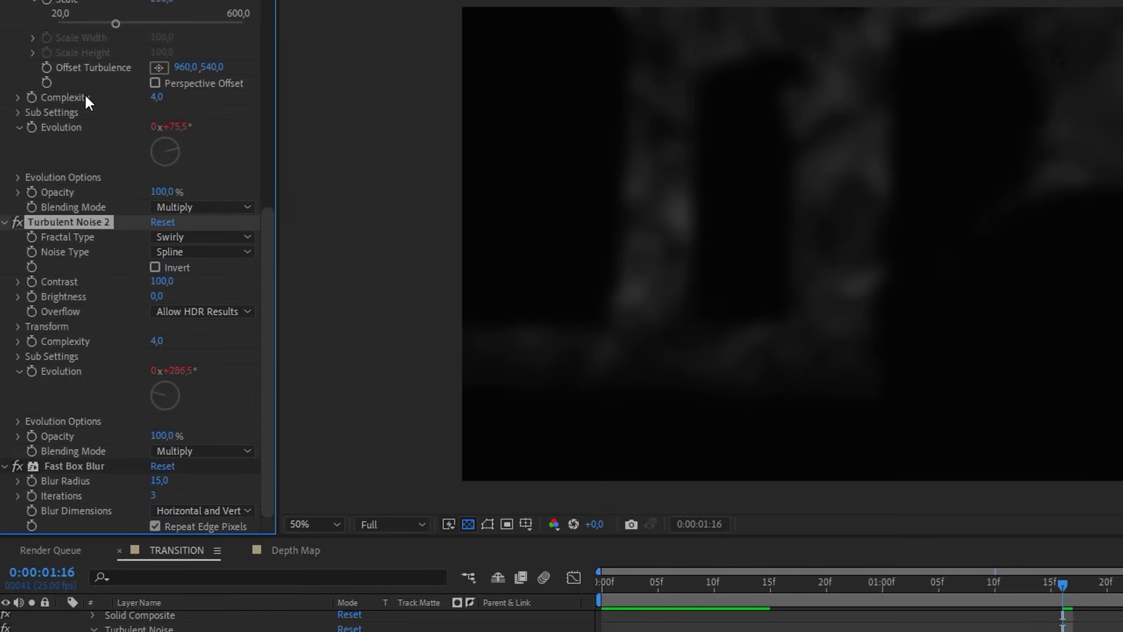
Move Turbulent Noise 2 below Fast Box Blur with Soft Light, Contrast 50, Complexity 14.
drag(92, 340, 103, 494)
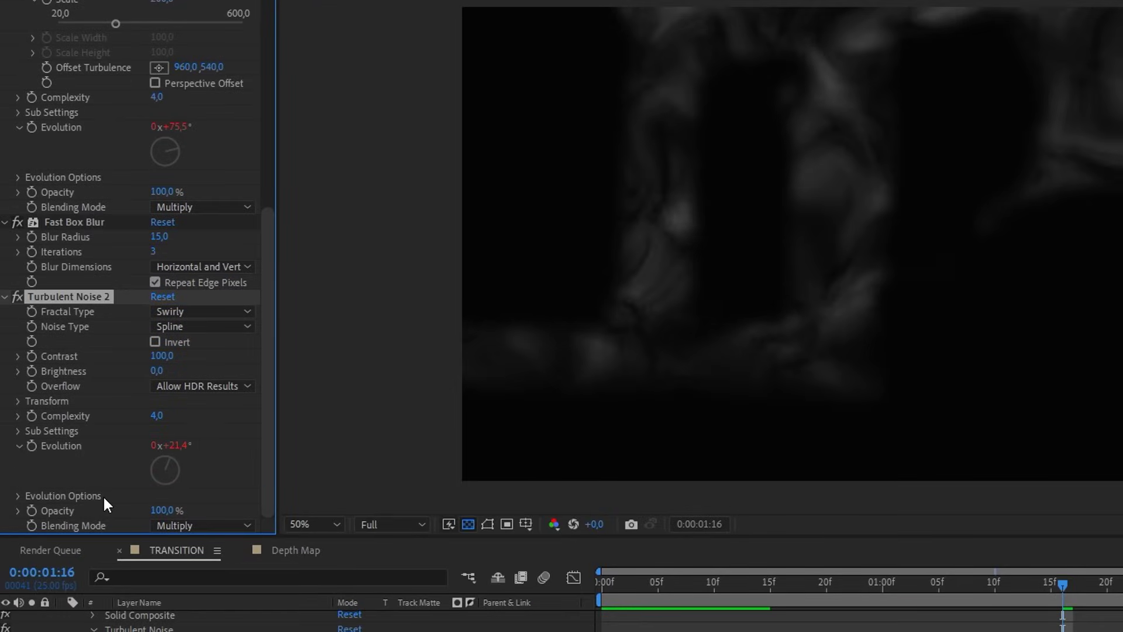
click(170, 525)
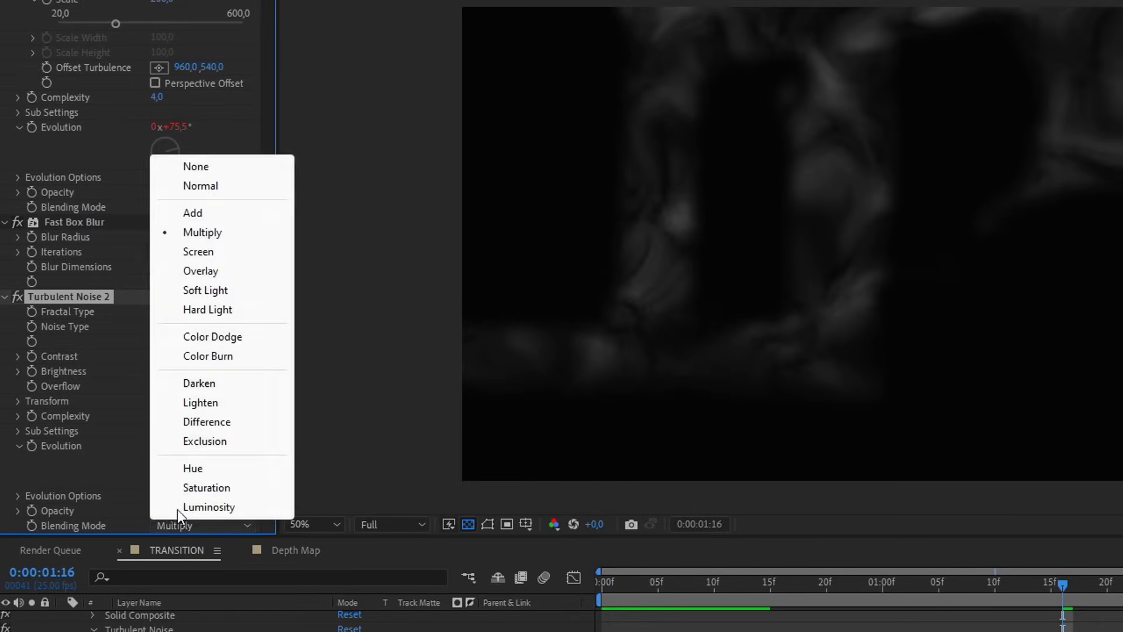
click(198, 290)
click(162, 356)
key(Return)
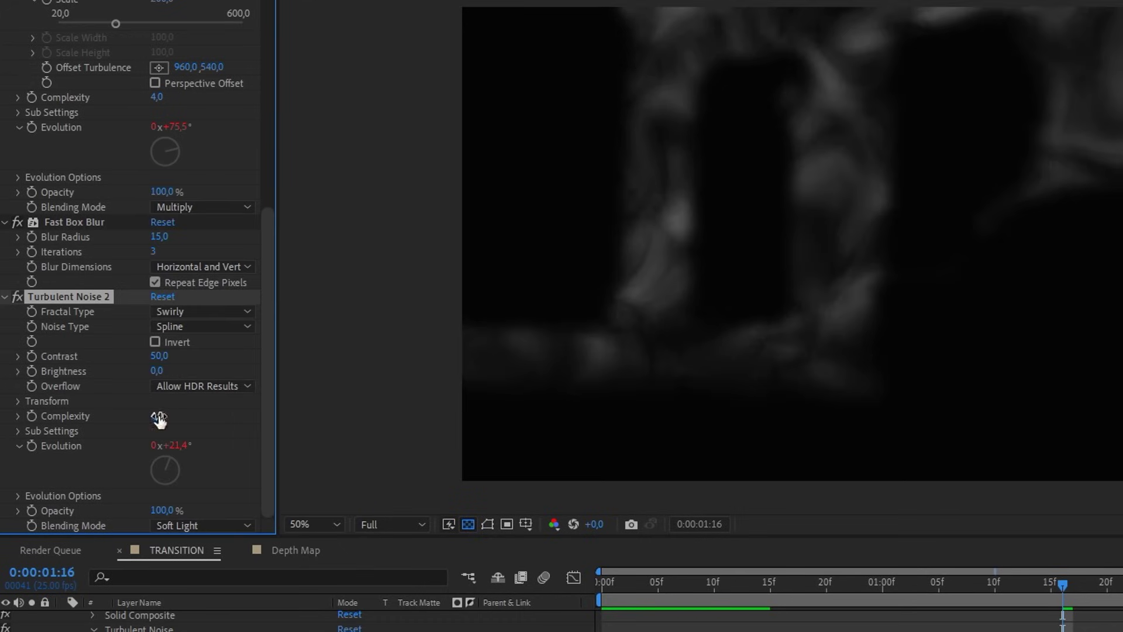
text(14)
key(Return)
scroll(89, 631, up, 5)
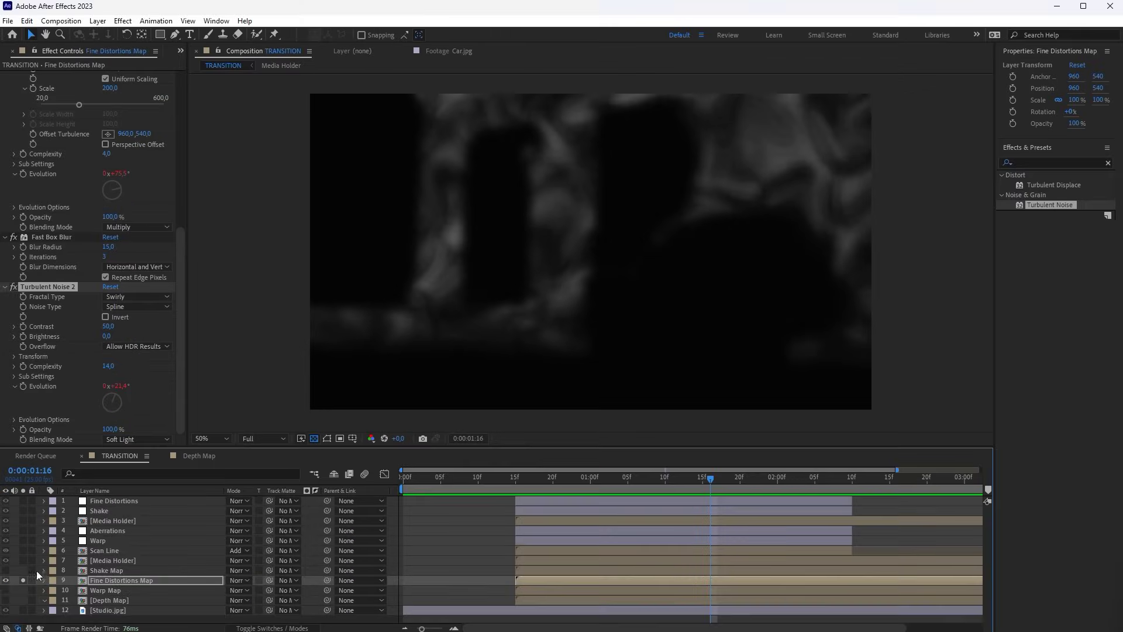
Unsolo the map and set the CC Glass bump map to Fine Distortions Map, softness 1, height 35.
click(6, 580)
click(122, 503)
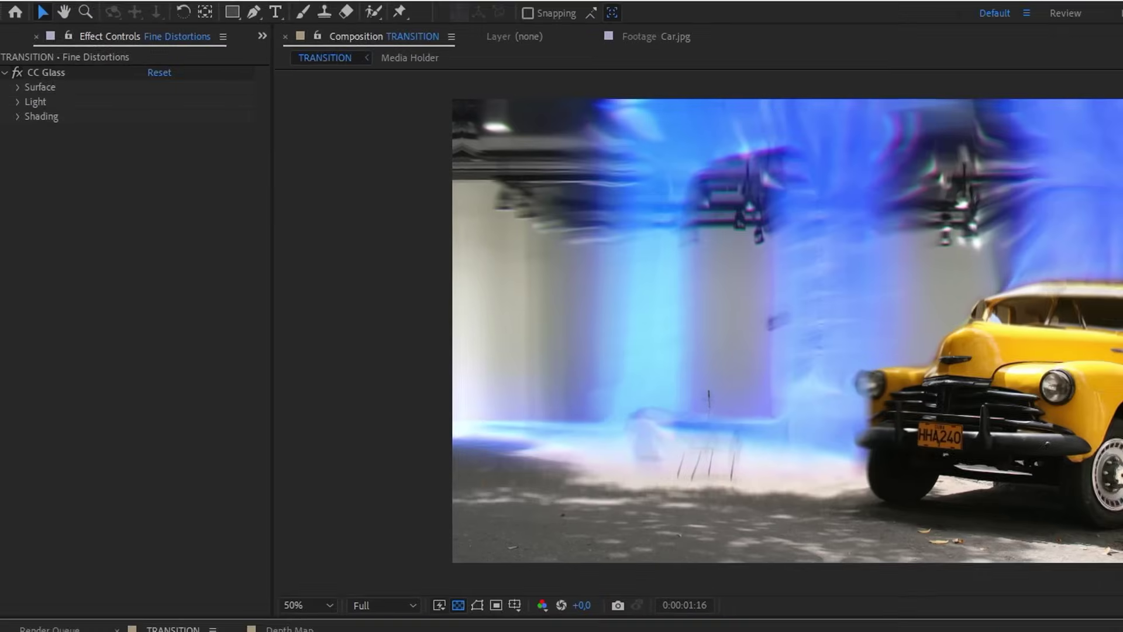
click(28, 85)
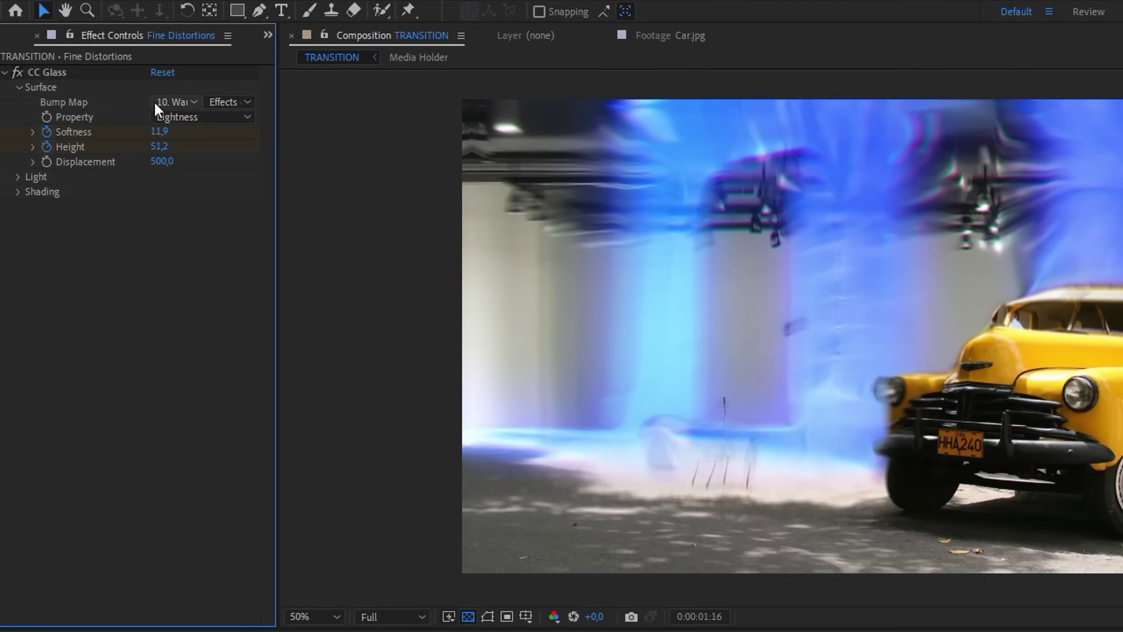
click(155, 102)
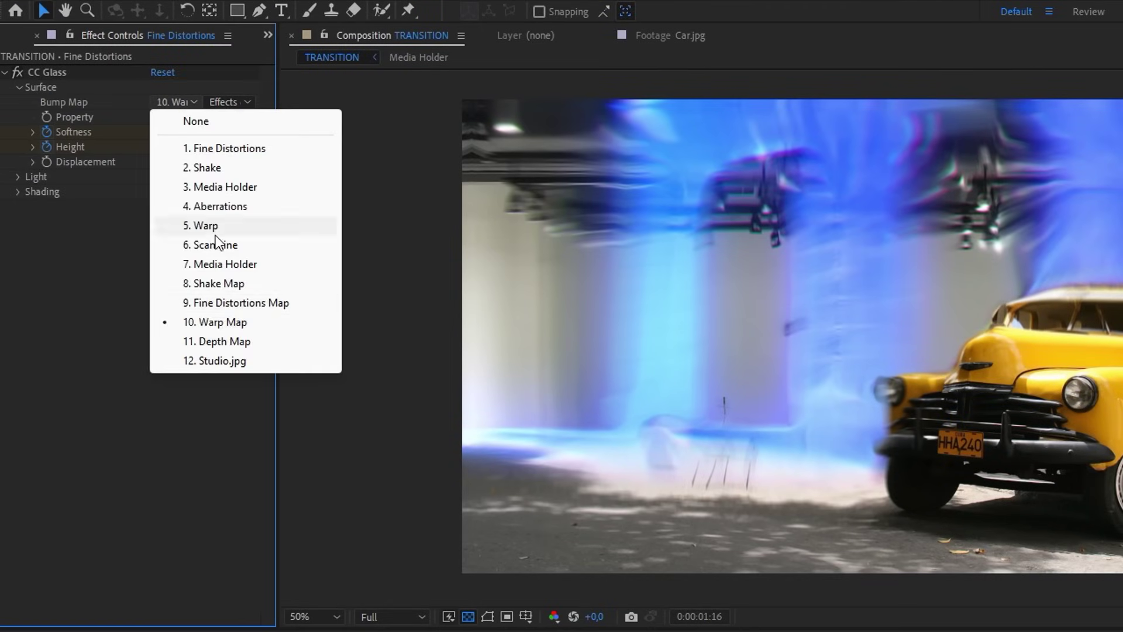
click(234, 302)
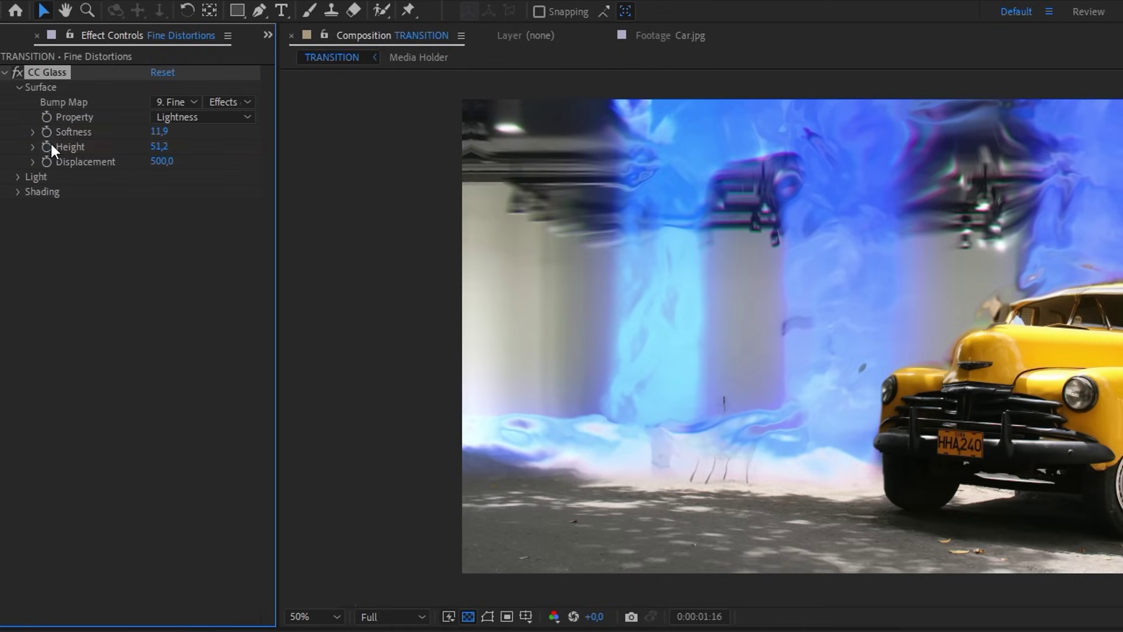
click(158, 131)
text(1)
click(157, 147)
text(35)
key(Return)
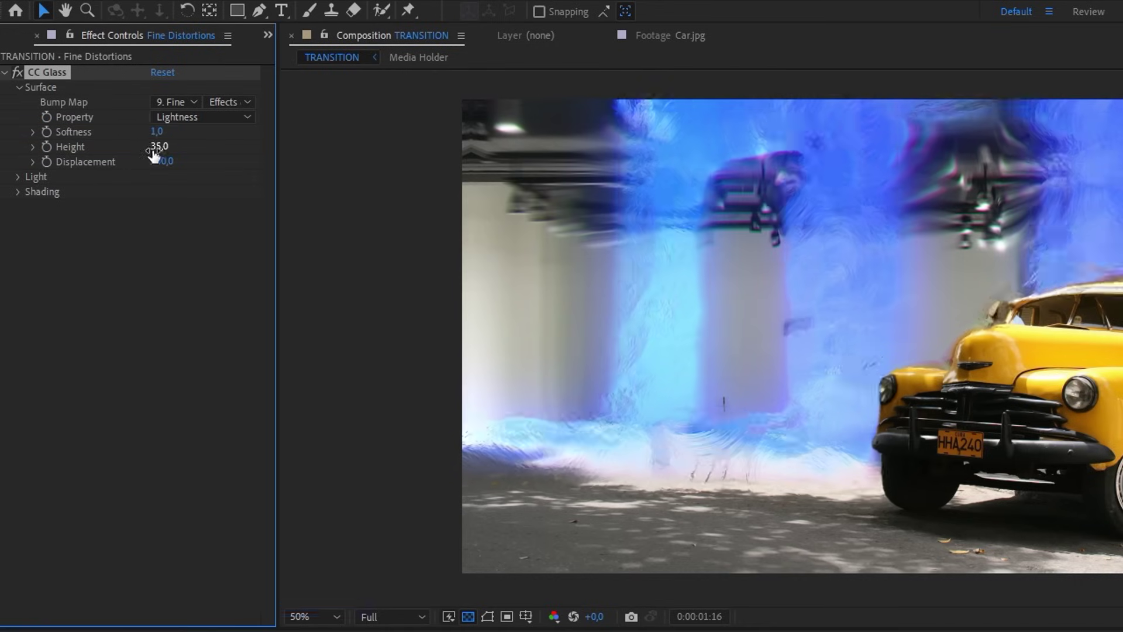
Keyframe Displacement from 500 at 0:00:00:15 to 0 at 0:00:02:10 and ease the curve.
click(516, 479)
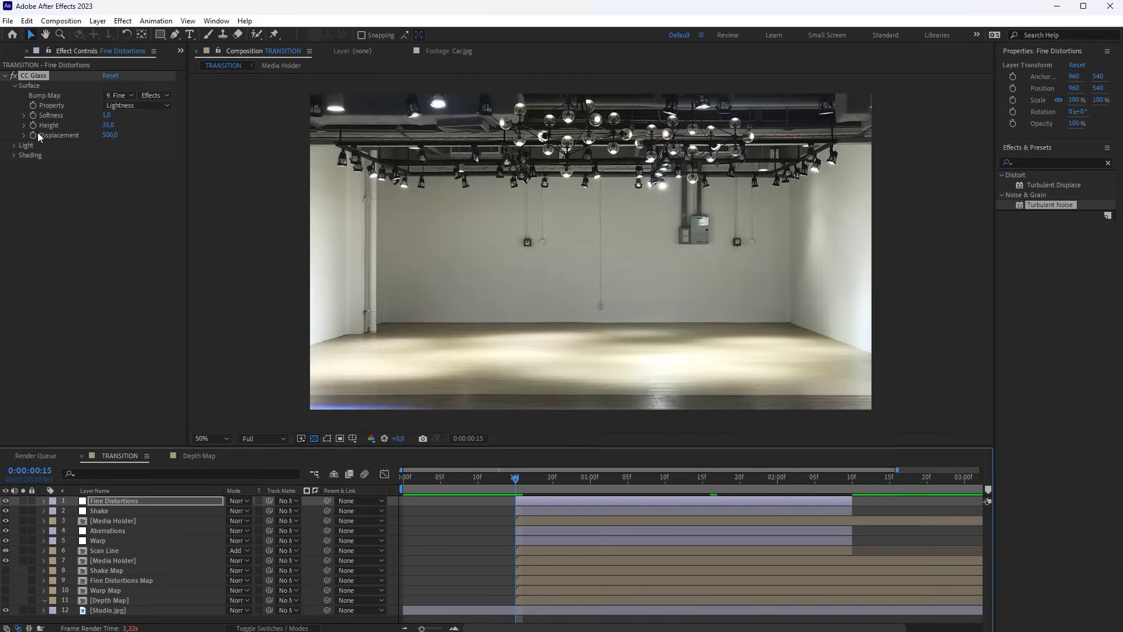
click(32, 134)
drag(840, 484, 852, 484)
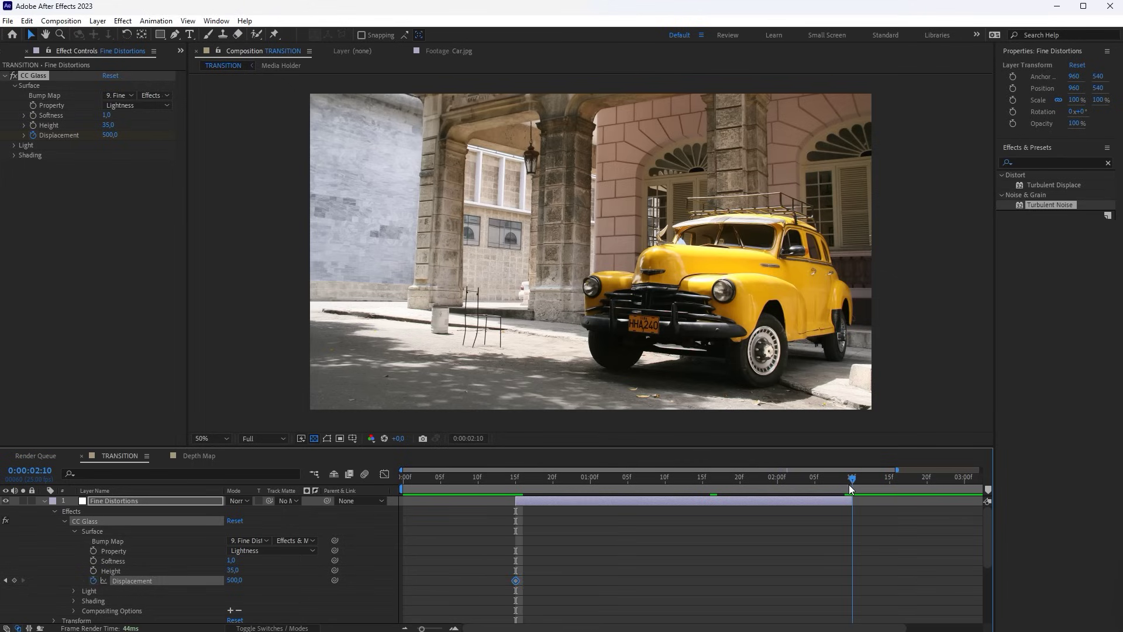
key(Return)
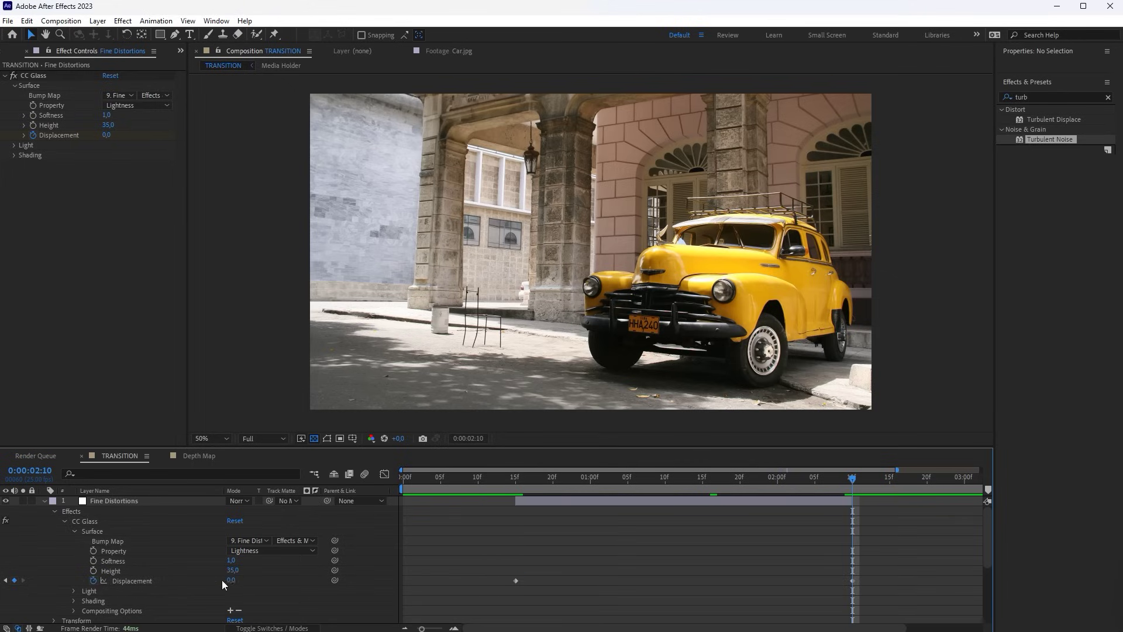
click(384, 473)
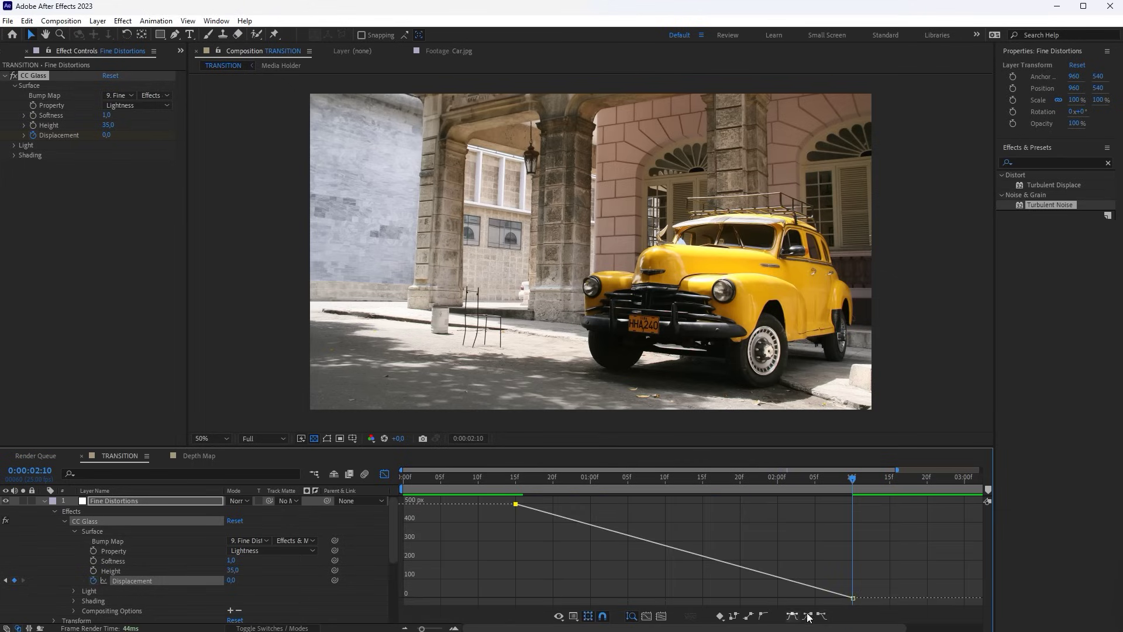
click(808, 617)
drag(627, 504, 839, 515)
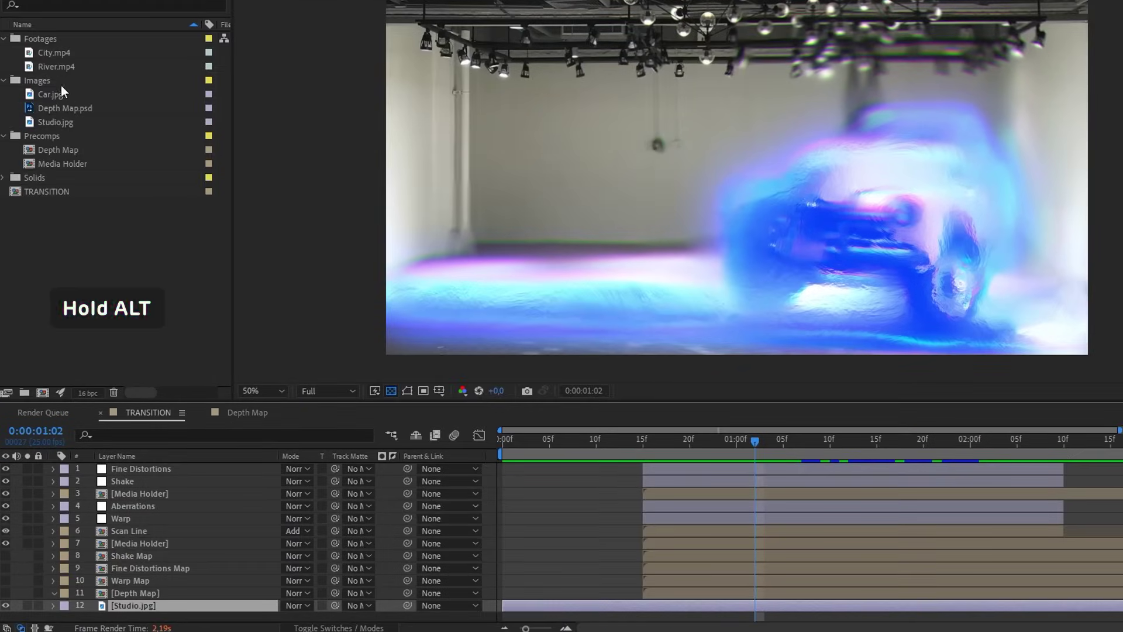
Replace Studio.jpg with River.mp4, and Car.jpg with City.mp4 inside the Media Holder precomp.
drag(48, 179, 142, 610)
double_click(163, 543)
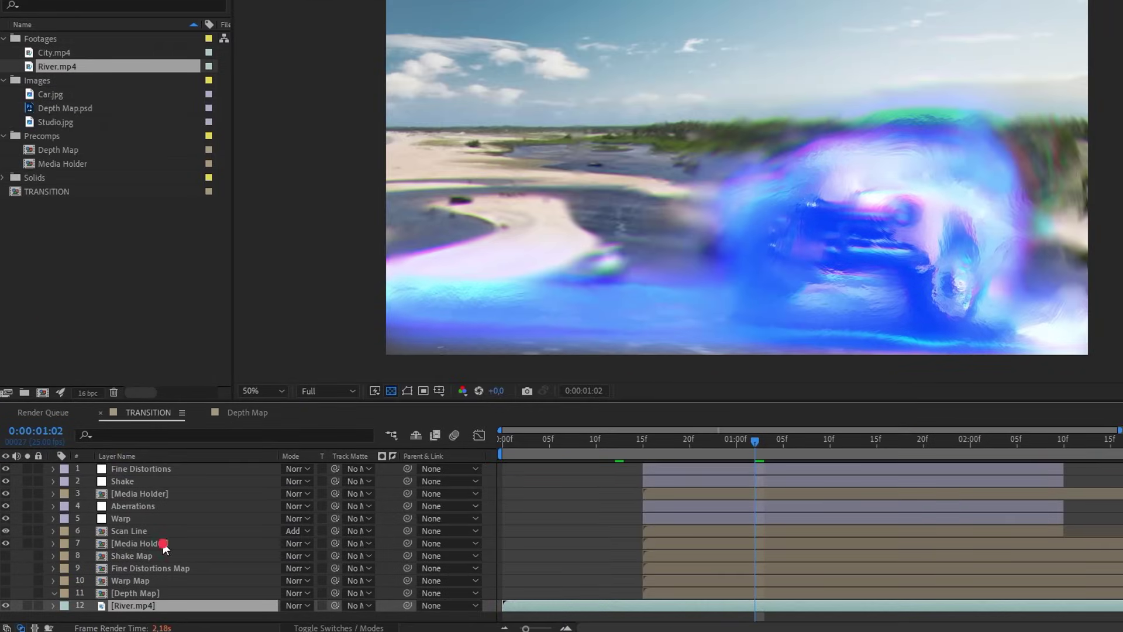
click(130, 471)
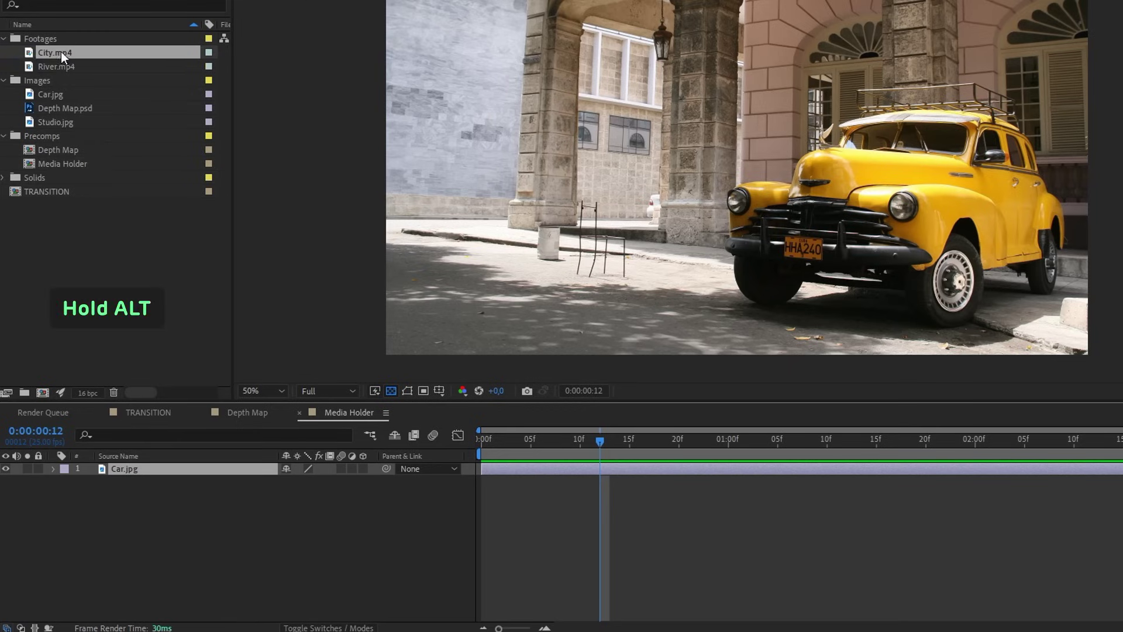
drag(61, 52, 139, 473)
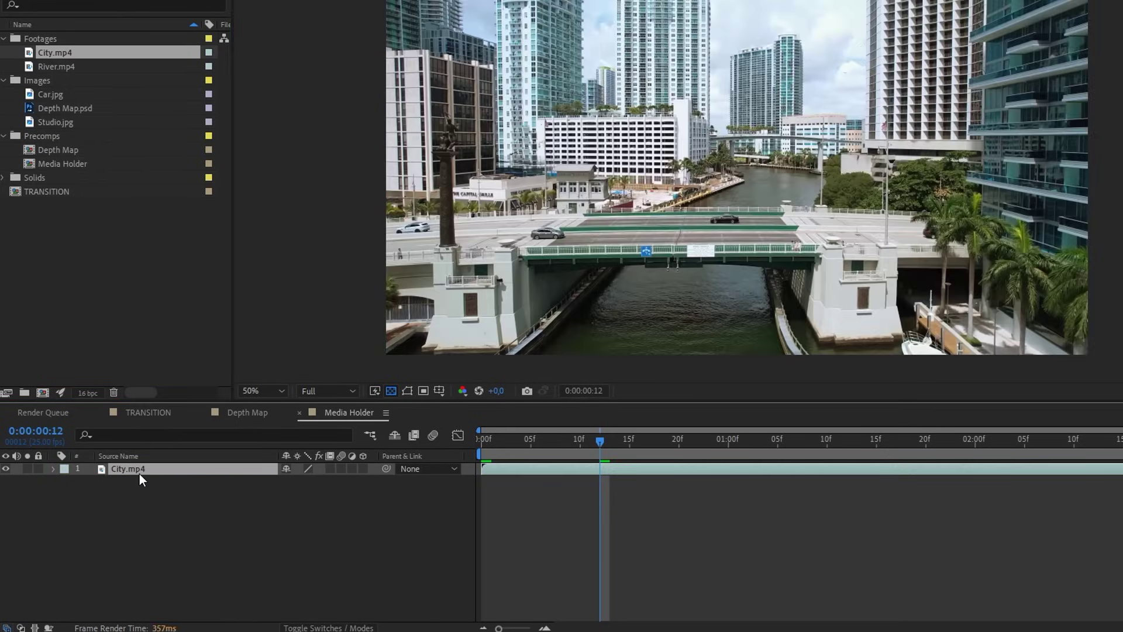
End the Media Holder work area at about 01:20.
click(150, 415)
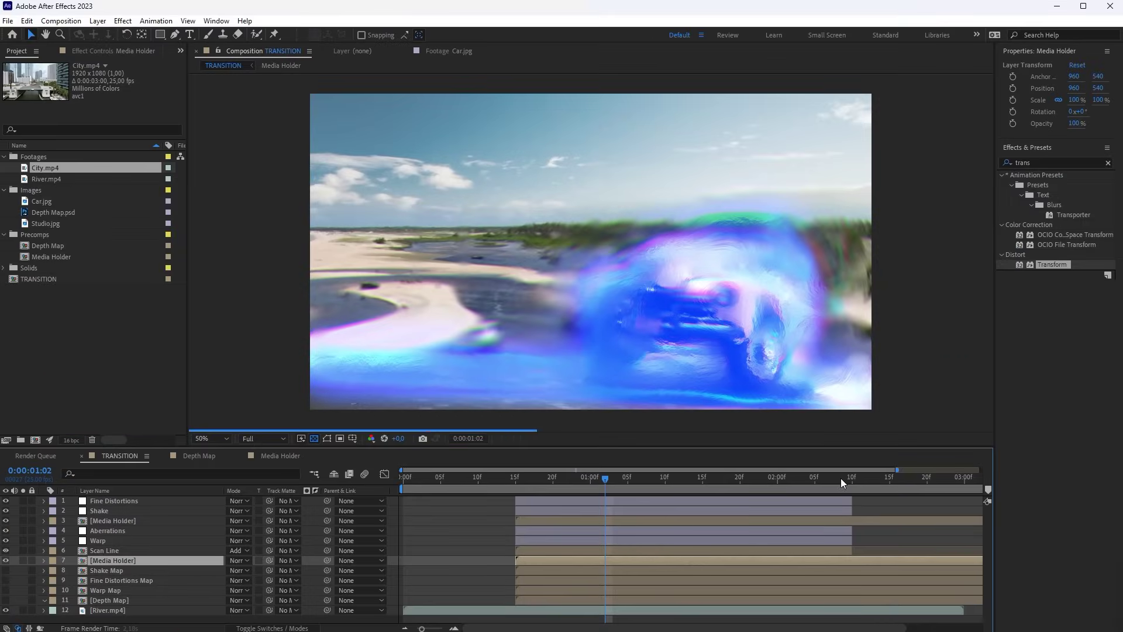
click(852, 479)
double_click(839, 559)
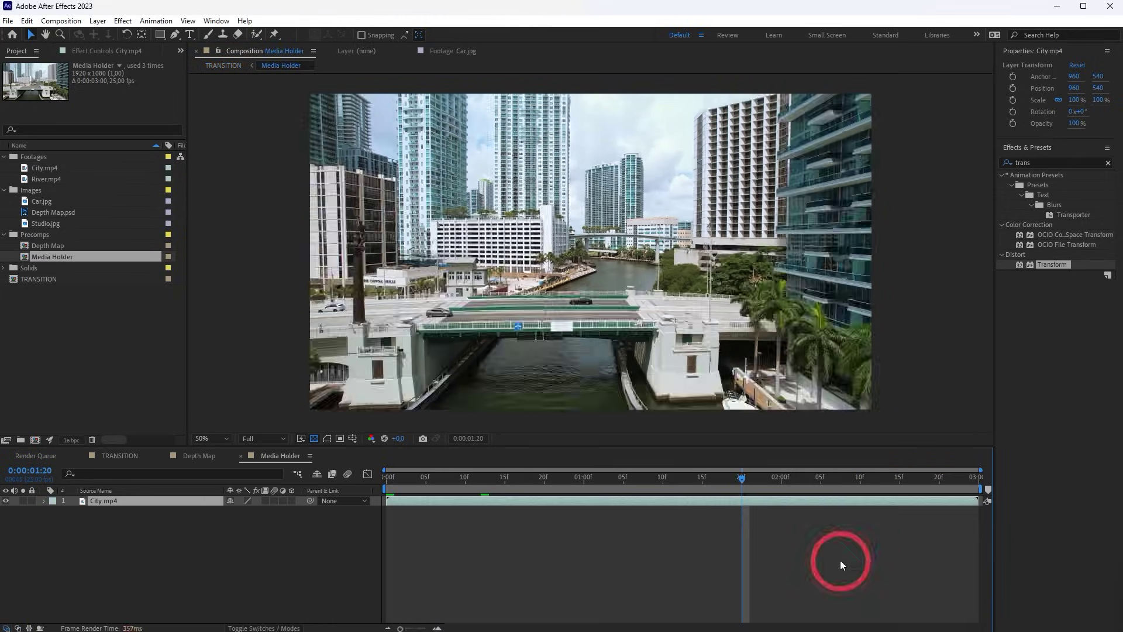
drag(942, 497, 741, 502)
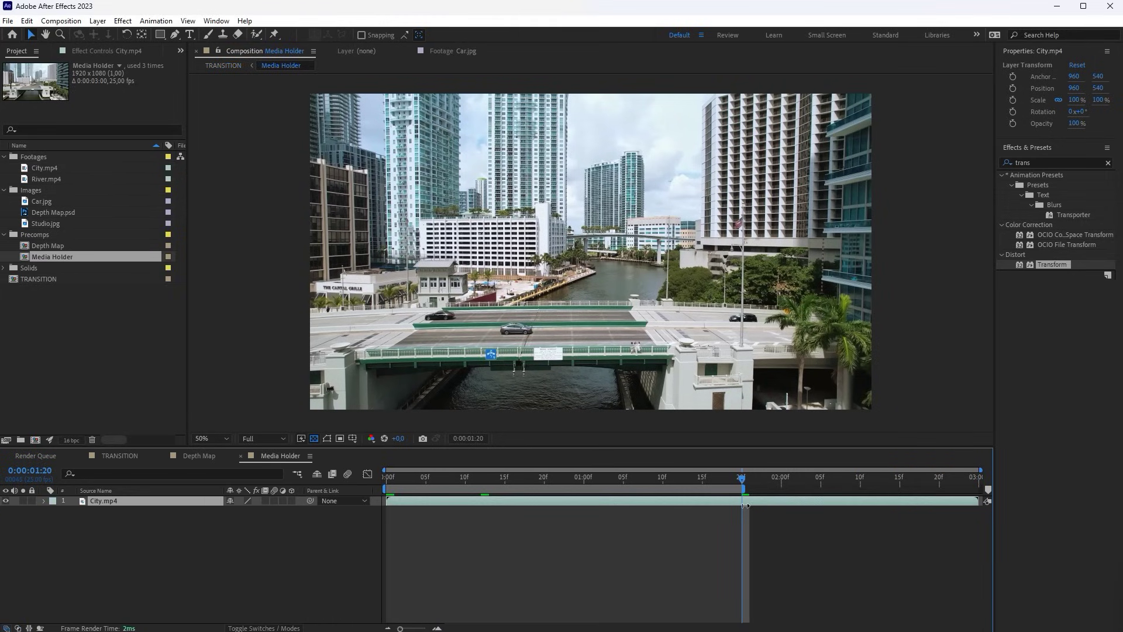
Add Media Holder to the Render Queue with PNG Sequence as the output format.
click(61, 21)
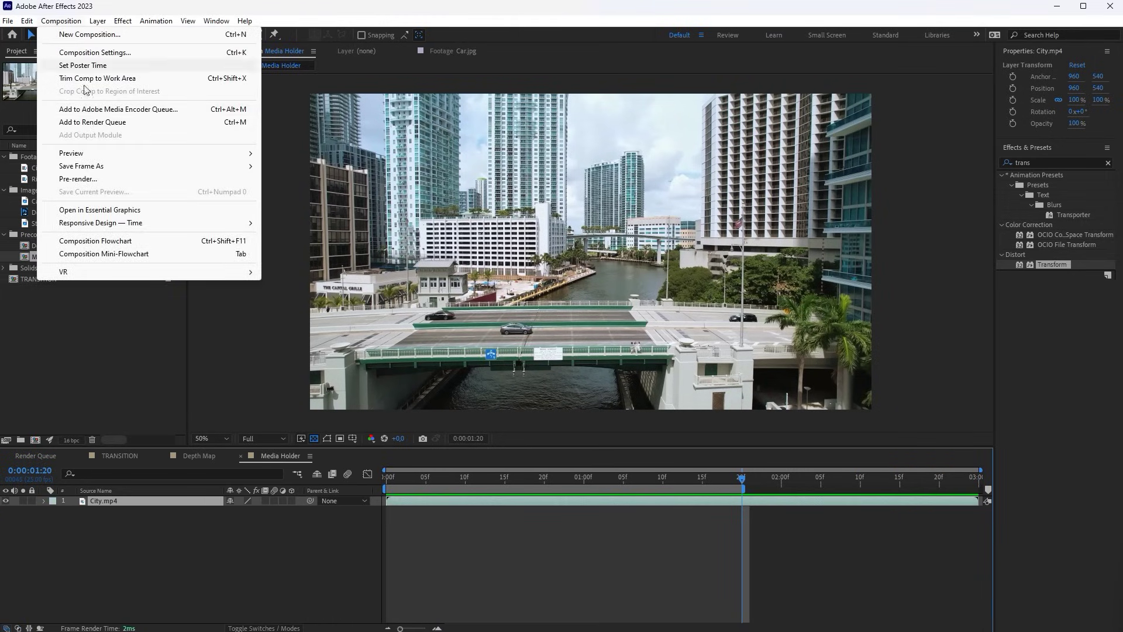
click(94, 121)
click(132, 527)
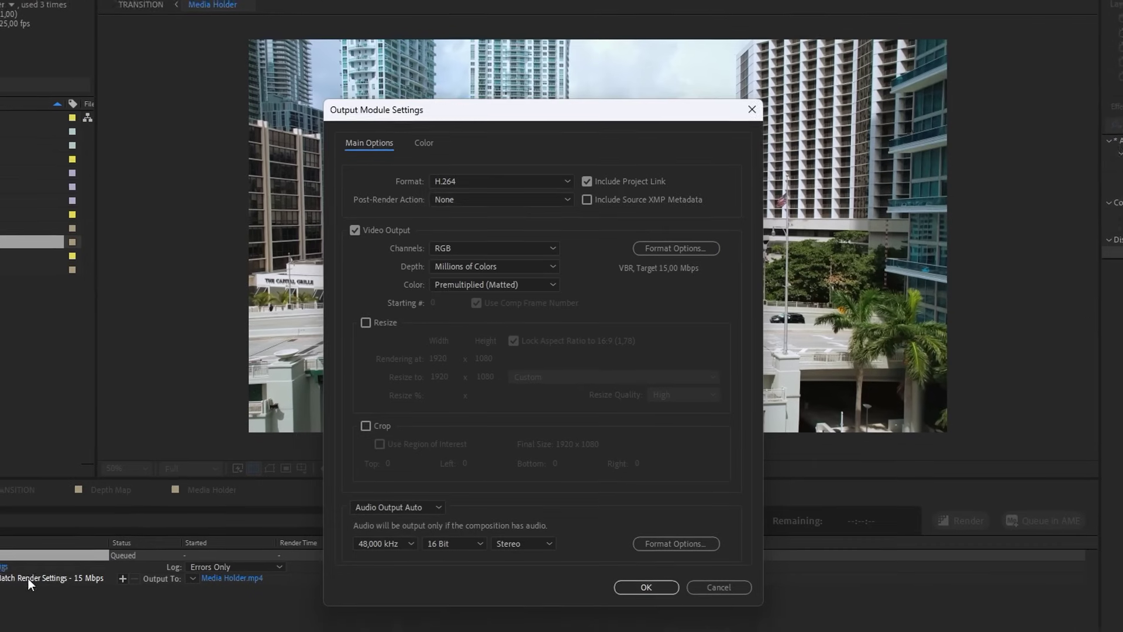
click(513, 209)
click(497, 320)
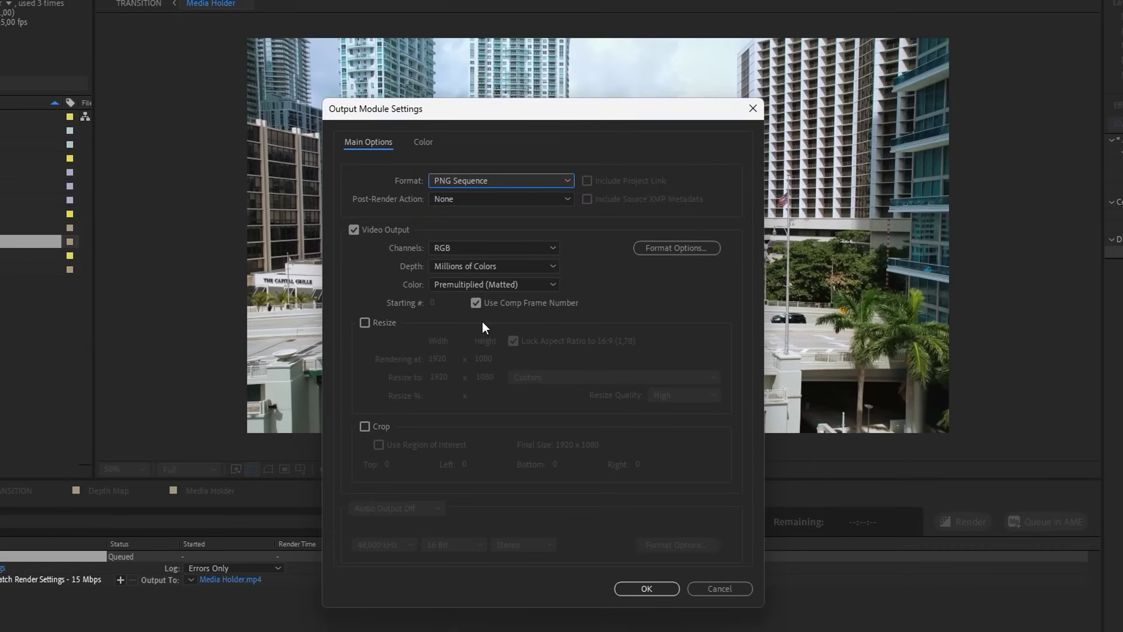
click(629, 586)
Output to D:\TEMP\PNG as 'Depth Map' and start the render.
click(192, 580)
click(220, 447)
click(254, 580)
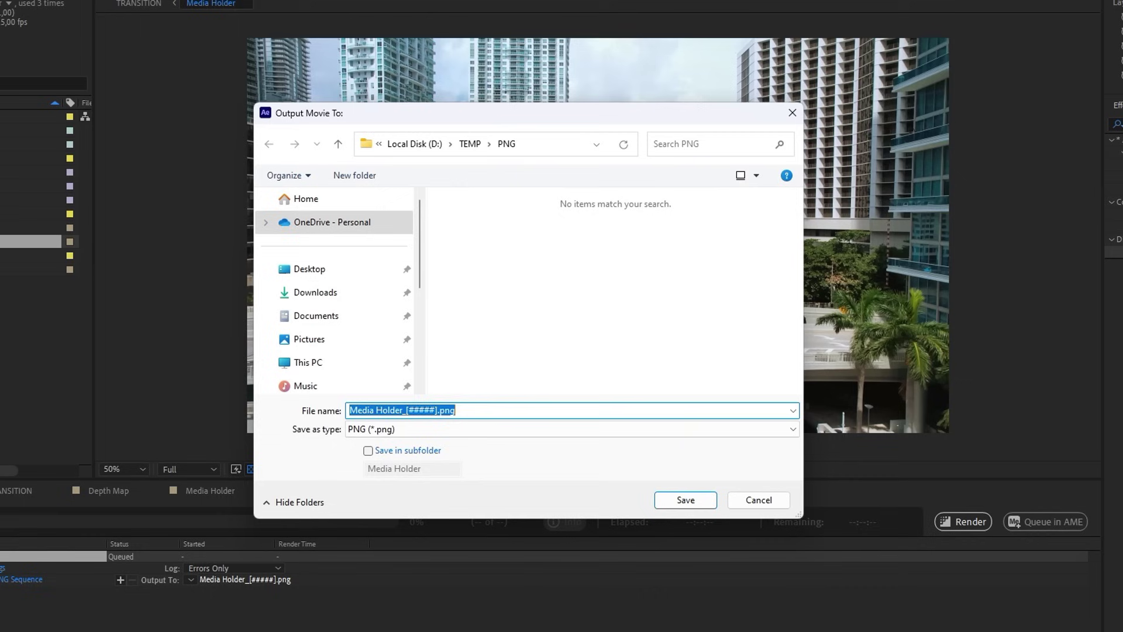
click(676, 506)
click(960, 520)
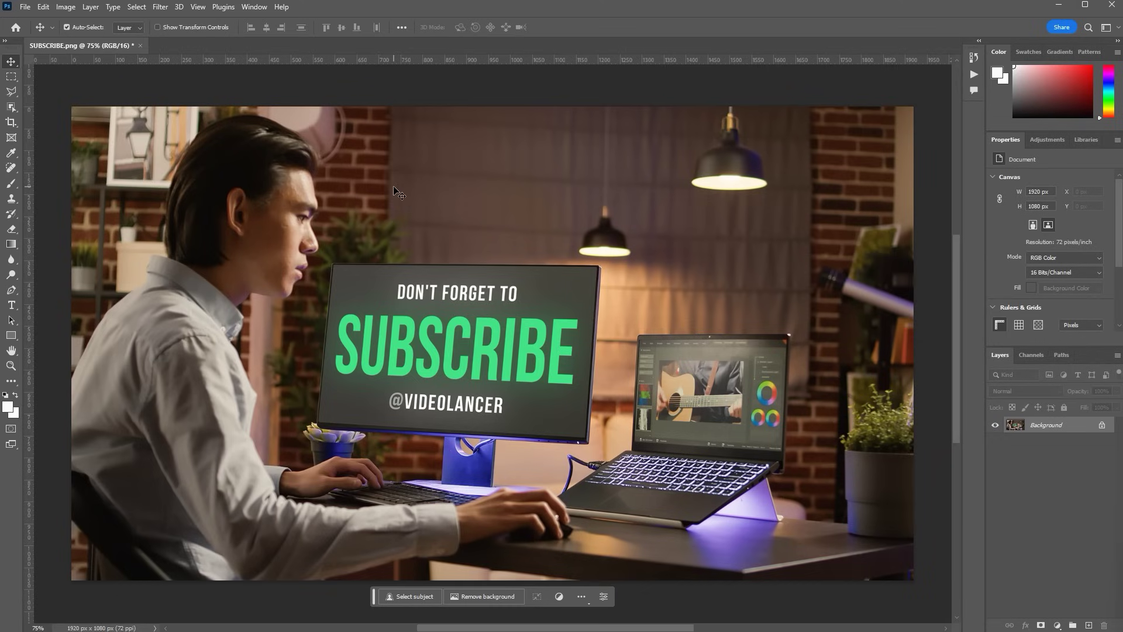
Create a new 'Depth Map' action in the Actions panel and start recording.
click(255, 7)
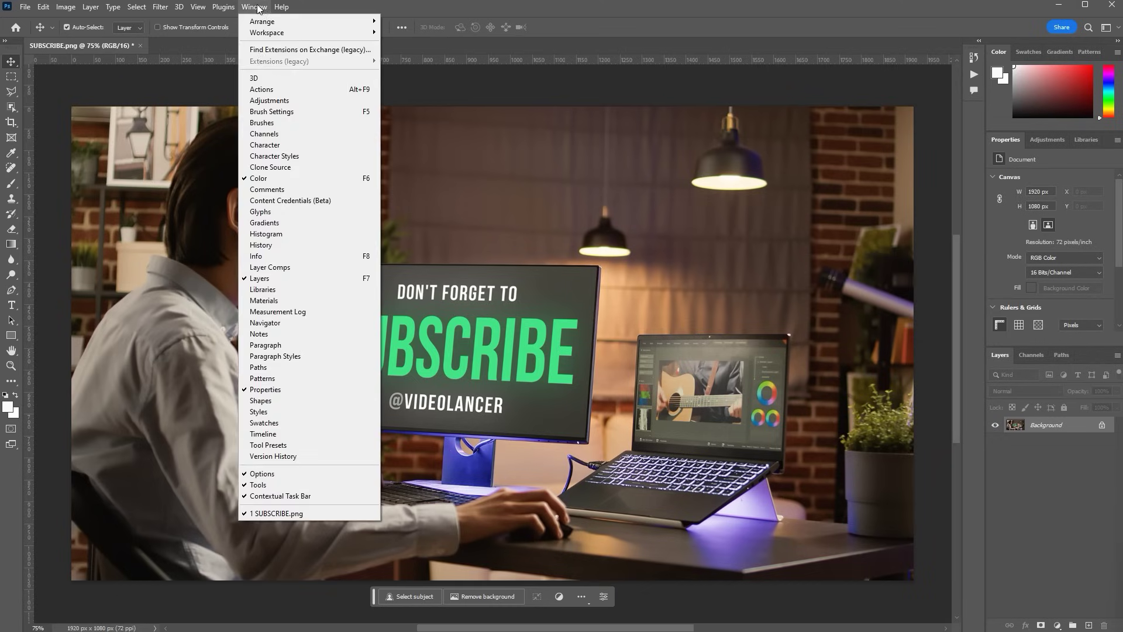
click(270, 89)
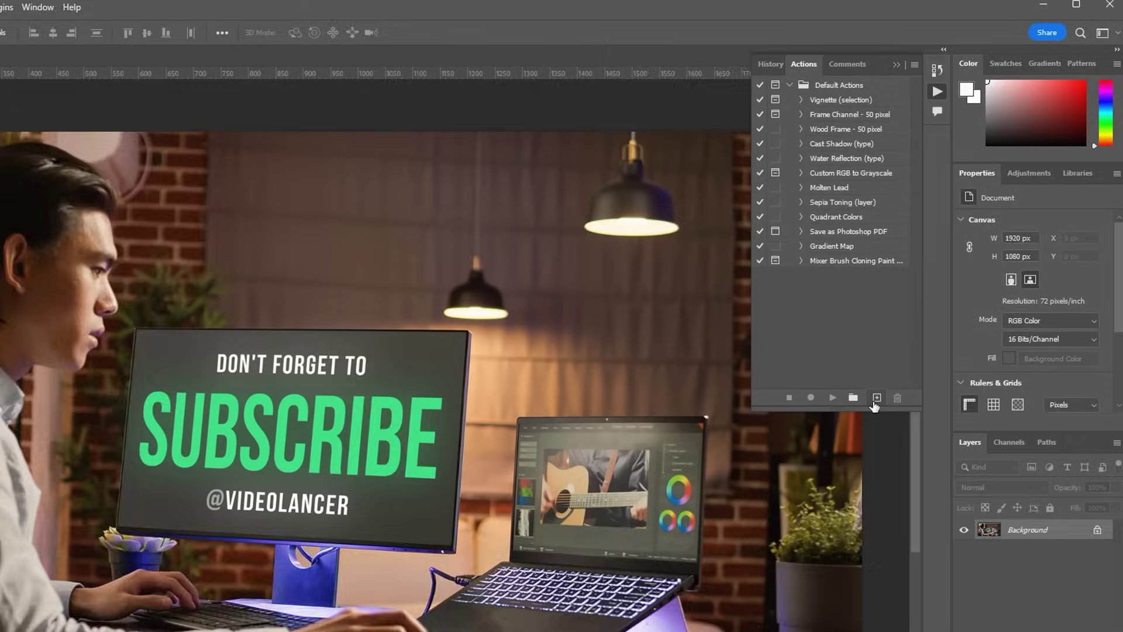
click(925, 319)
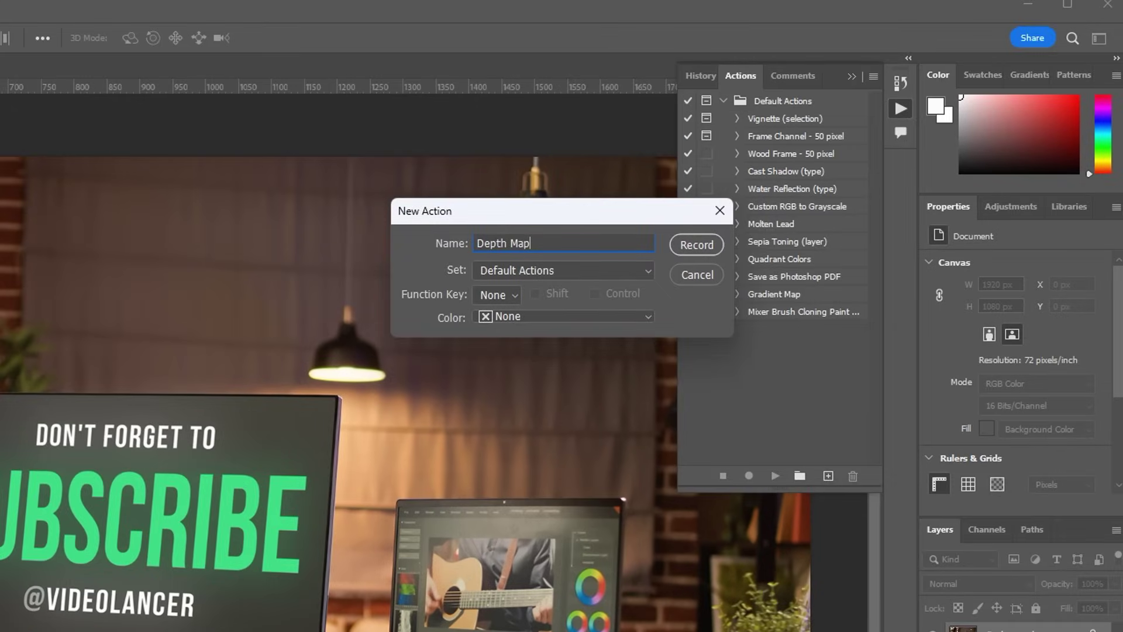
click(698, 245)
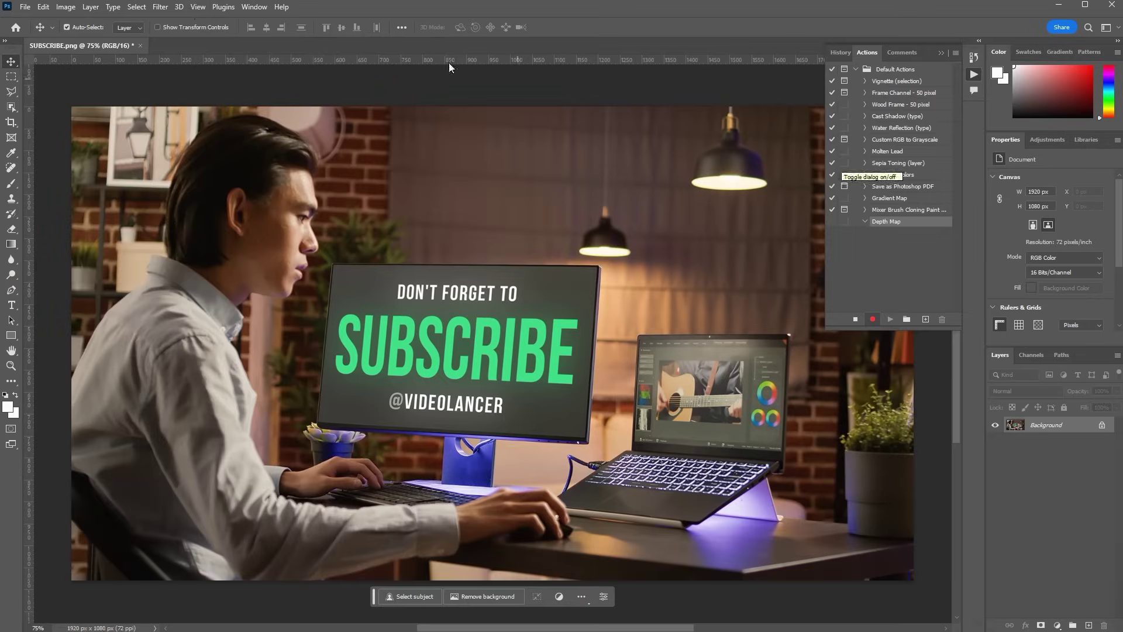
Apply the Depth Blur neural filter outputting only the depth map, merge visible layers, and save.
click(170, 9)
click(181, 55)
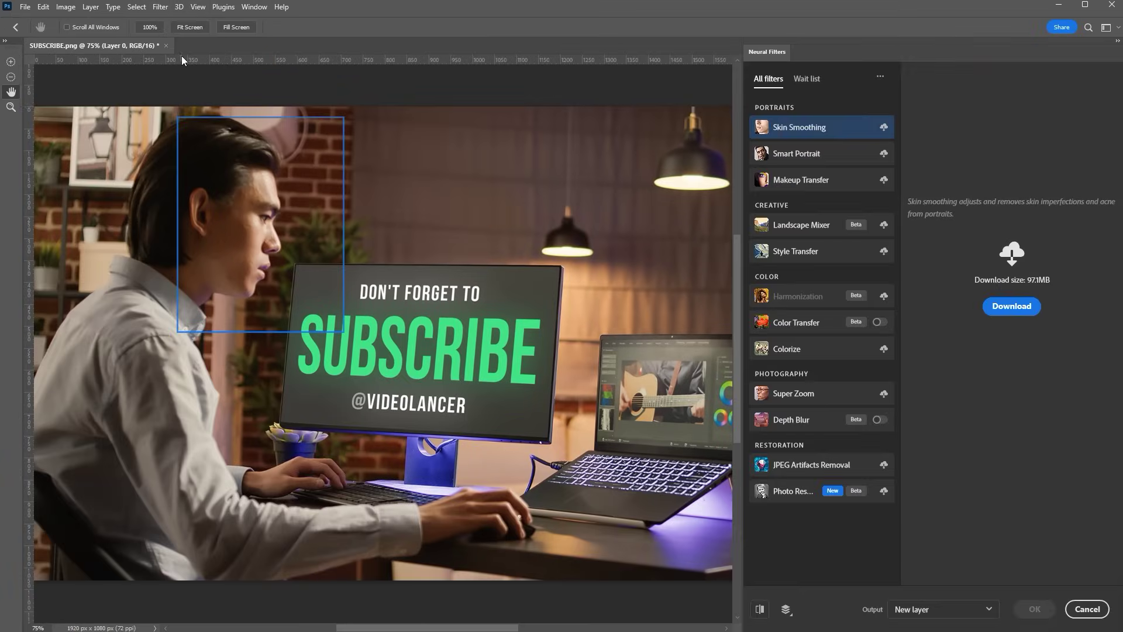
click(879, 419)
scroll(954, 462, down, 3)
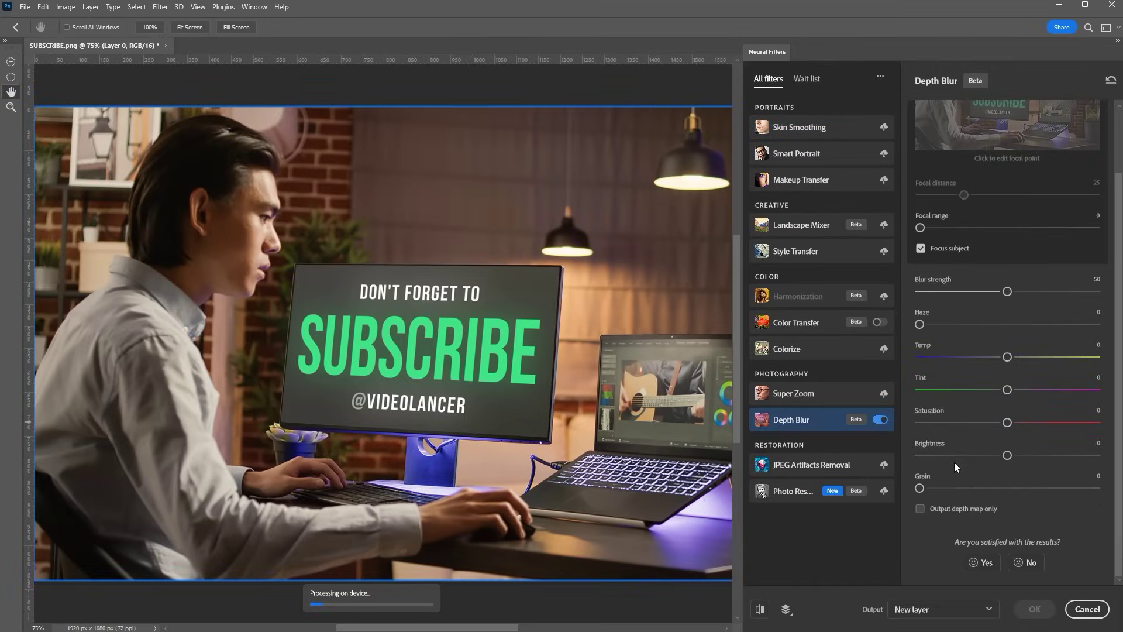
click(922, 509)
click(1027, 604)
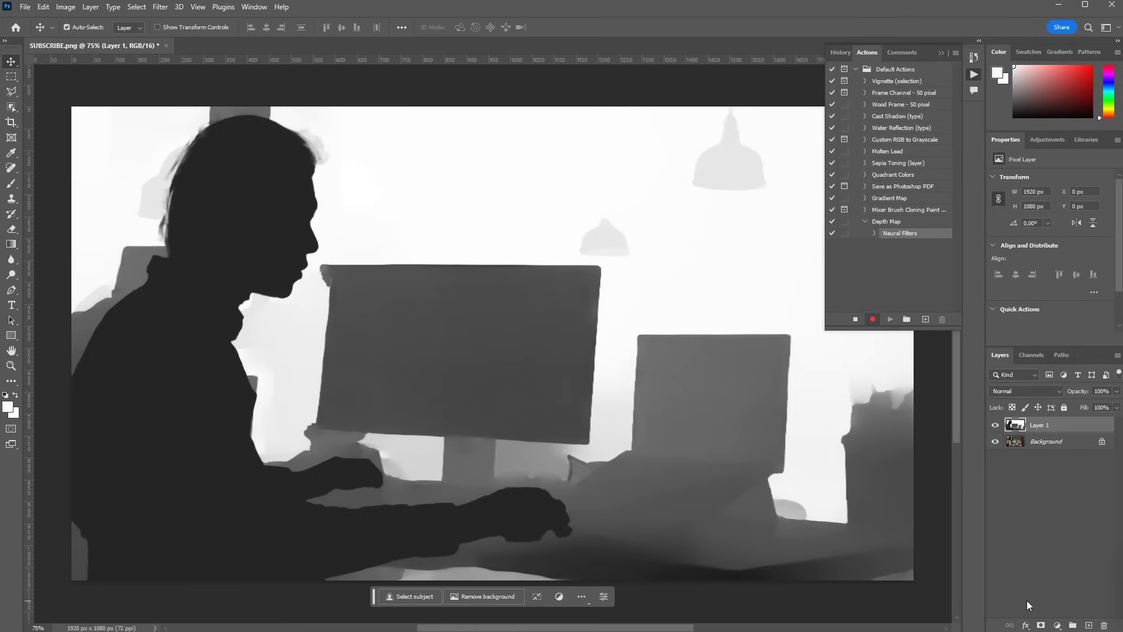
key(ctrl+shift+e)
click(25, 6)
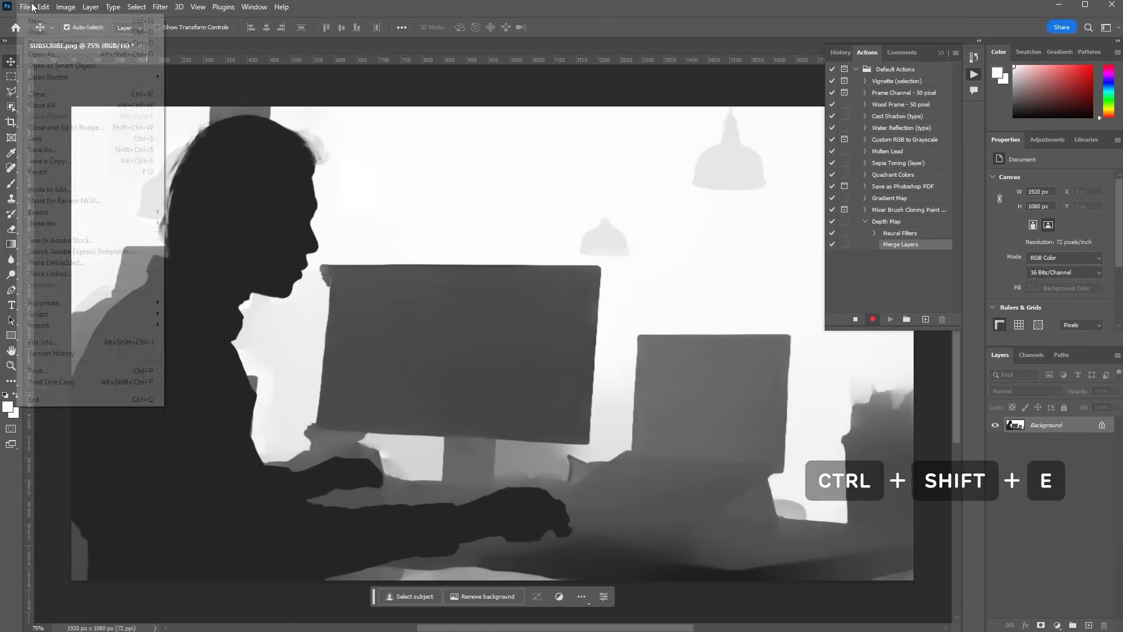
click(68, 138)
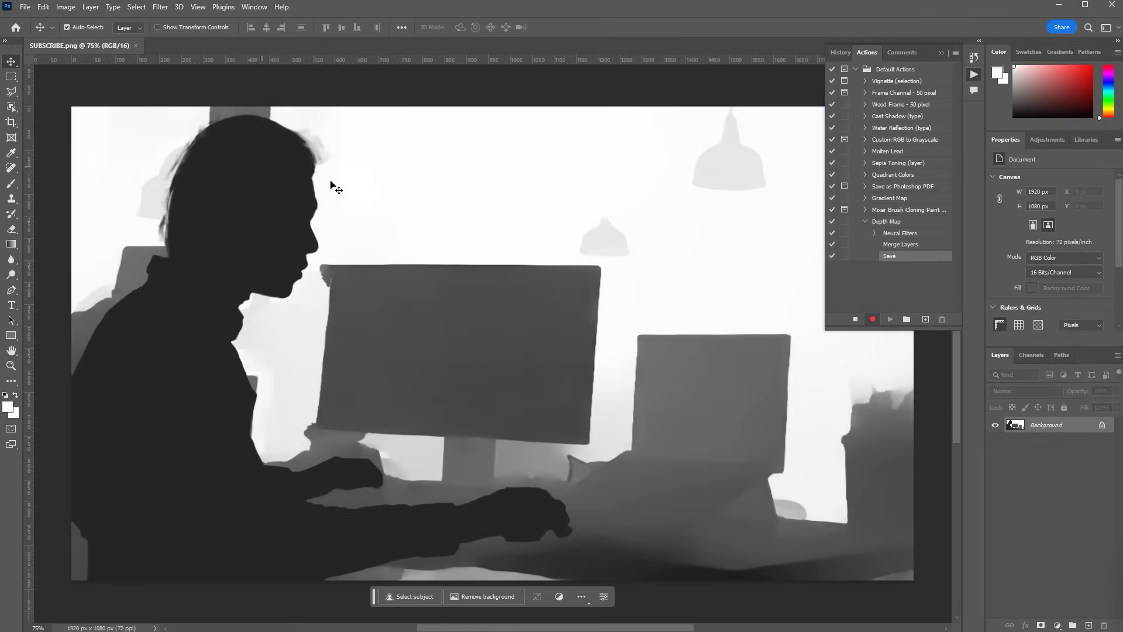
Close the document and batch-run the Depth Map action on the D:\TEMP\PNG folder.
click(136, 45)
click(38, 10)
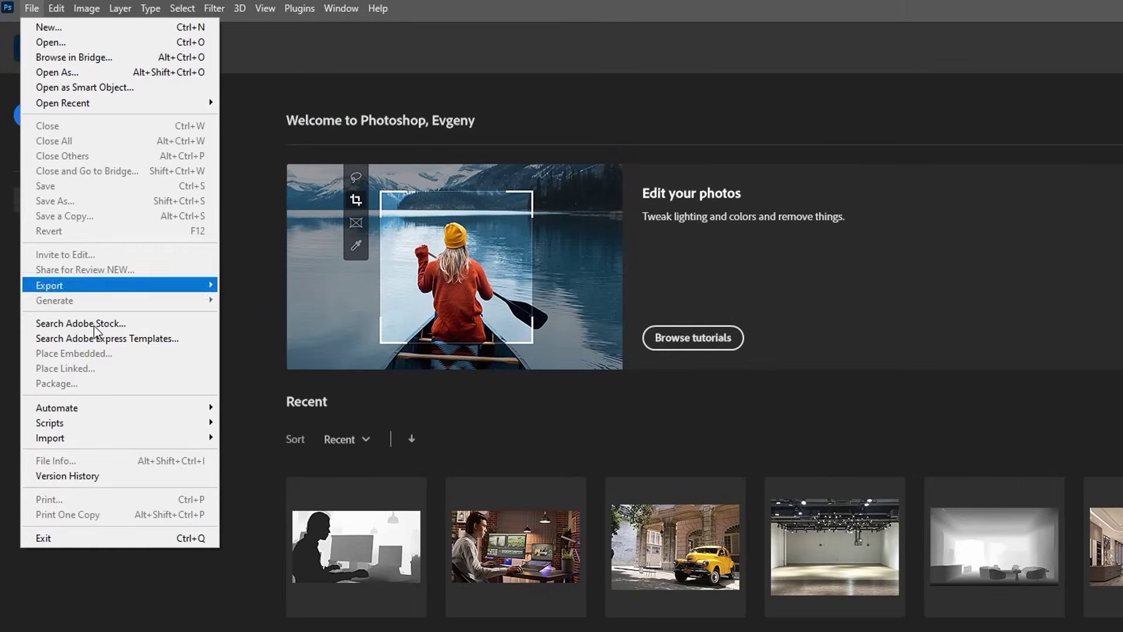
click(238, 405)
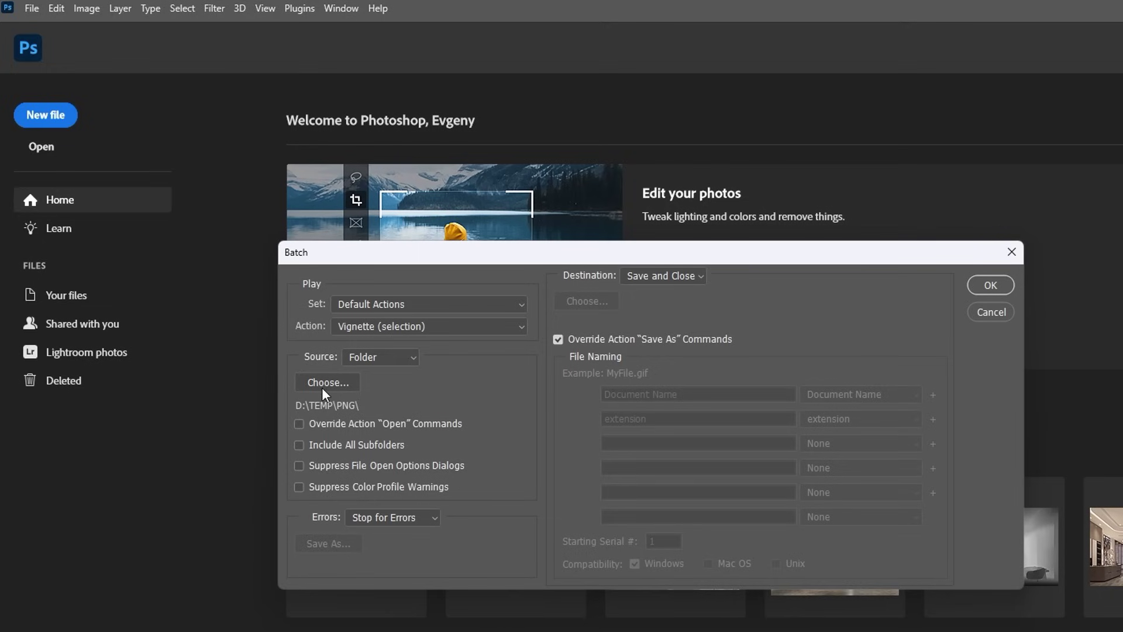
click(394, 328)
click(383, 501)
click(328, 383)
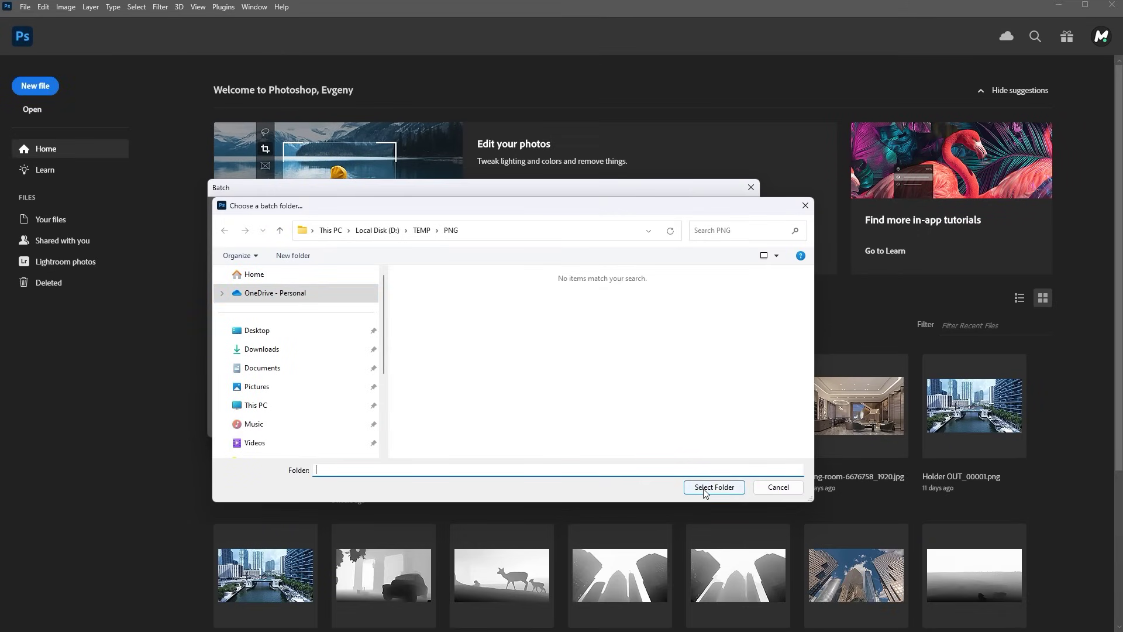
click(714, 486)
click(735, 213)
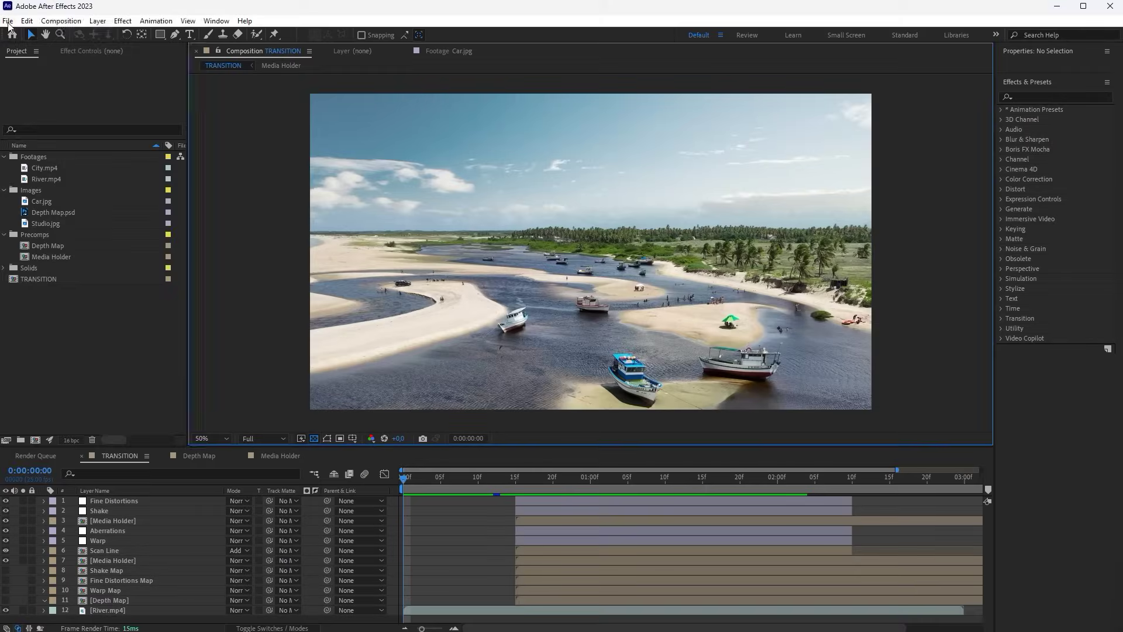
Import the Depth Map PNG files as an image sequence.
click(8, 20)
mouse_move(103, 191)
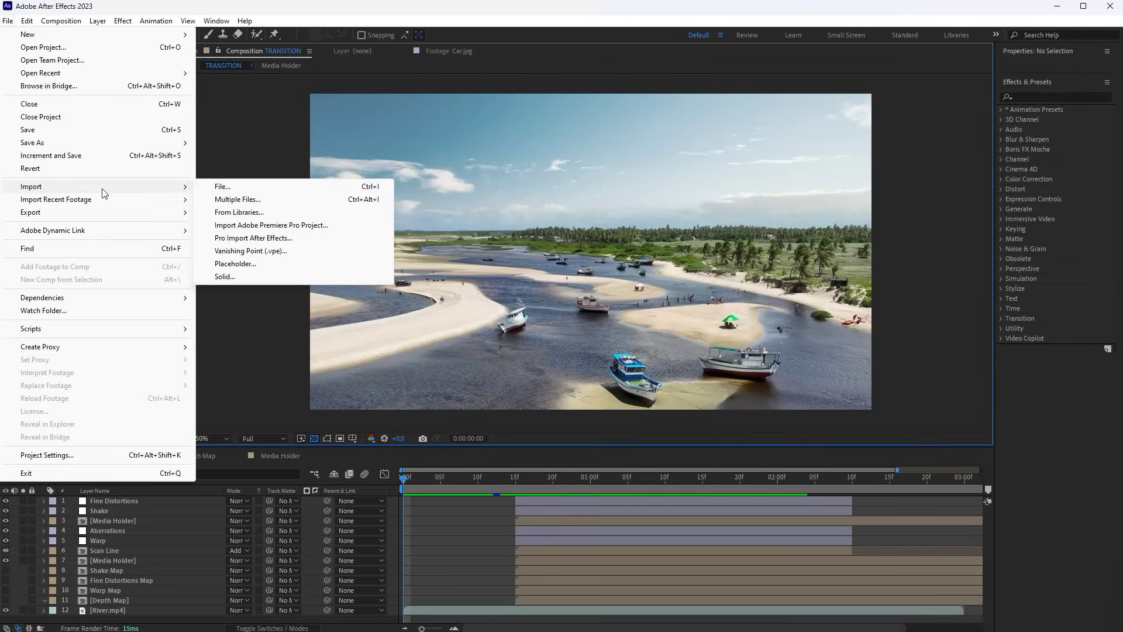
click(221, 187)
click(501, 275)
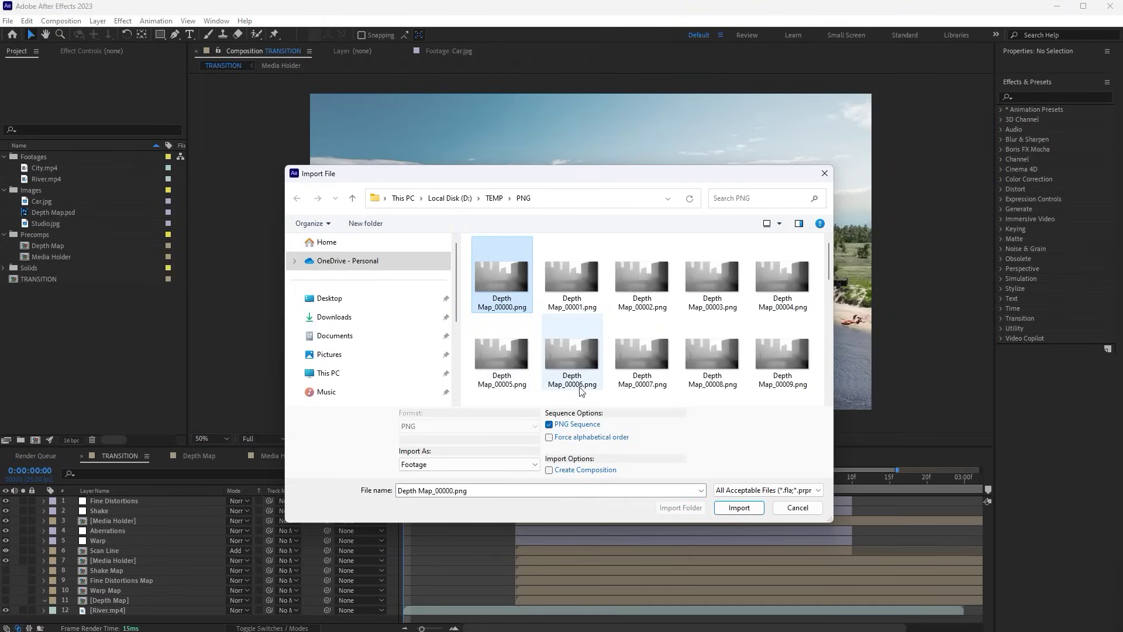
click(739, 508)
Interpret the Depth Map sequence footage at 25 fps.
right_click(98, 165)
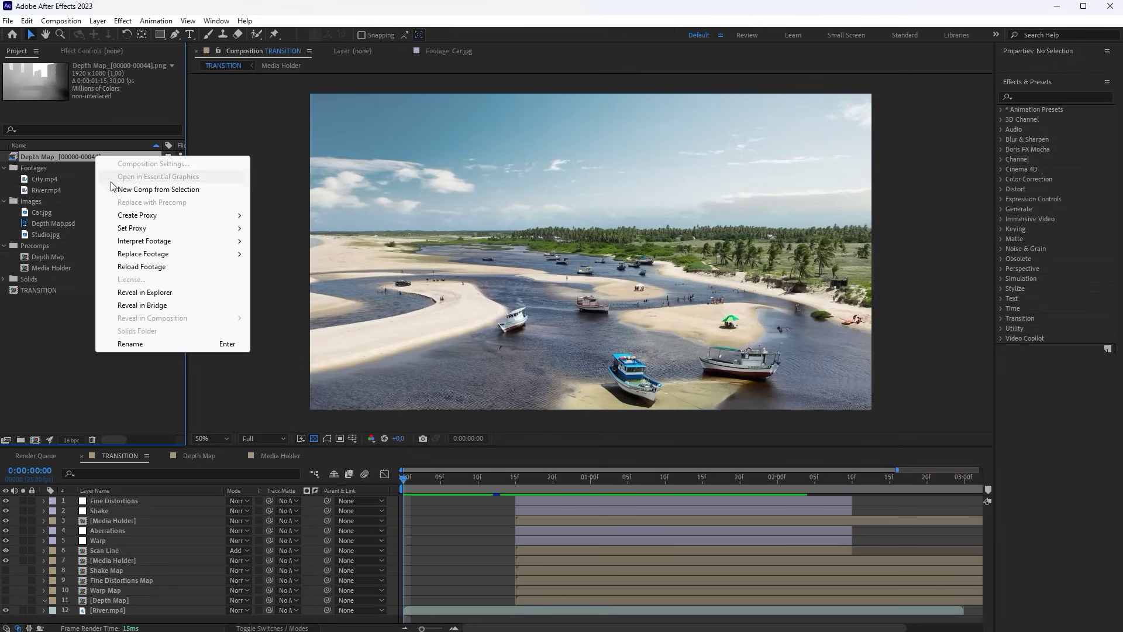
mouse_move(203, 245)
click(277, 241)
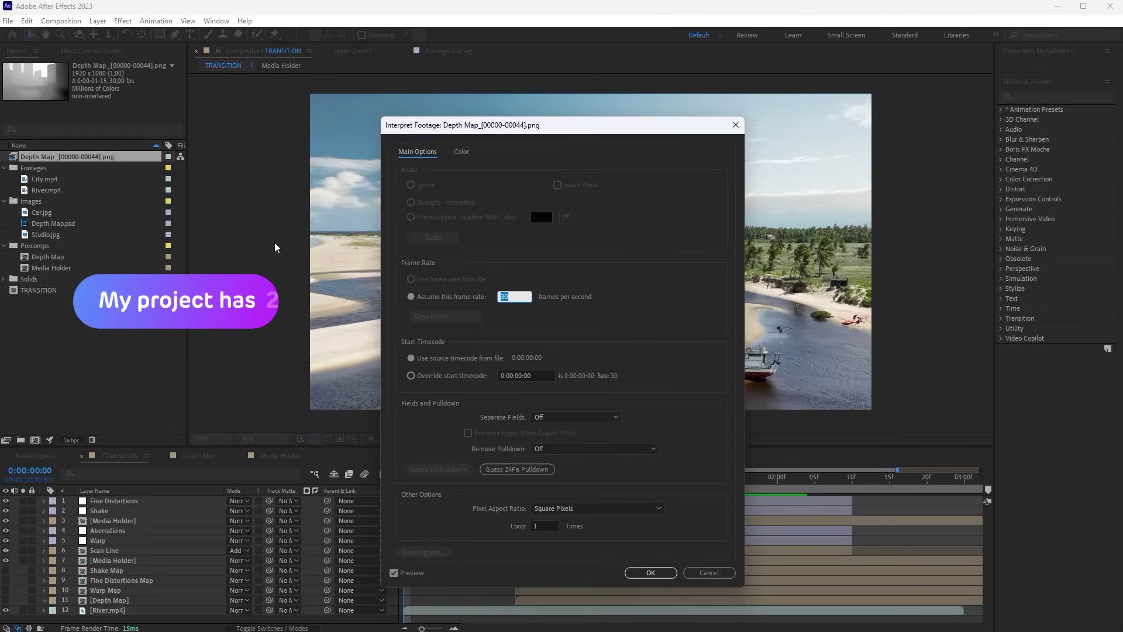
click(631, 571)
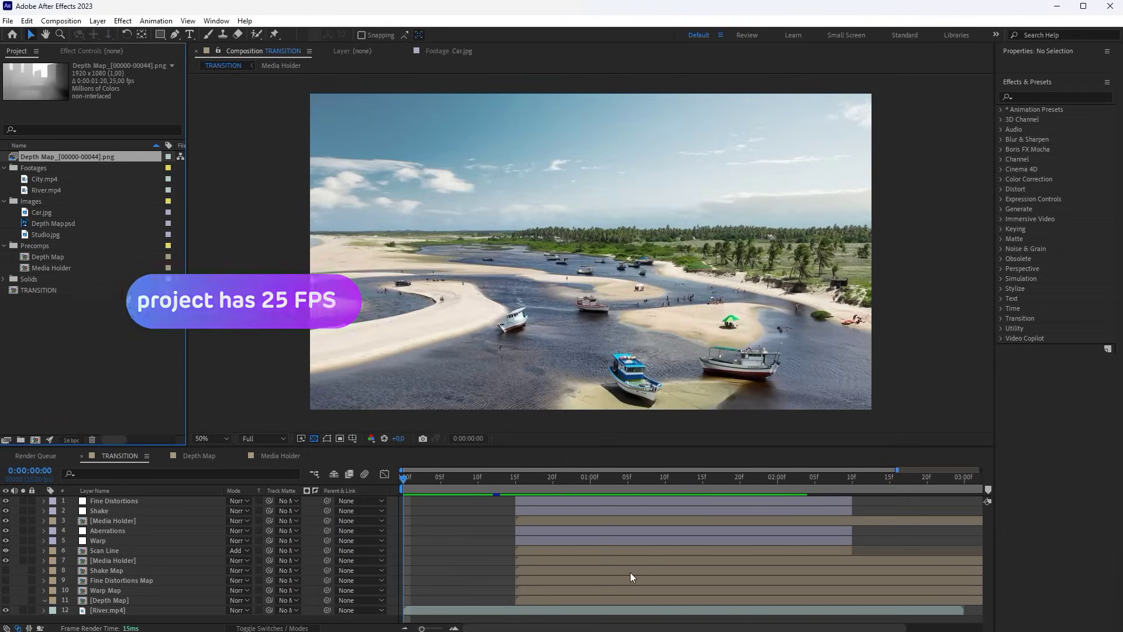
Place the sequence as the top layer of the Depth Map precomp, above Depth Map.psd.
click(198, 600)
double_click(198, 601)
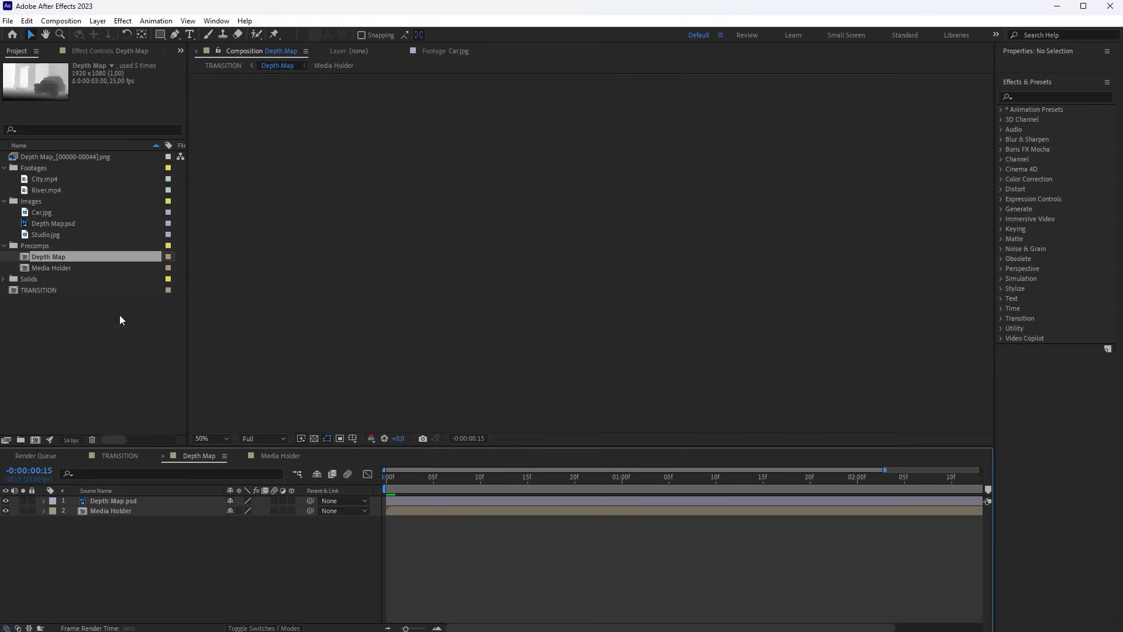
drag(72, 160, 159, 500)
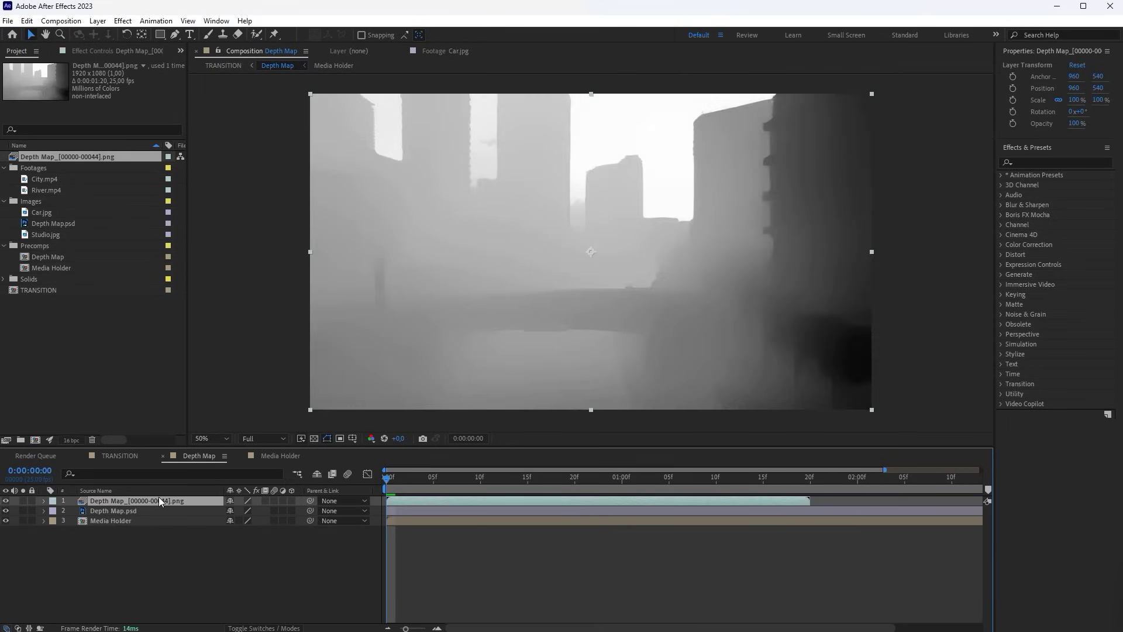